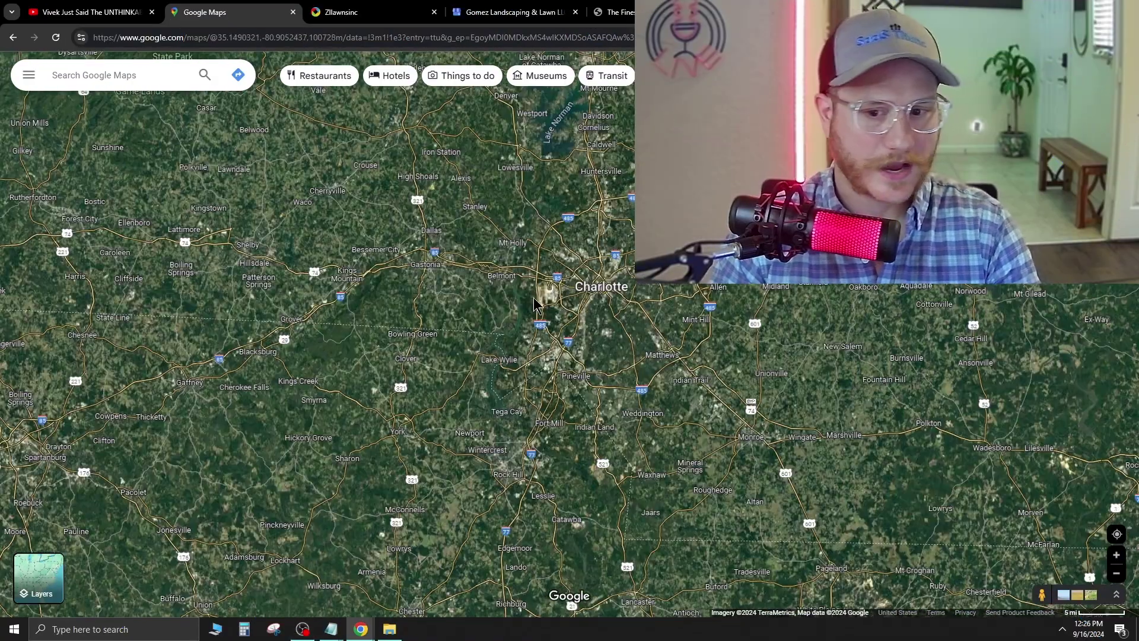
Rerun the recent 'lawn care' map search and open the A.S.A.P Quick & Fresh Lawn Care listing
{"action": "scroll", "coordinate": [616, 265], "scroll_direction": "up", "scroll_amount": 2}
{"action": "left_click", "coordinate": [133, 87]}
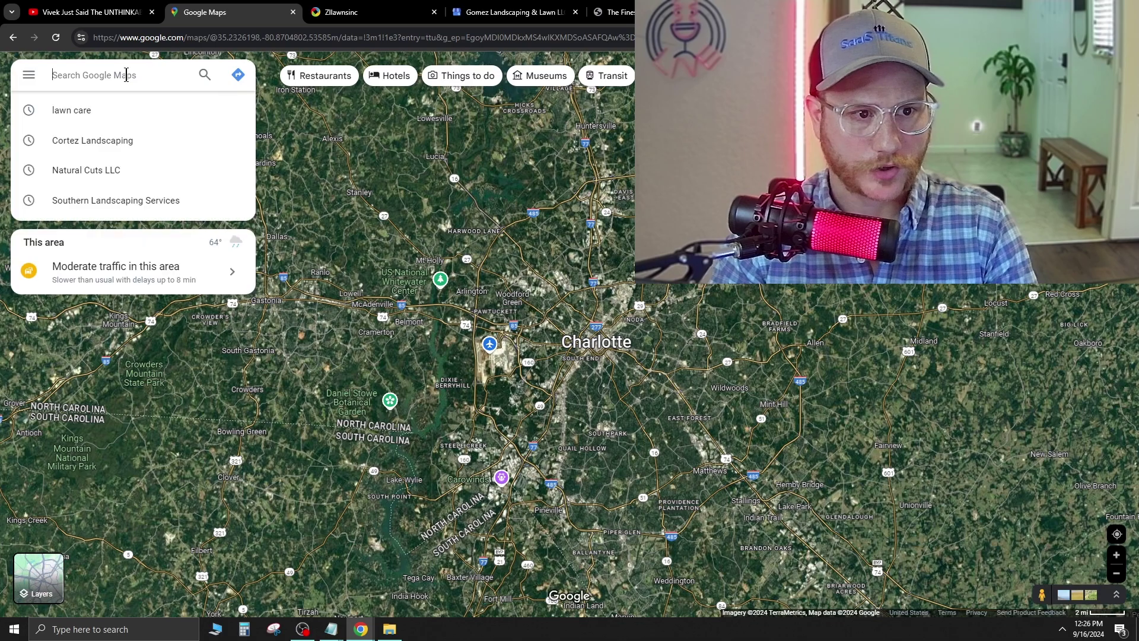
{"action": "key", "text": "Down"}
{"action": "key", "text": "Return"}
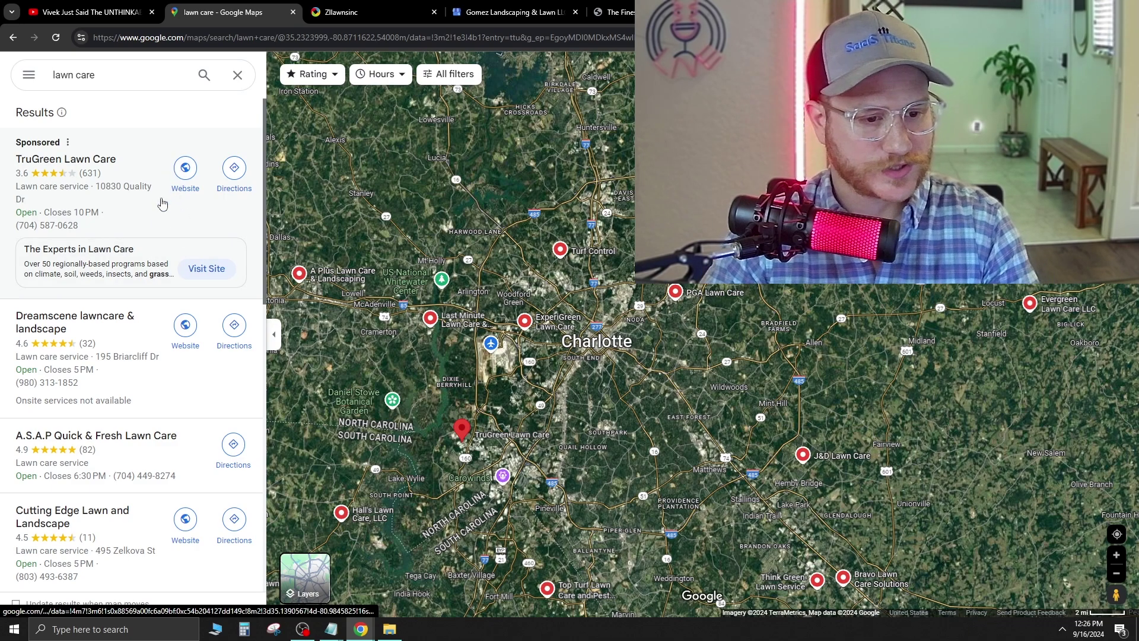
{"action": "scroll", "coordinate": [178, 297], "scroll_direction": "down", "scroll_amount": 2}
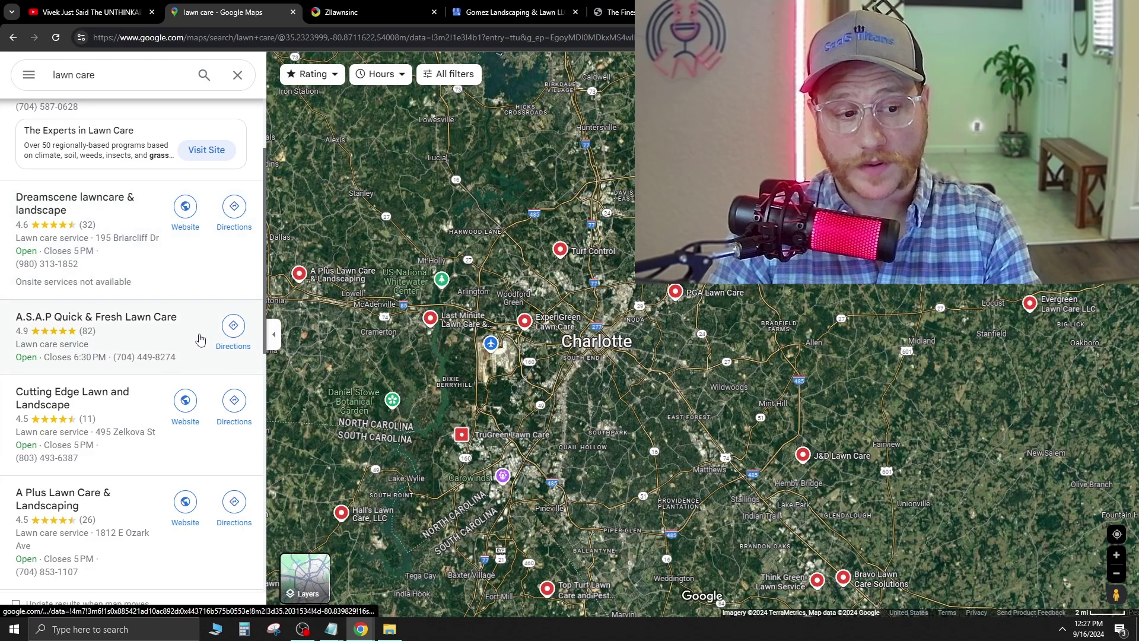
{"action": "left_click", "coordinate": [153, 343]}
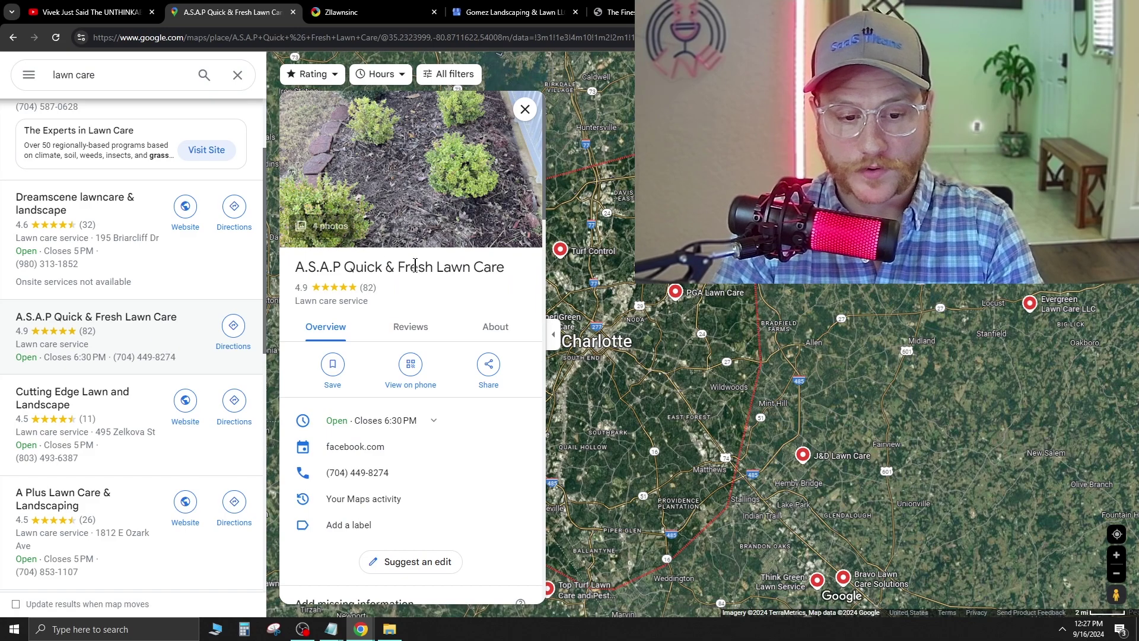
{"action": "scroll", "coordinate": [407, 458], "scroll_direction": "down", "scroll_amount": 8}
{"action": "scroll", "coordinate": [407, 473], "scroll_direction": "down", "scroll_amount": 2}
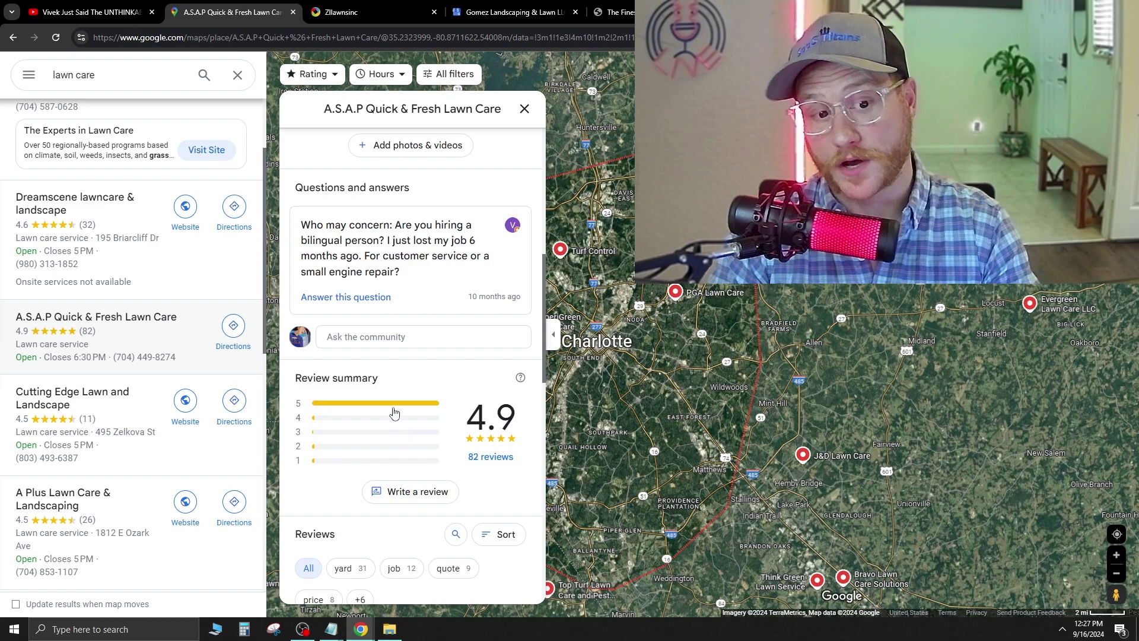
{"action": "scroll", "coordinate": [391, 407], "scroll_direction": "up", "scroll_amount": 8}
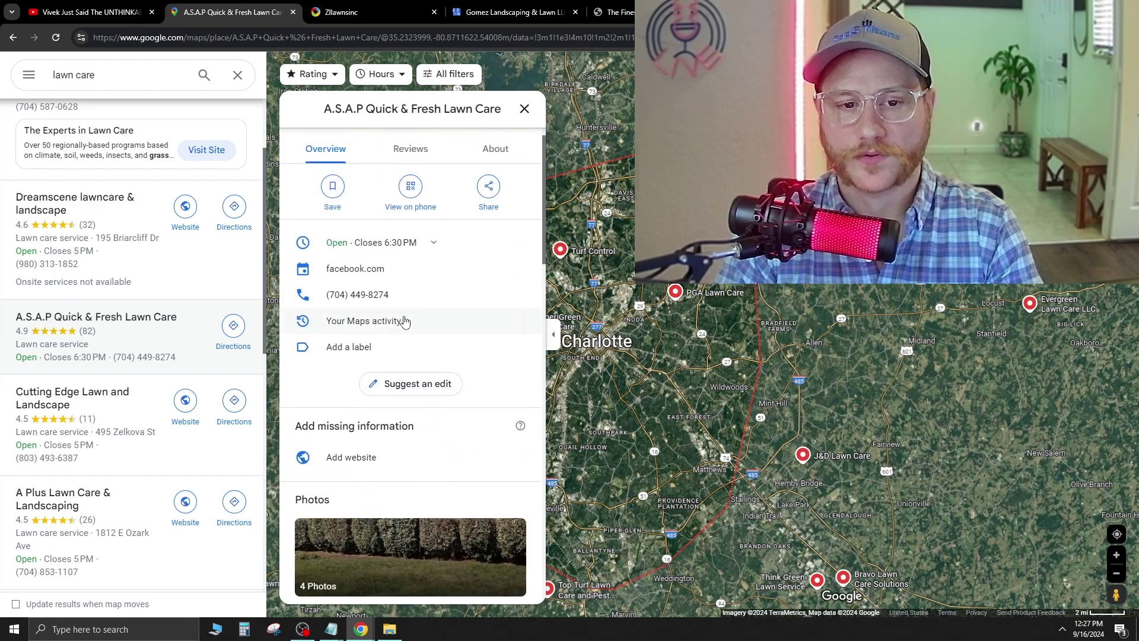
{"action": "scroll", "coordinate": [401, 320], "scroll_direction": "up", "scroll_amount": 2}
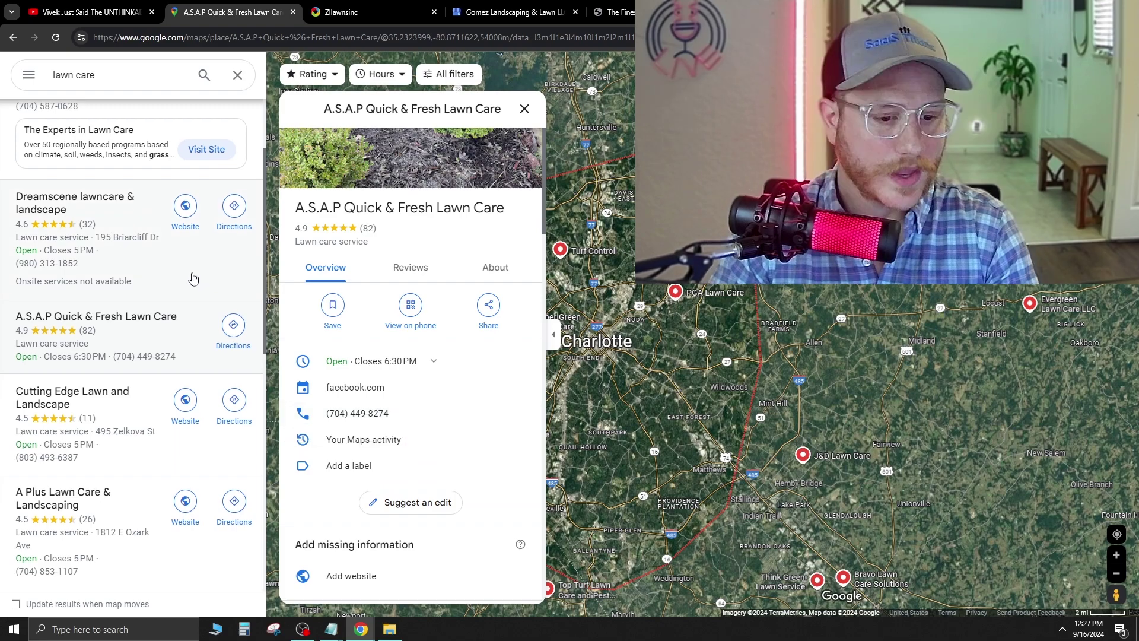
Scroll down through the Google Maps lawn care results list
{"action": "scroll", "coordinate": [185, 283], "scroll_direction": "down", "scroll_amount": 7}
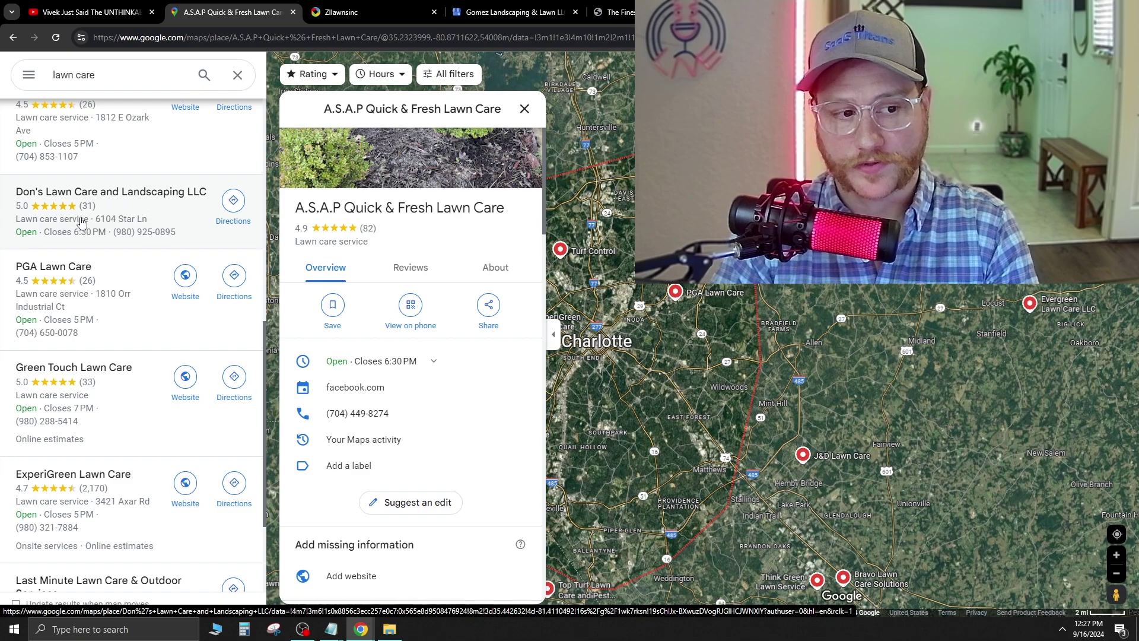
{"action": "scroll", "coordinate": [188, 387], "scroll_direction": "down", "scroll_amount": 5}
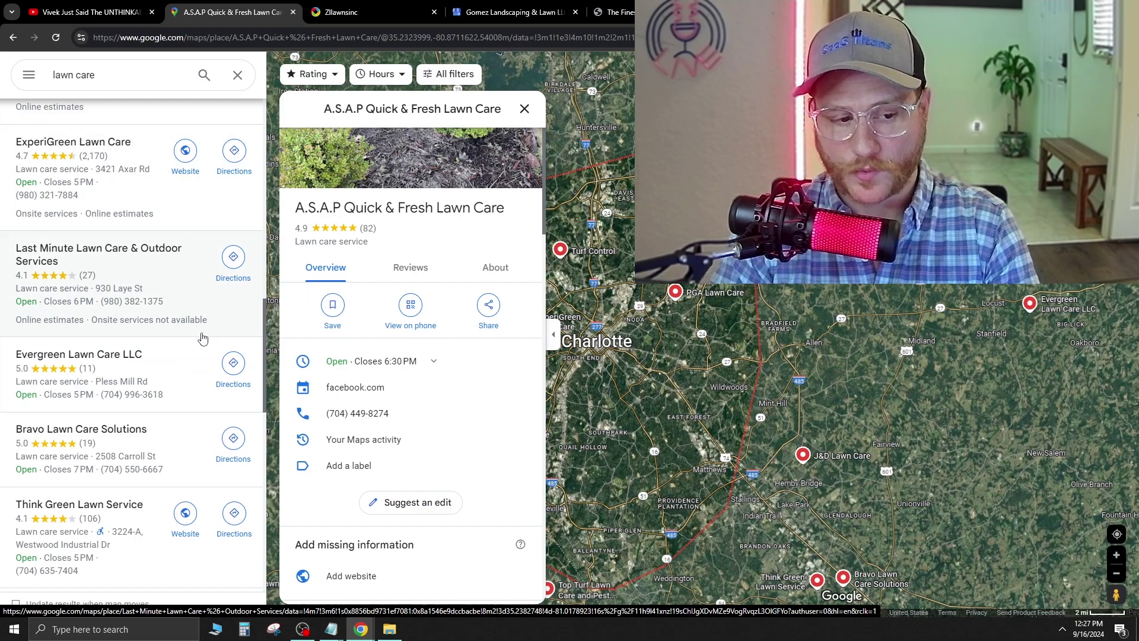
{"action": "scroll", "coordinate": [142, 252], "scroll_direction": "down", "scroll_amount": 2}
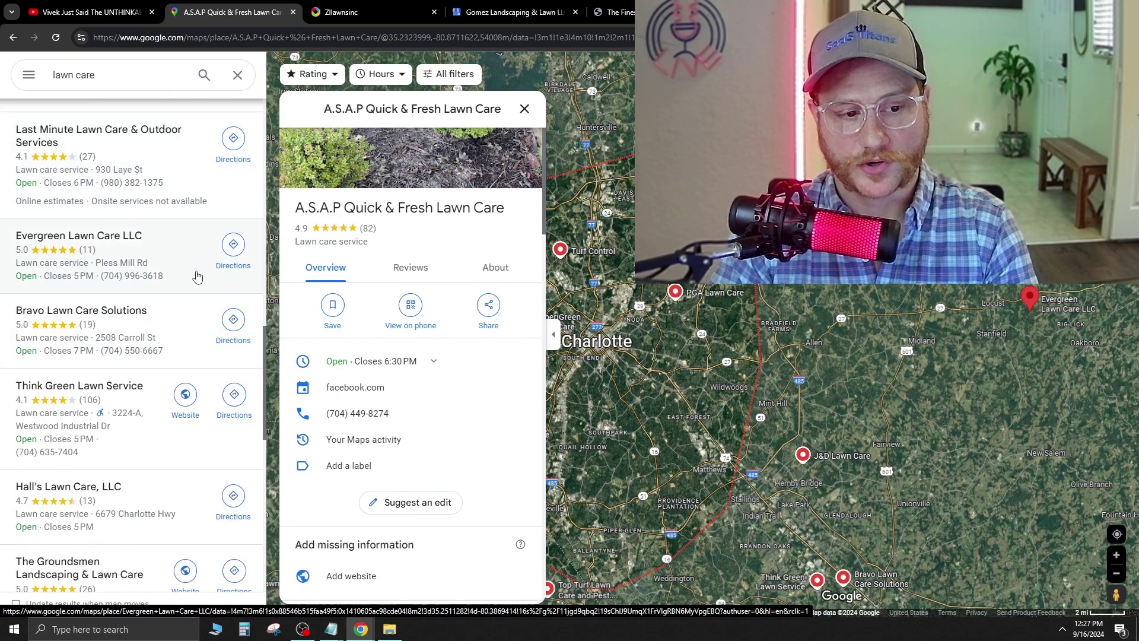
{"action": "scroll", "coordinate": [190, 277], "scroll_direction": "down", "scroll_amount": 1}
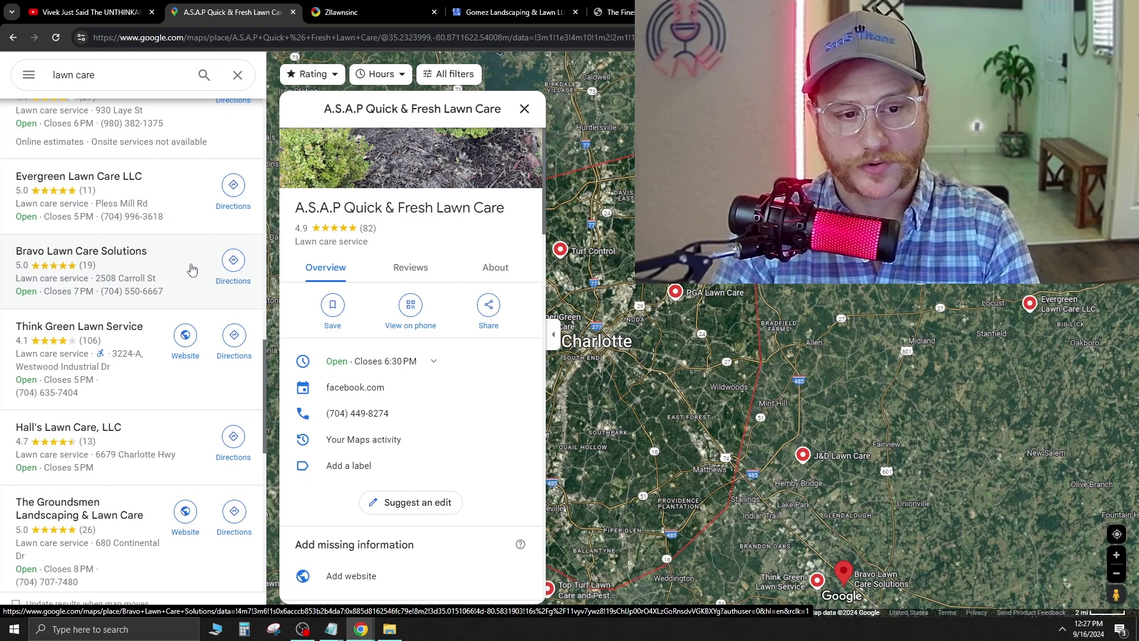
{"action": "scroll", "coordinate": [191, 271], "scroll_direction": "down", "scroll_amount": 2}
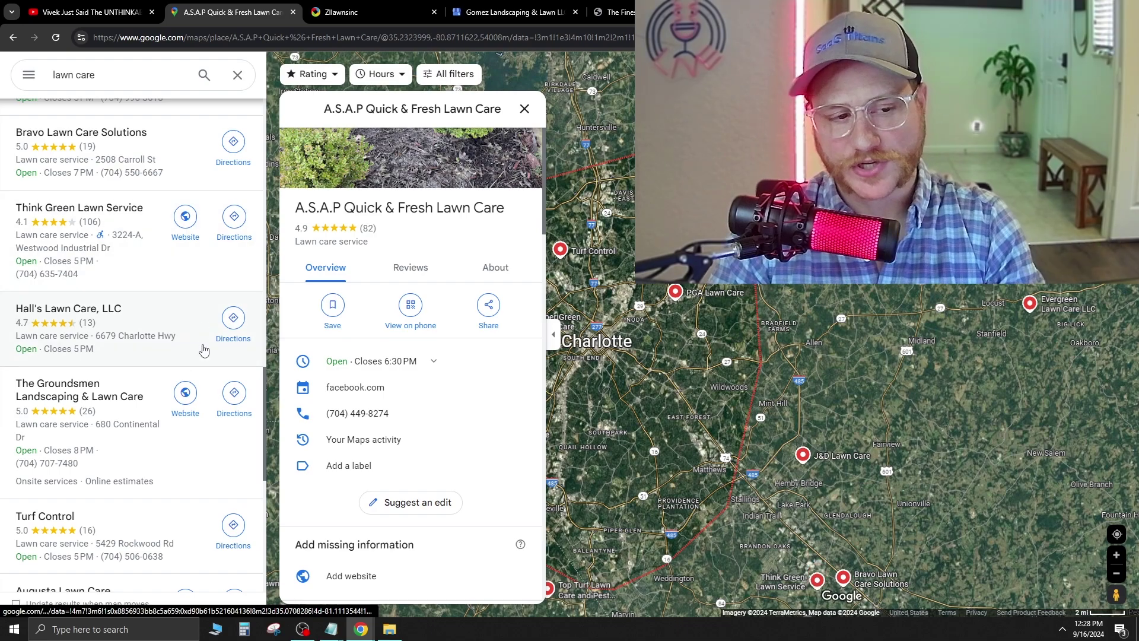
{"action": "scroll", "coordinate": [201, 350], "scroll_direction": "down", "scroll_amount": 2}
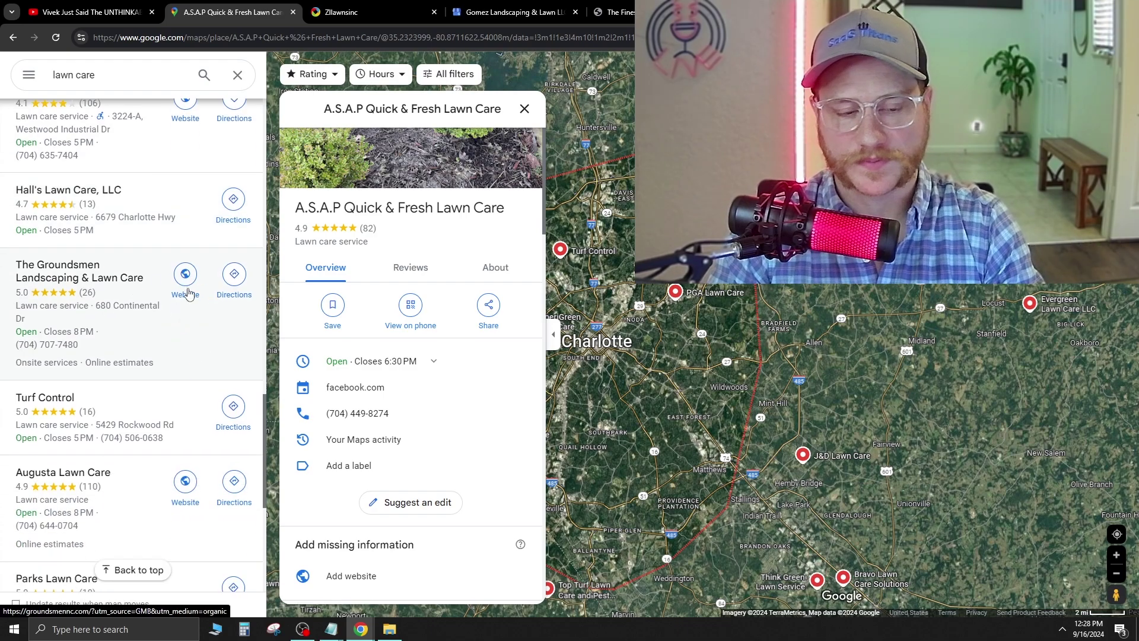
{"action": "scroll", "coordinate": [185, 298], "scroll_direction": "down", "scroll_amount": 2}
{"action": "scroll", "coordinate": [184, 297], "scroll_direction": "down", "scroll_amount": 2}
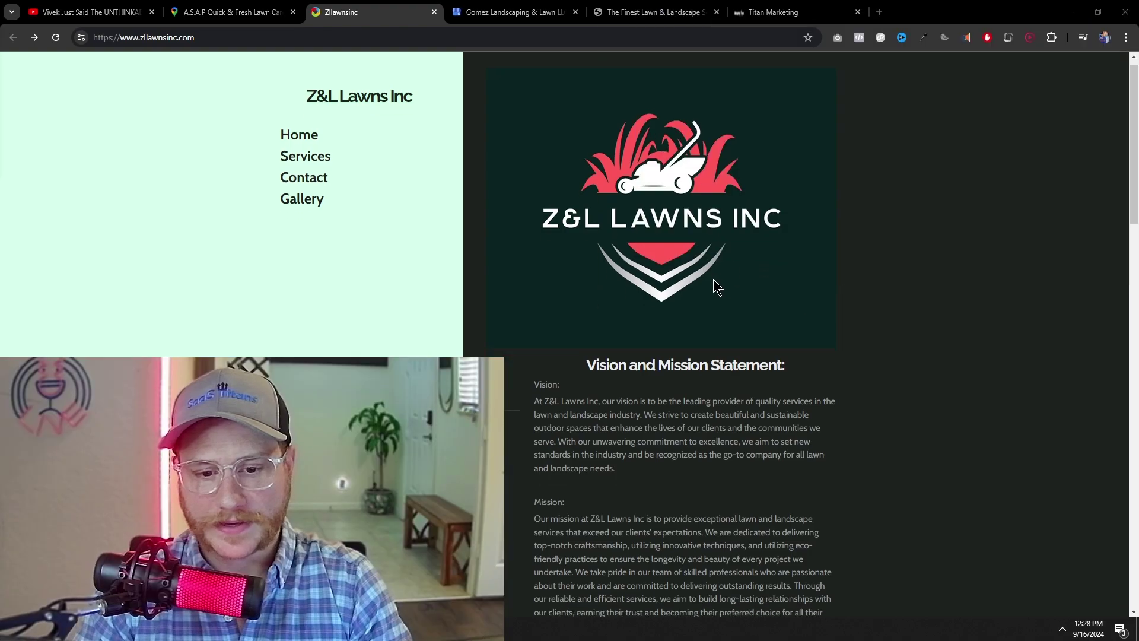
{"action": "scroll", "coordinate": [354, 181], "scroll_direction": "down", "scroll_amount": 2}
{"action": "scroll", "coordinate": [354, 180], "scroll_direction": "up", "scroll_amount": 2}
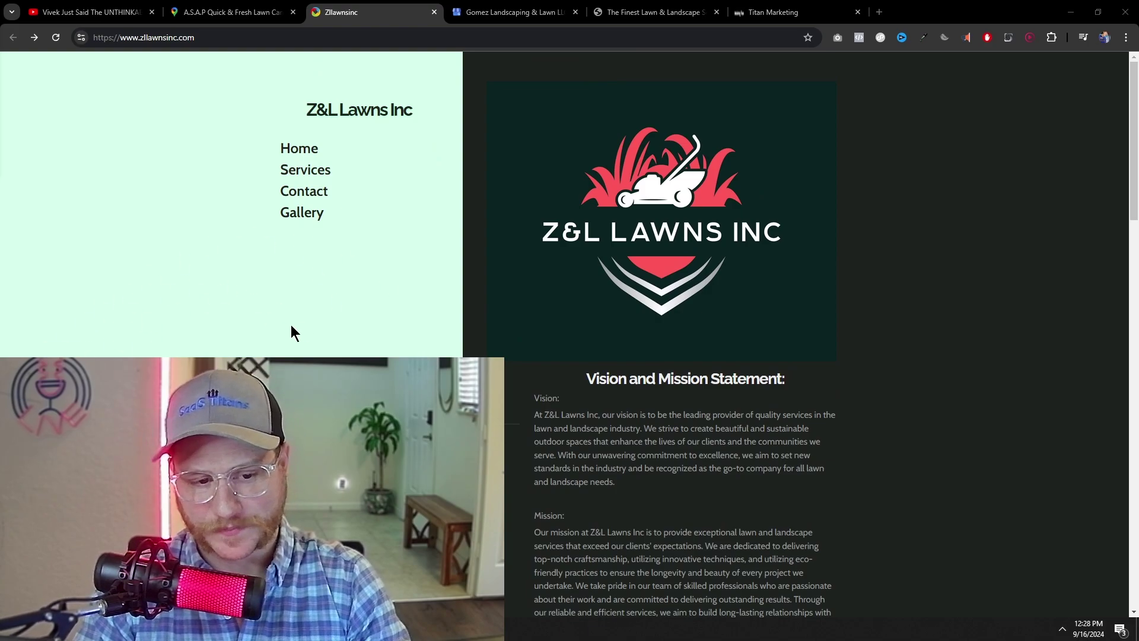
{"action": "scroll", "coordinate": [652, 329], "scroll_direction": "down", "scroll_amount": 2}
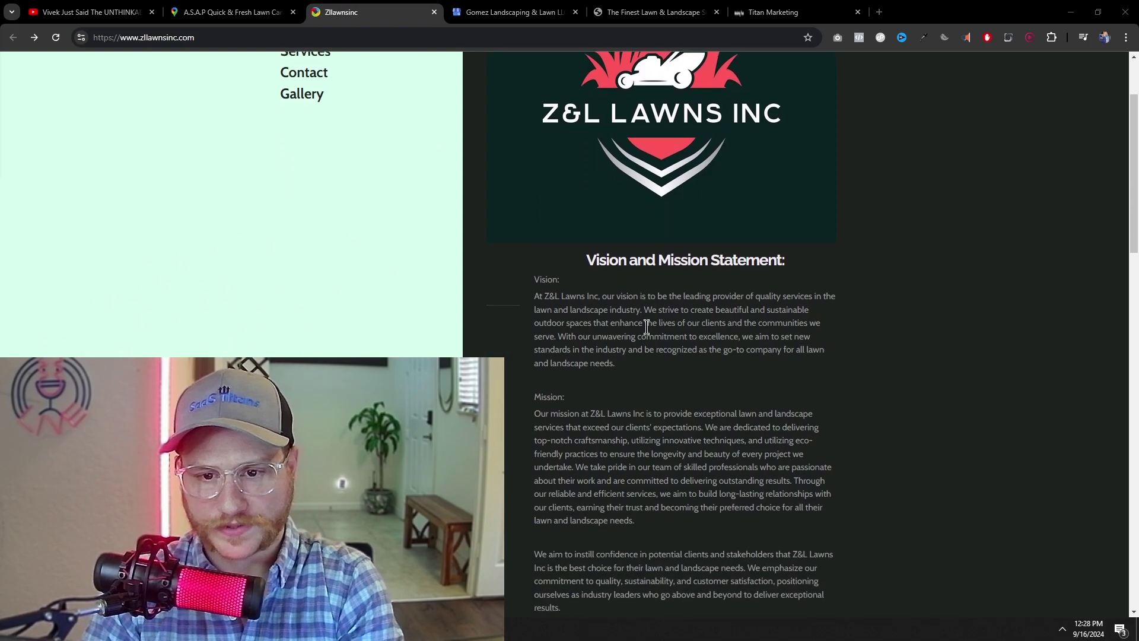
{"action": "scroll", "coordinate": [611, 388], "scroll_direction": "up", "scroll_amount": 2}
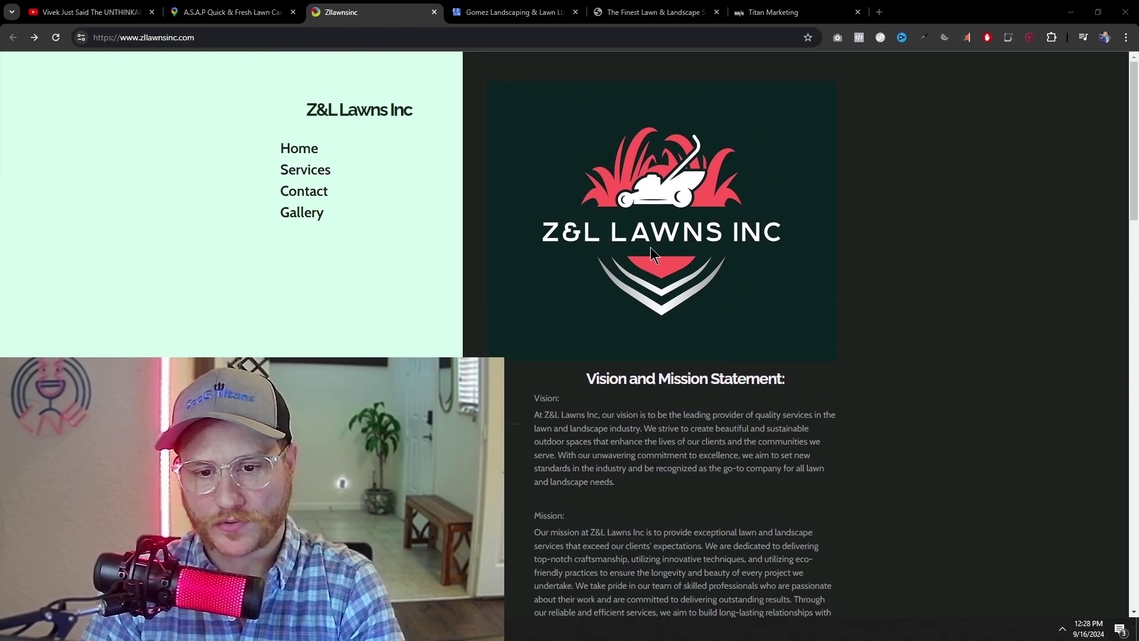
{"action": "scroll", "coordinate": [651, 276], "scroll_direction": "down", "scroll_amount": 2}
{"action": "left_click_drag", "start_coordinate": [534, 277], "coordinate": [845, 487]}
{"action": "scroll", "coordinate": [767, 470], "scroll_direction": "down", "scroll_amount": 2}
{"action": "scroll", "coordinate": [771, 491], "scroll_direction": "up", "scroll_amount": 4}
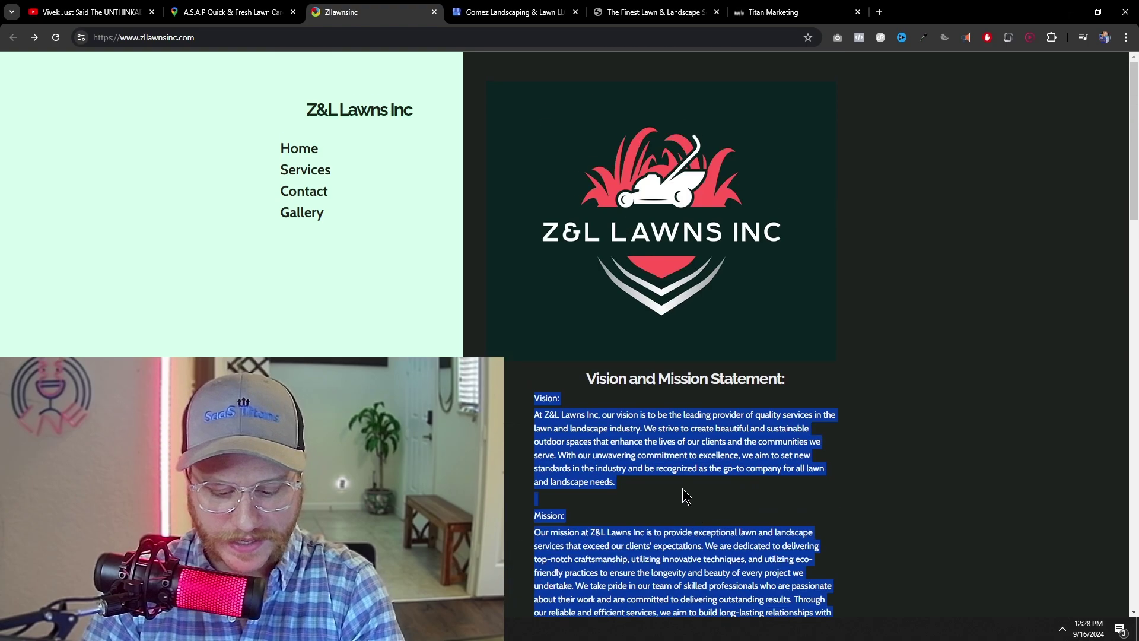
{"action": "left_click", "coordinate": [597, 379]}
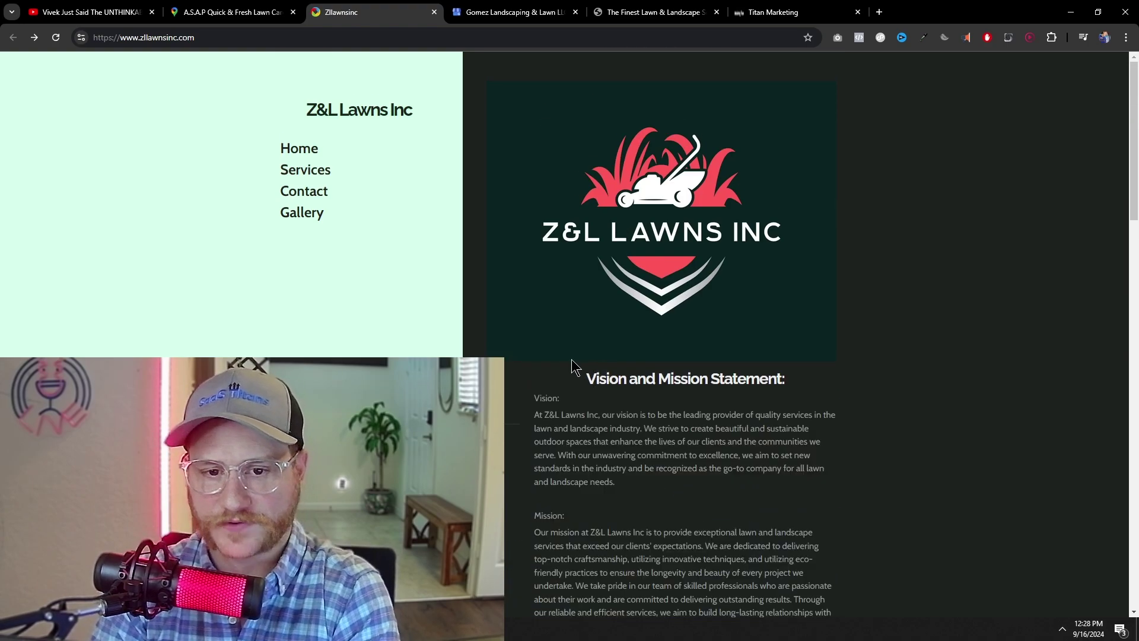
Browse the Z&L Lawns site in the DevTools mobile preview, then back in desktop view
{"action": "key", "text": "ctrl+shift+i"}
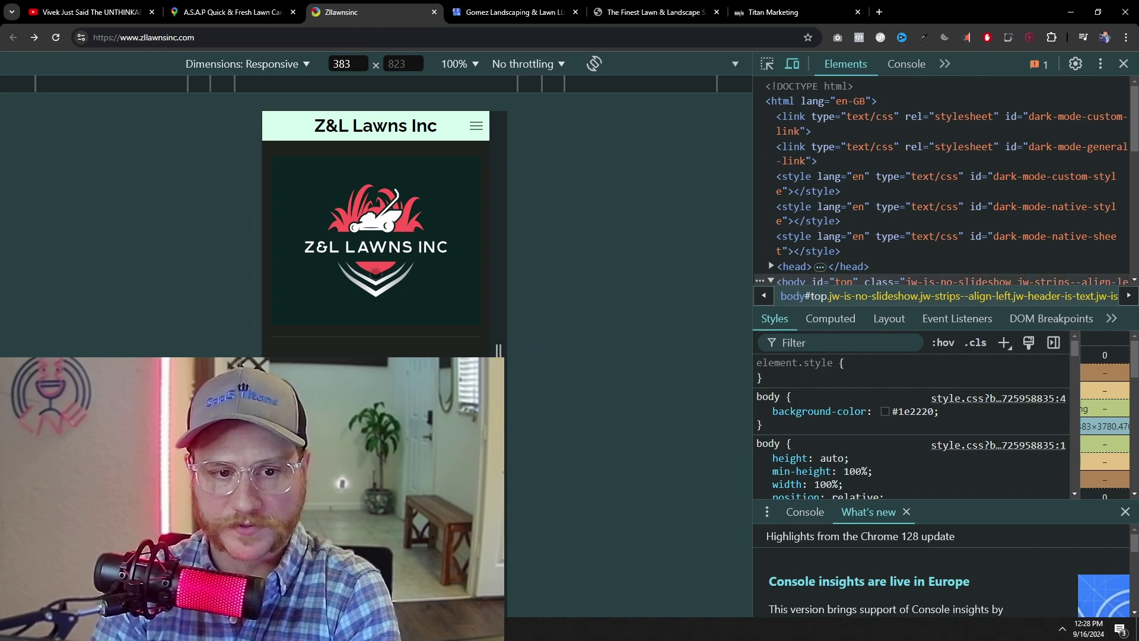
{"action": "scroll", "coordinate": [376, 234], "scroll_direction": "down", "scroll_amount": 15}
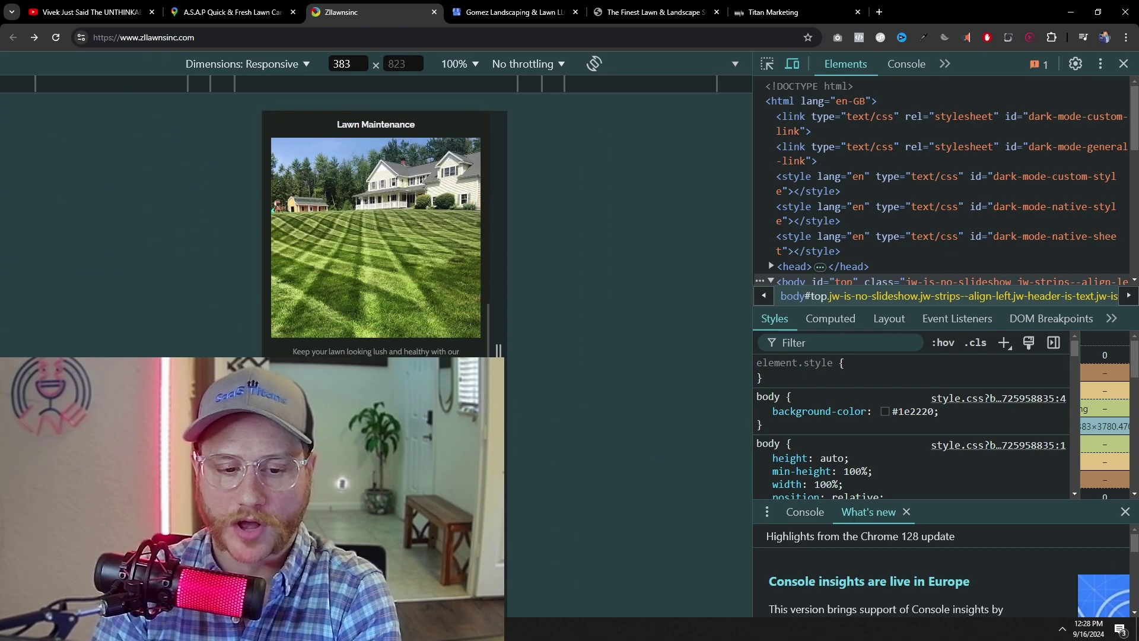
{"action": "scroll", "coordinate": [376, 235], "scroll_direction": "down", "scroll_amount": 15}
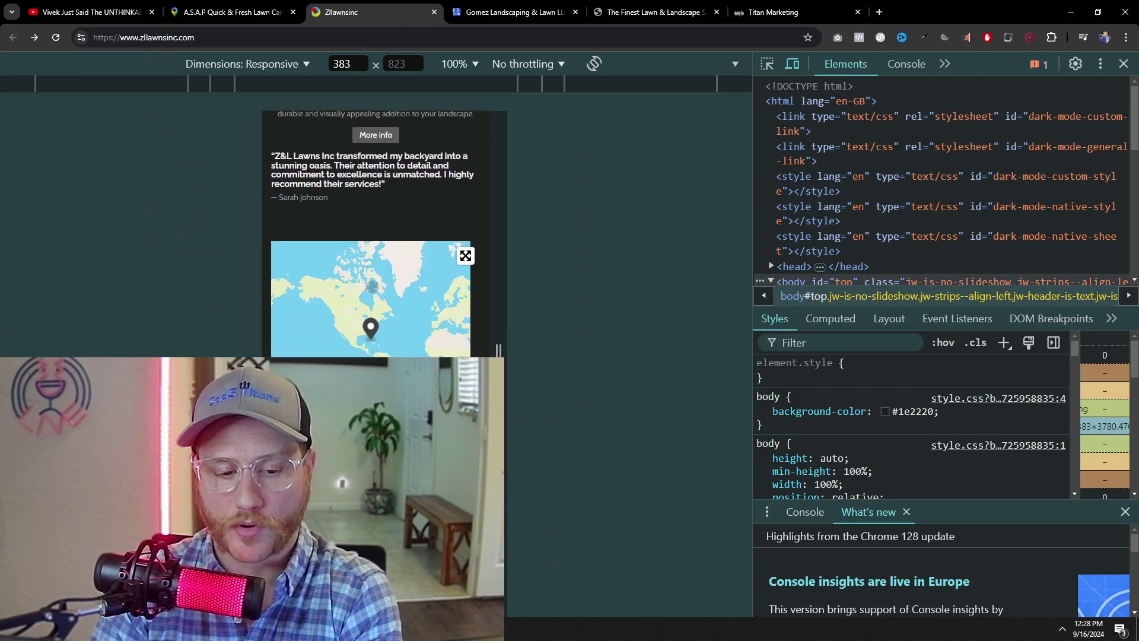
{"action": "scroll", "coordinate": [380, 303], "scroll_direction": "down", "scroll_amount": 8}
{"action": "key", "text": "ctrl+shift+i"}
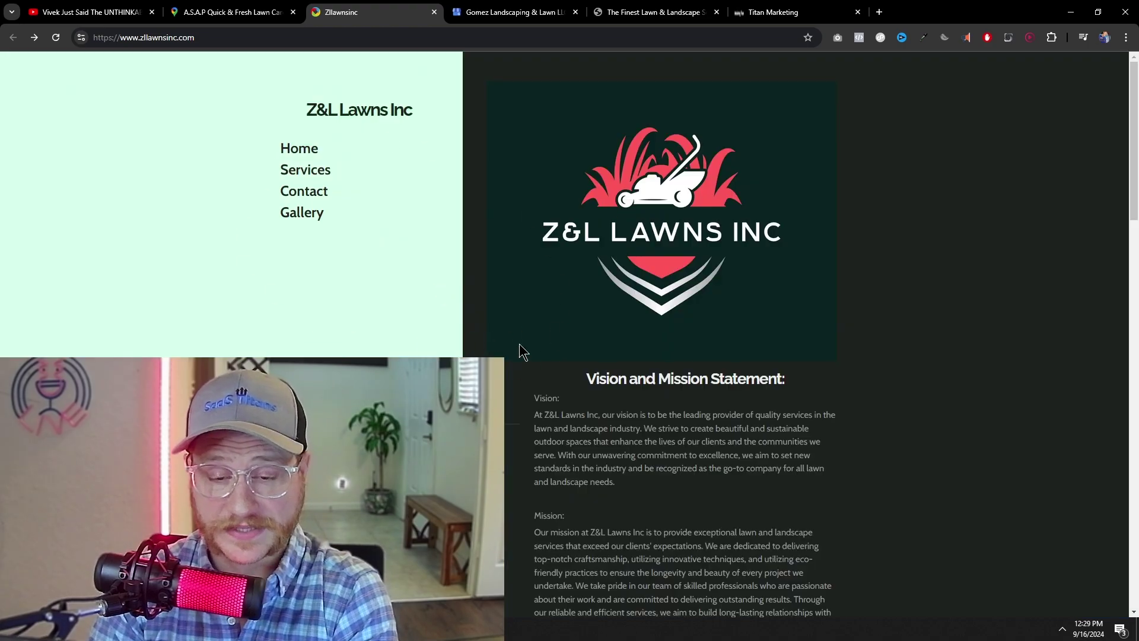
{"action": "scroll", "coordinate": [706, 374], "scroll_direction": "down", "scroll_amount": 10}
Review the site in mobile preview again, then exit to the desktop Services section
{"action": "key", "text": "ctrl+shift+i"}
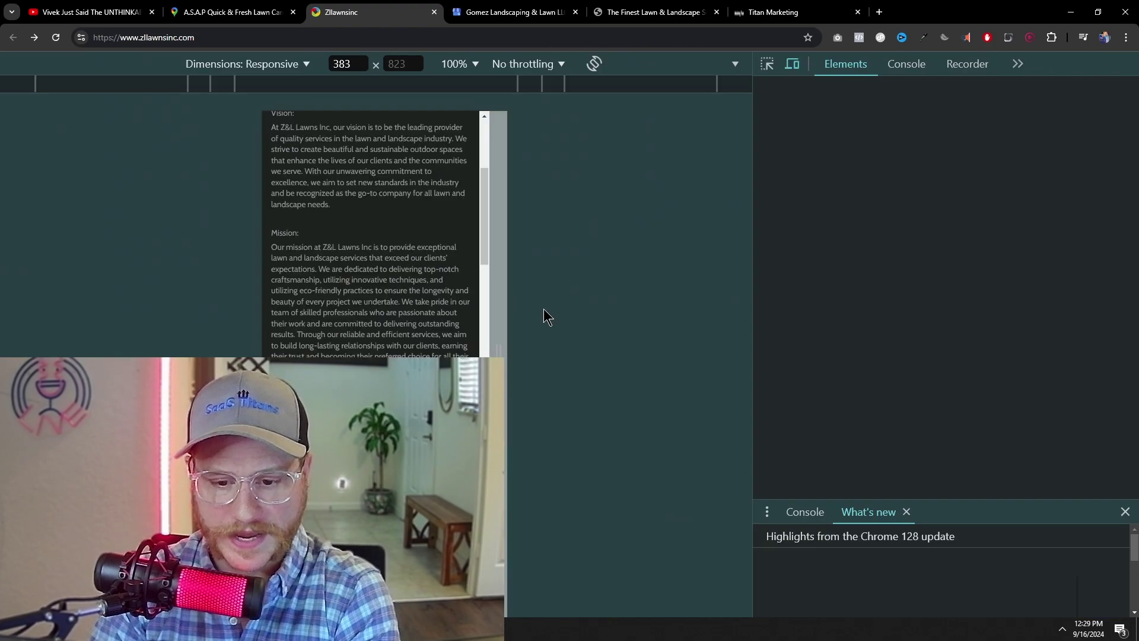
{"action": "scroll", "coordinate": [415, 267], "scroll_direction": "down", "scroll_amount": 5}
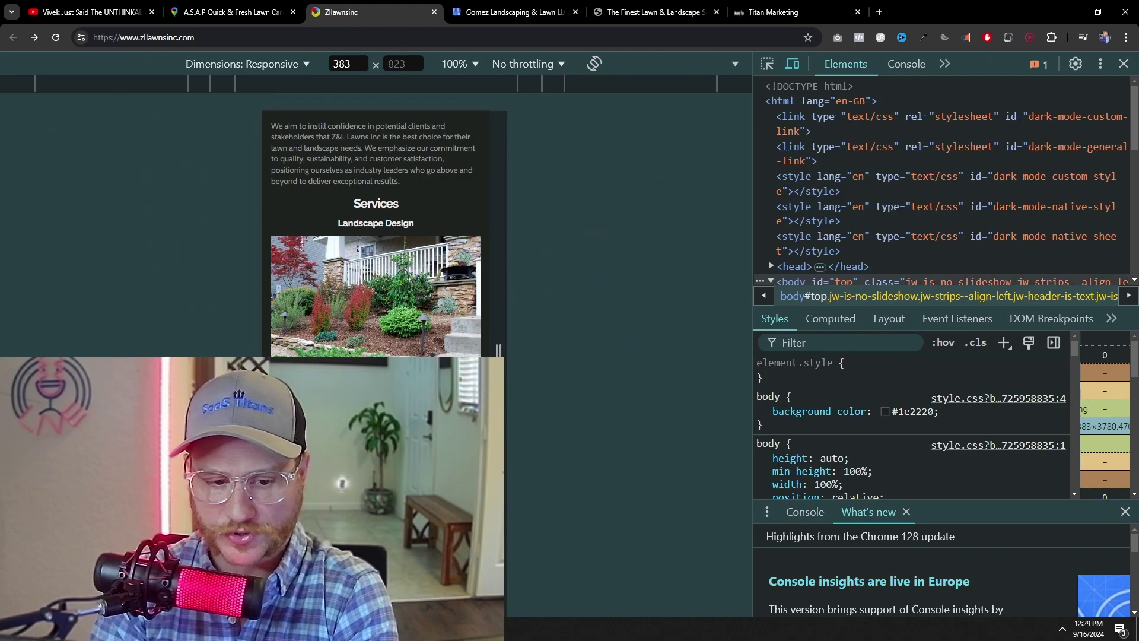
{"action": "scroll", "coordinate": [382, 345], "scroll_direction": "down", "scroll_amount": 2}
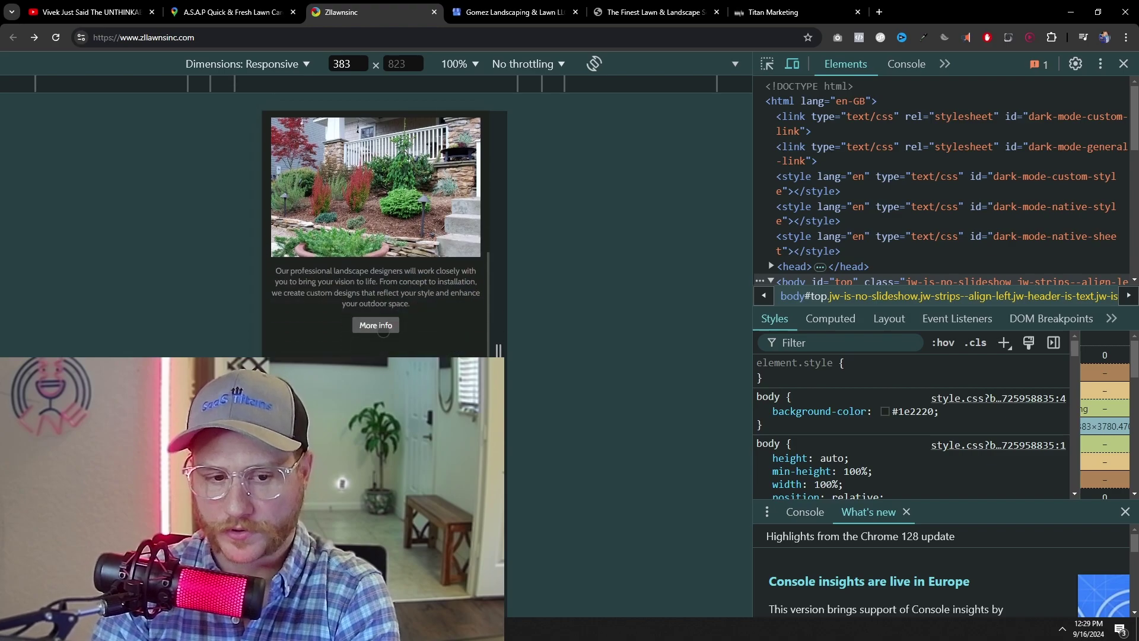
{"action": "scroll", "coordinate": [382, 345], "scroll_direction": "down", "scroll_amount": 4}
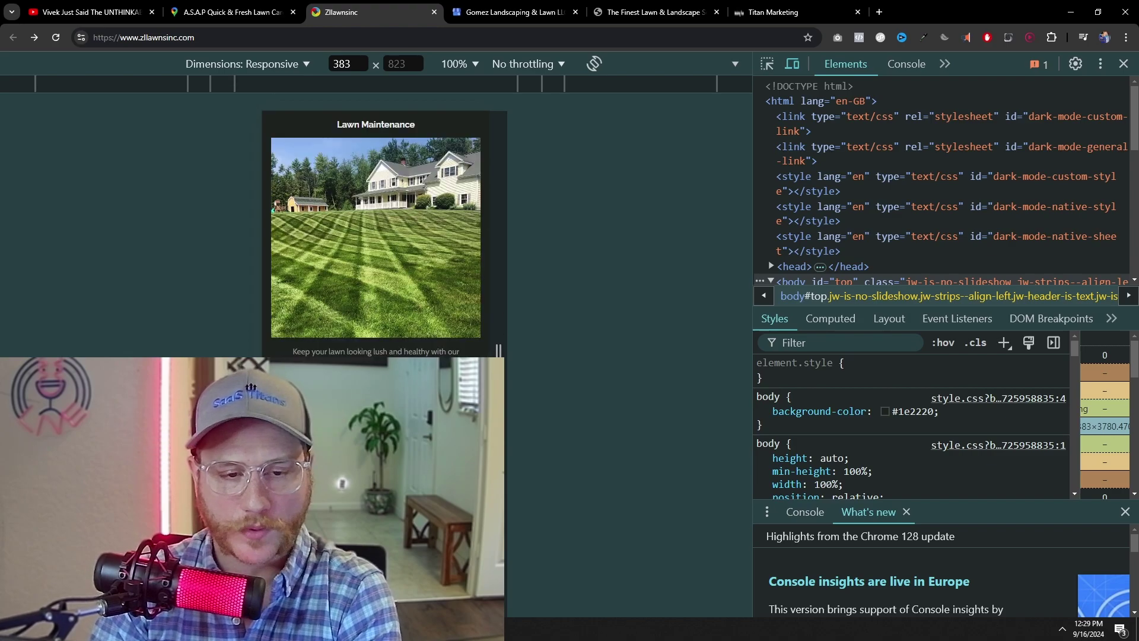
{"action": "scroll", "coordinate": [376, 237], "scroll_direction": "up", "scroll_amount": 2}
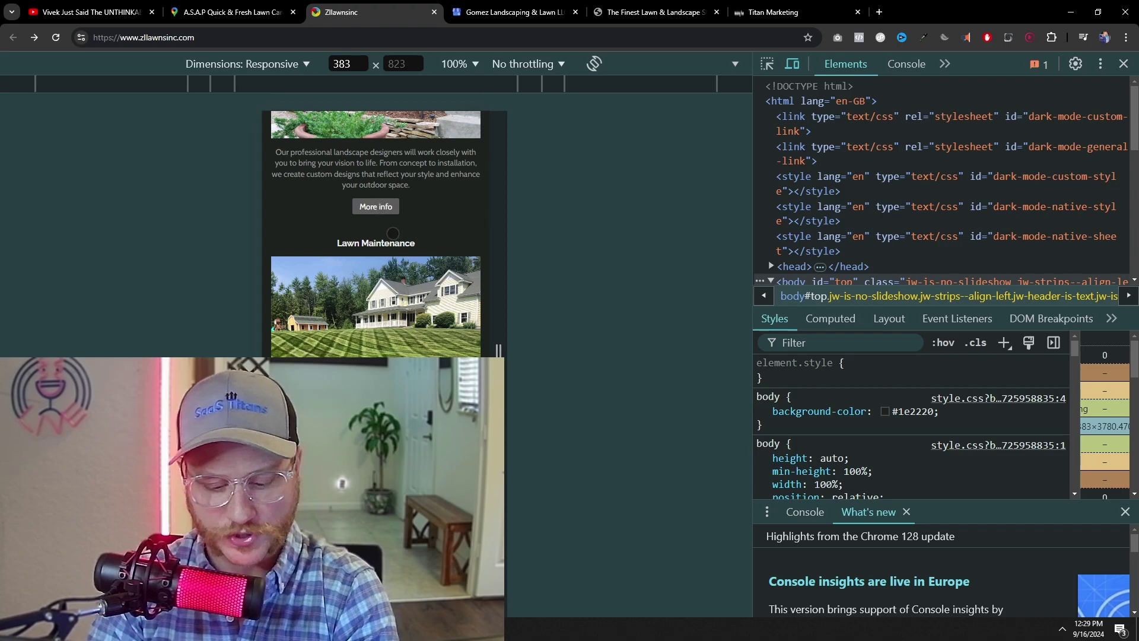
{"action": "scroll", "coordinate": [375, 225], "scroll_direction": "down", "scroll_amount": 3}
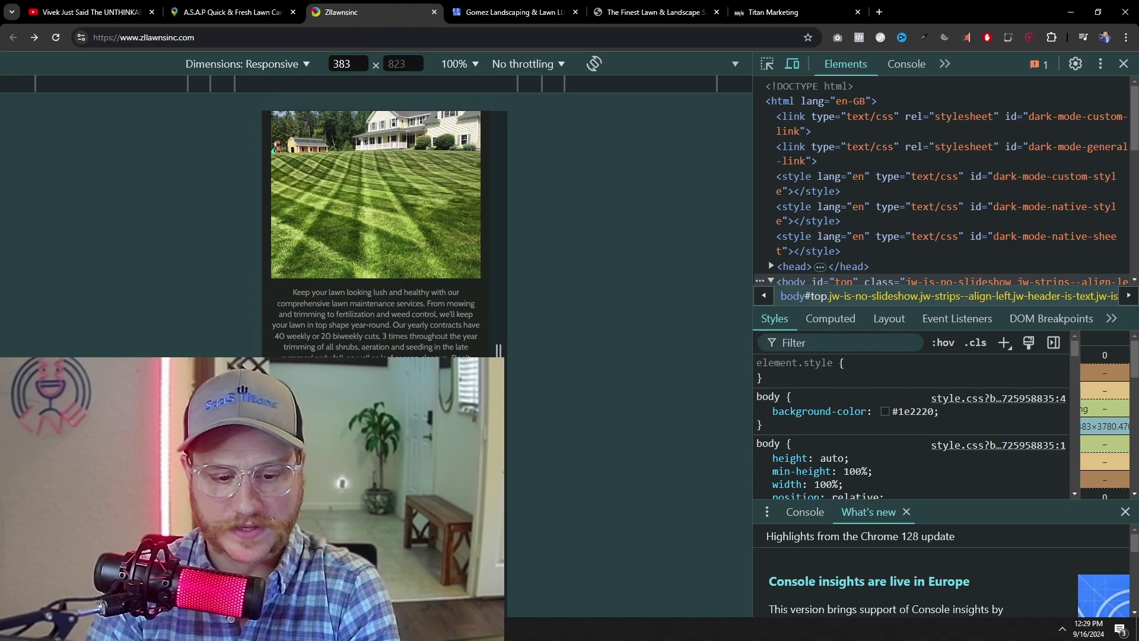
{"action": "key", "text": "F12"}
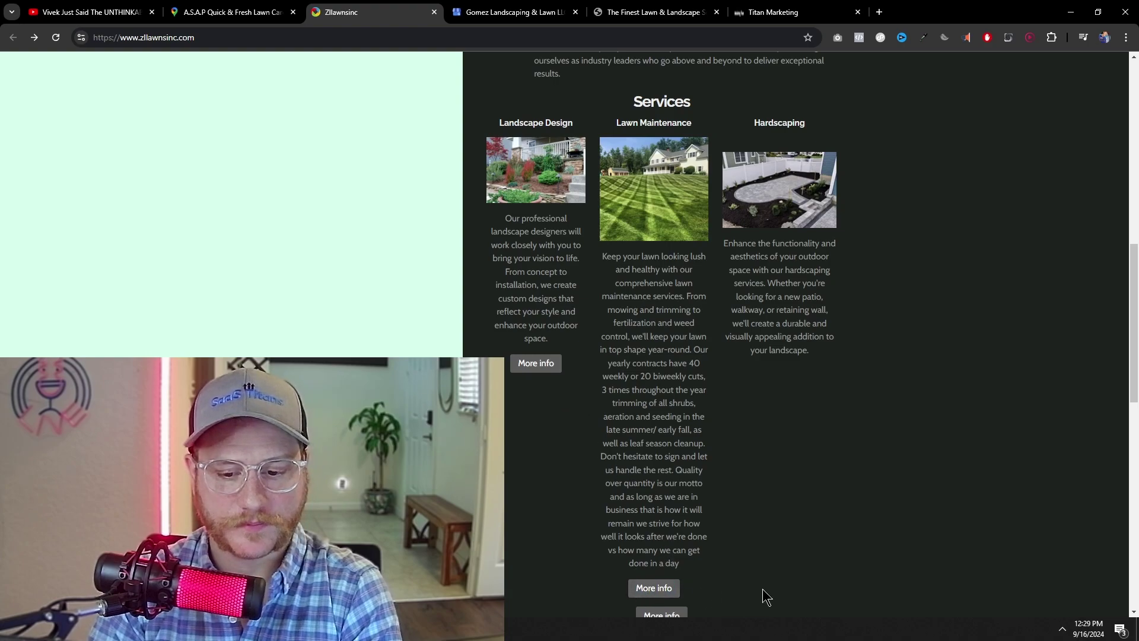
Scroll the Z&L Lawns page, make the contact form's Message box taller and click into it
{"action": "scroll", "coordinate": [761, 589], "scroll_direction": "down", "scroll_amount": 2}
{"action": "scroll", "coordinate": [651, 472], "scroll_direction": "down", "scroll_amount": 2}
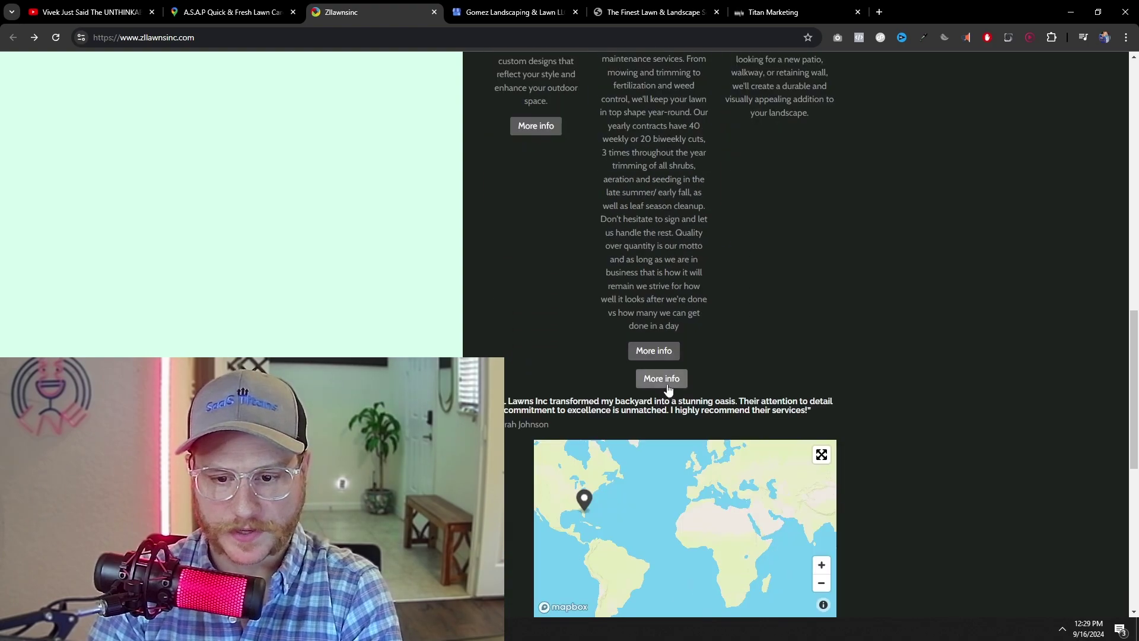
{"action": "scroll", "coordinate": [539, 504], "scroll_direction": "up", "scroll_amount": 6}
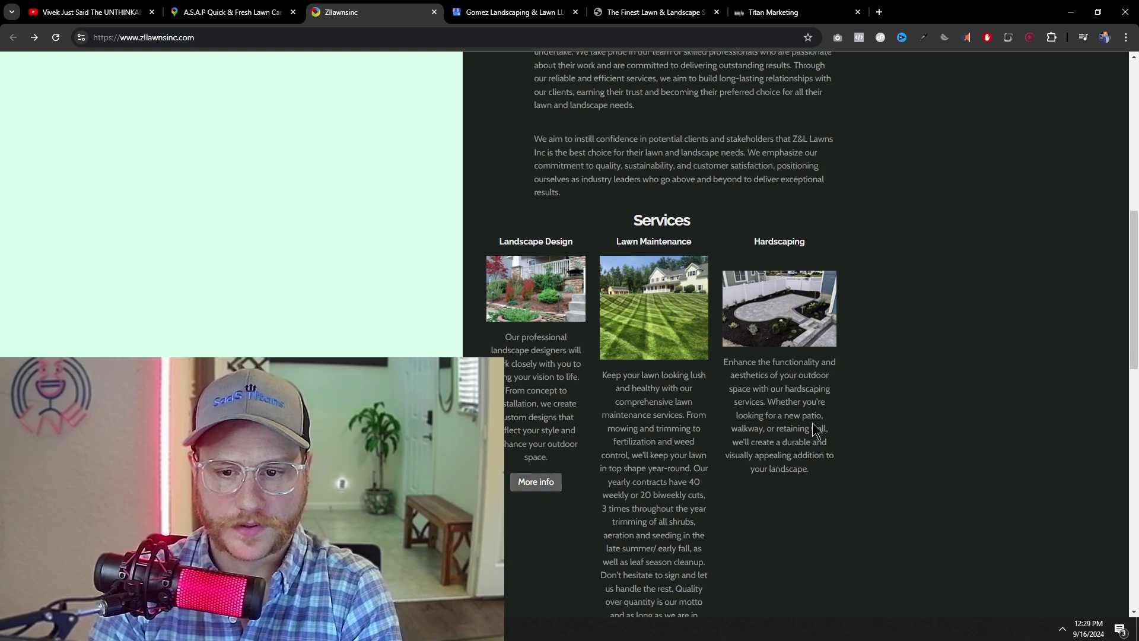
{"action": "scroll", "coordinate": [814, 432], "scroll_direction": "up", "scroll_amount": 9}
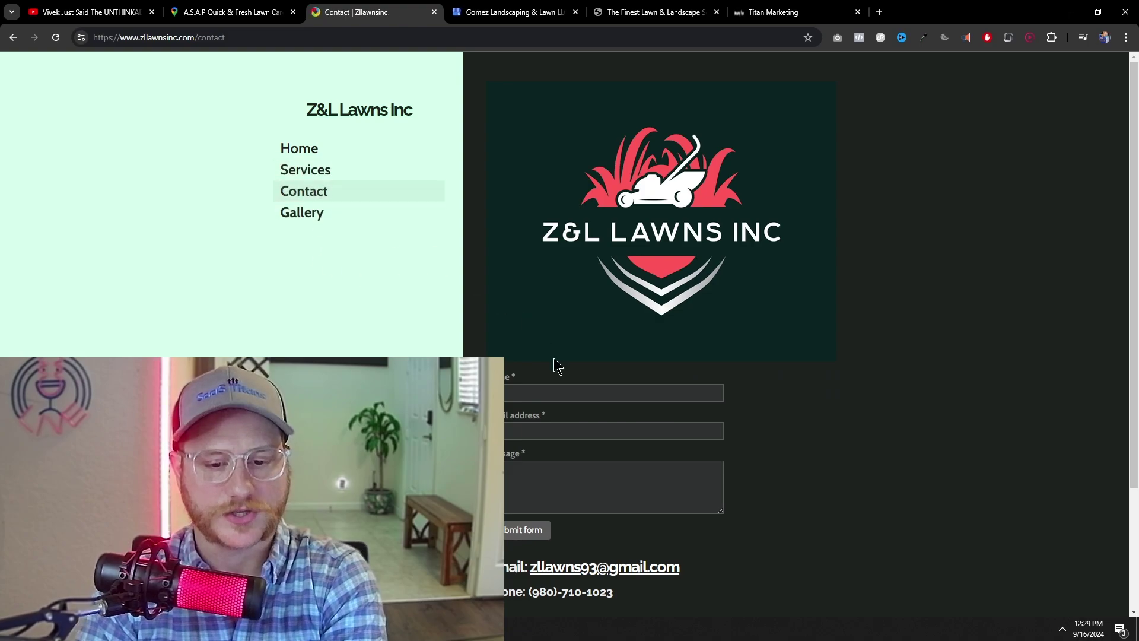
{"action": "scroll", "coordinate": [560, 419], "scroll_direction": "down", "scroll_amount": 3}
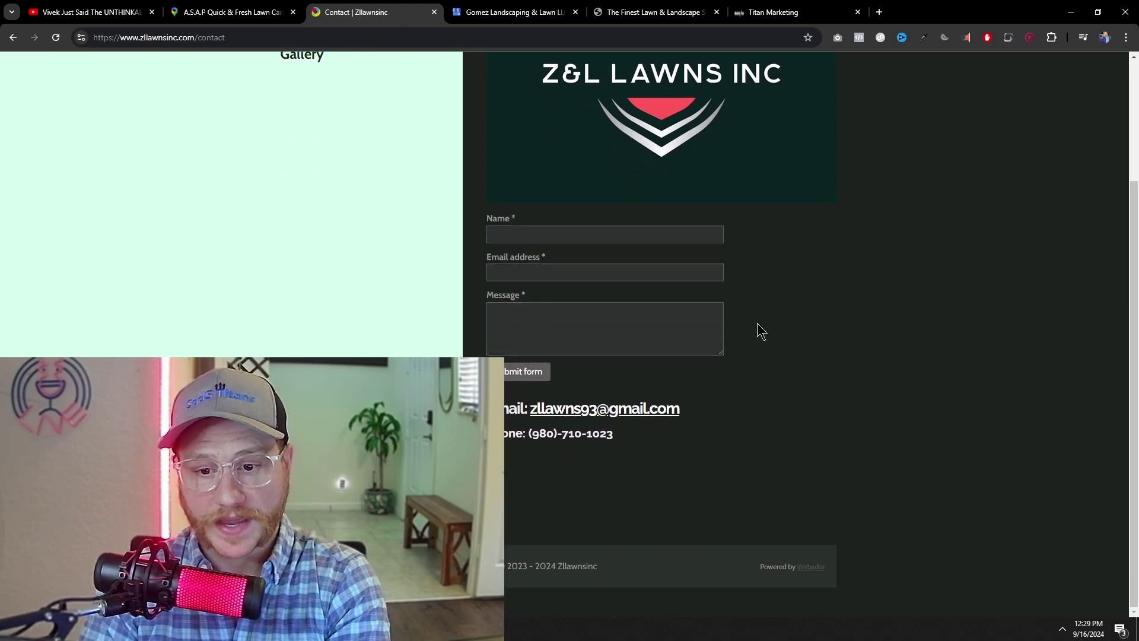
{"action": "left_click_drag", "start_coordinate": [721, 353], "coordinate": [723, 369]}
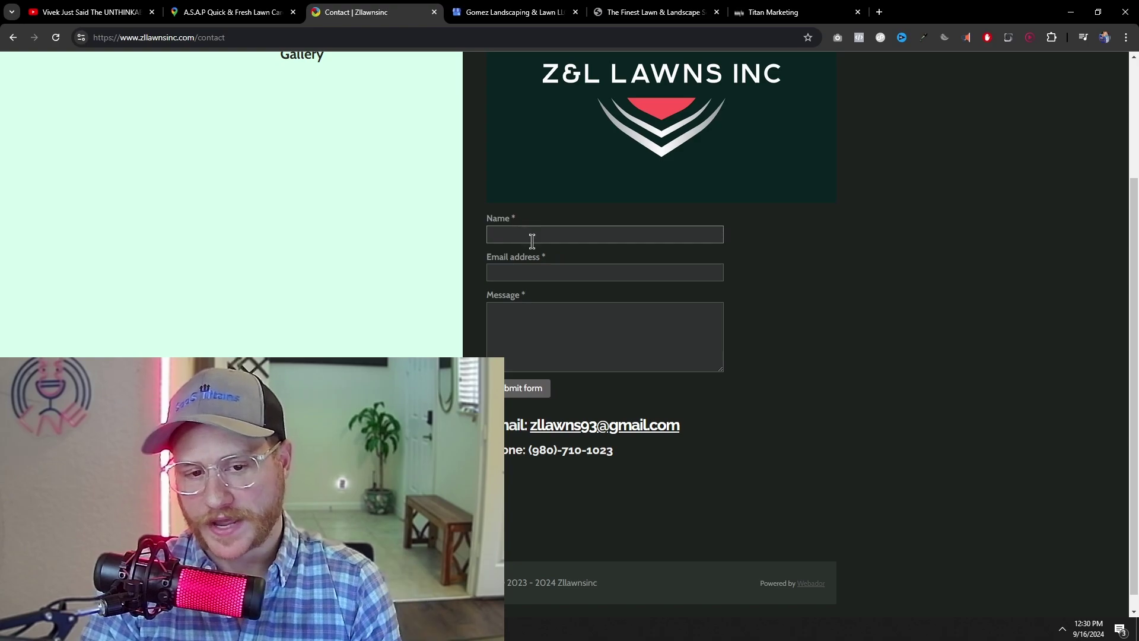
{"action": "left_click", "coordinate": [523, 330]}
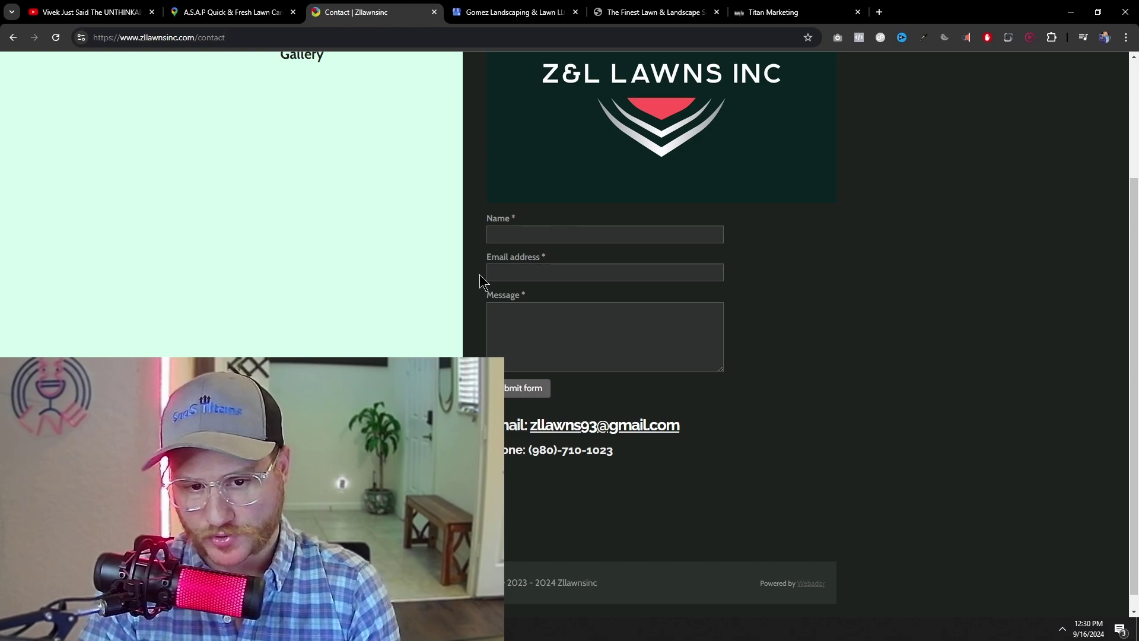
{"action": "scroll", "coordinate": [493, 279], "scroll_direction": "up", "scroll_amount": 3}
{"action": "left_click", "coordinate": [481, 13]}
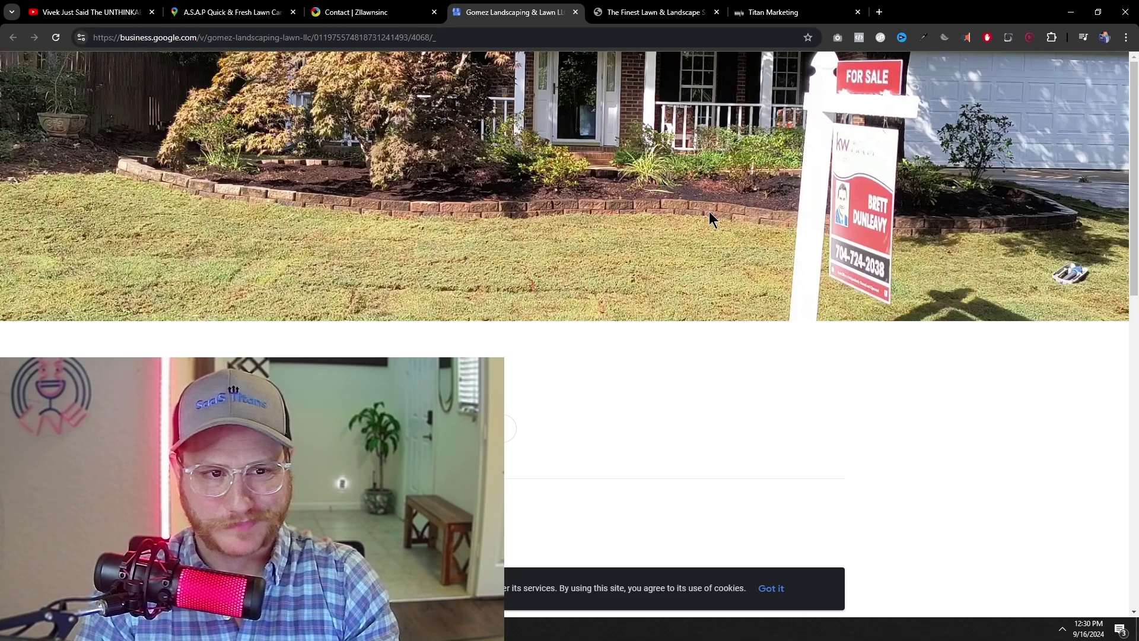
{"action": "scroll", "coordinate": [542, 211], "scroll_direction": "down", "scroll_amount": 12}
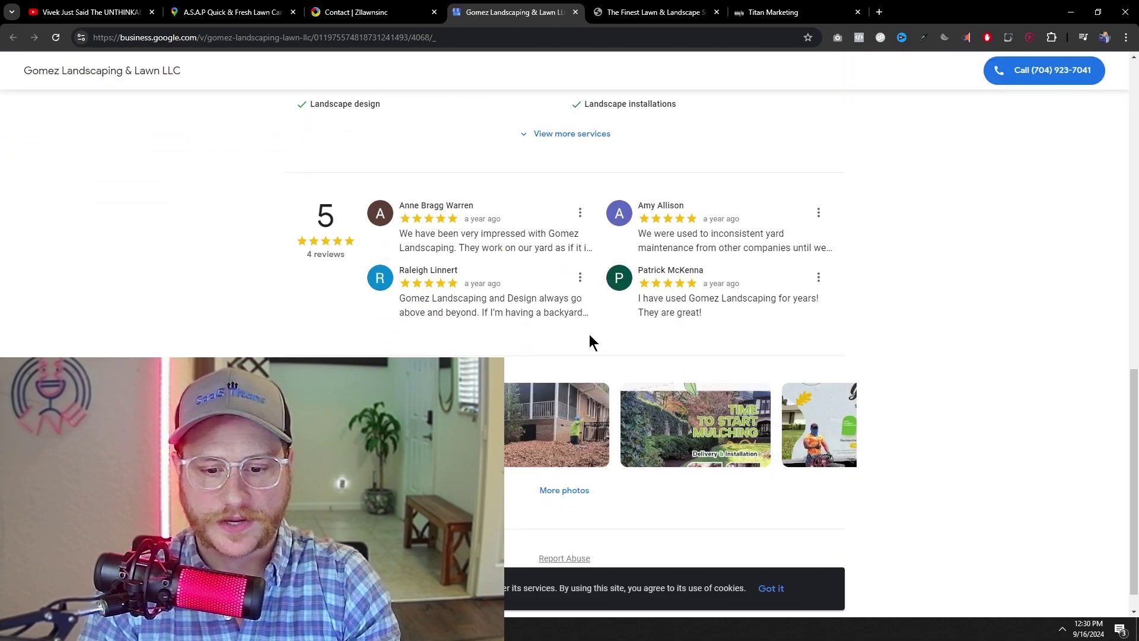
{"action": "scroll", "coordinate": [385, 318], "scroll_direction": "down", "scroll_amount": 1}
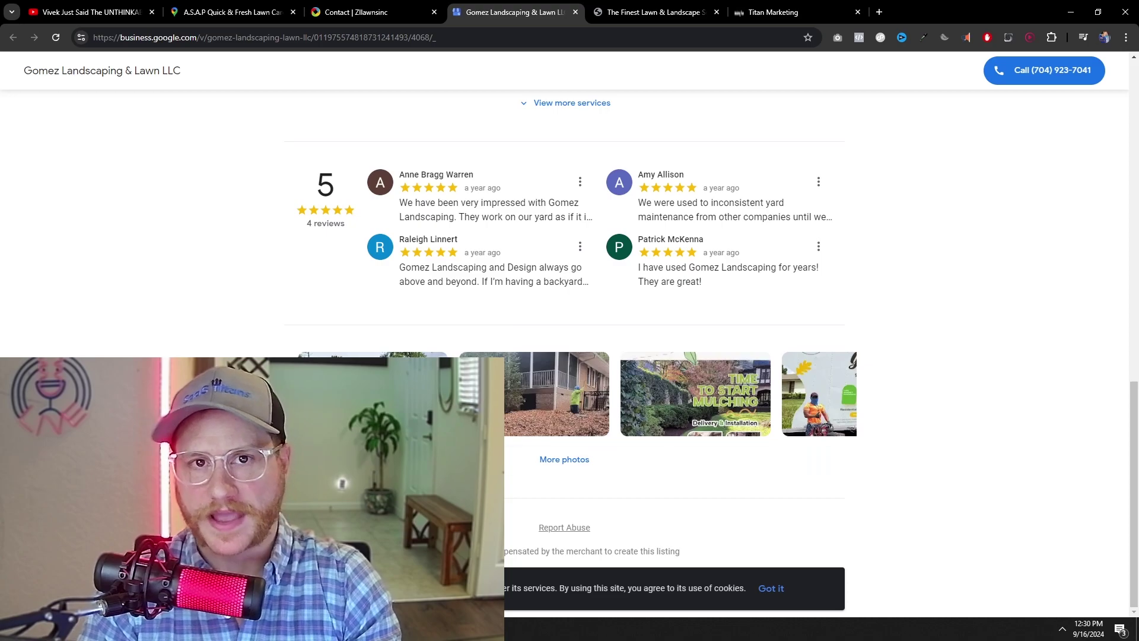
{"action": "scroll", "coordinate": [423, 320], "scroll_direction": "up", "scroll_amount": 12}
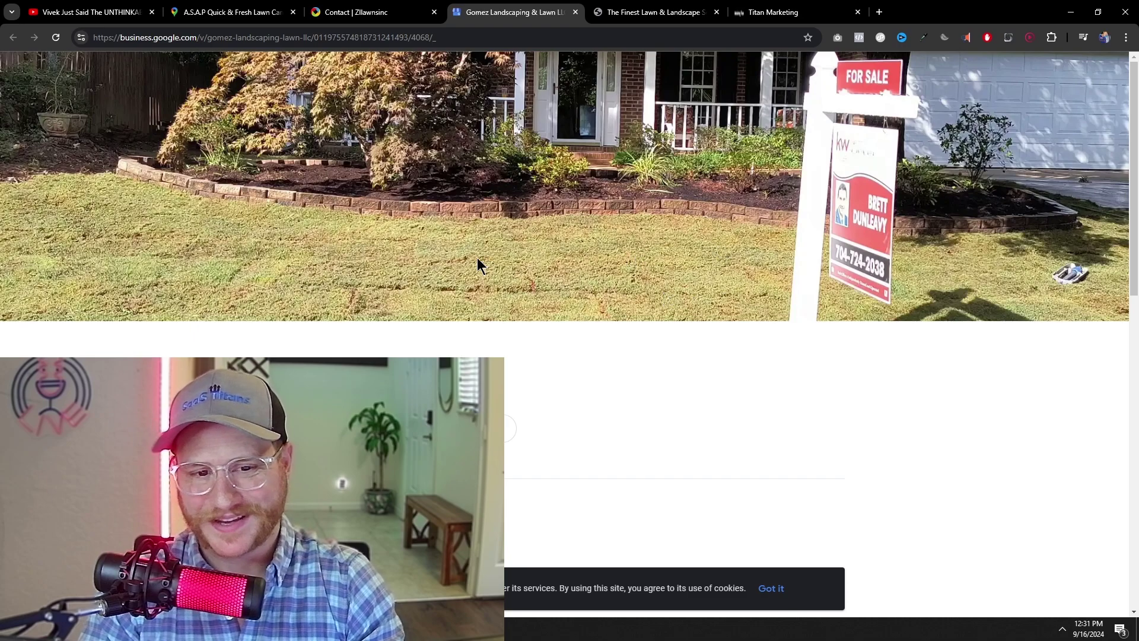
{"action": "scroll", "coordinate": [572, 418], "scroll_direction": "down", "scroll_amount": 2}
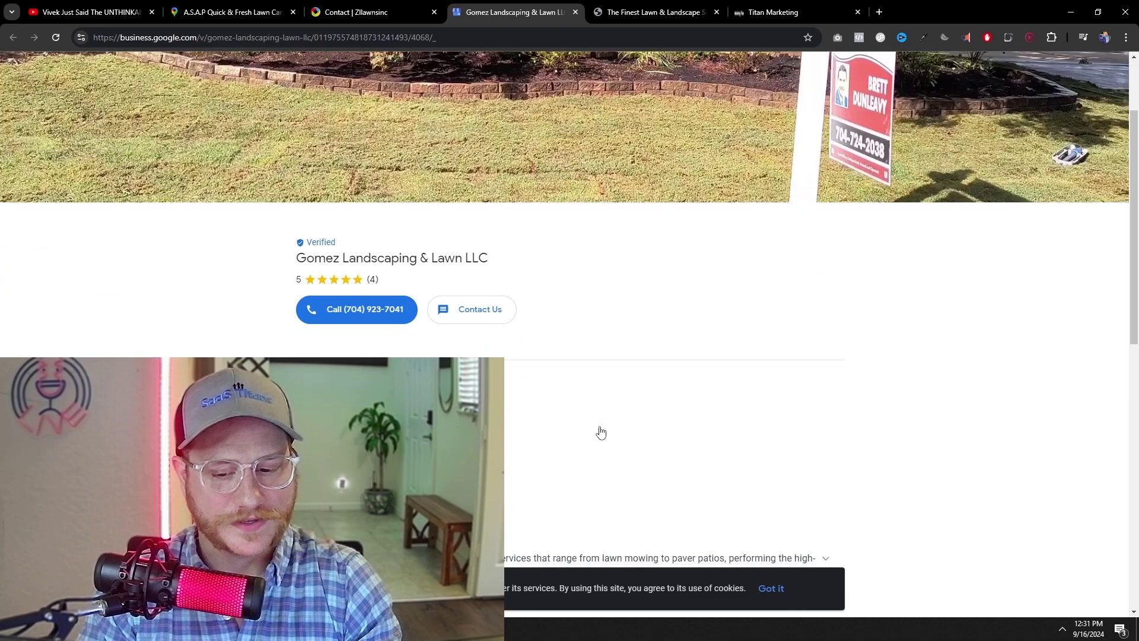
{"action": "scroll", "coordinate": [635, 404], "scroll_direction": "up", "scroll_amount": 2}
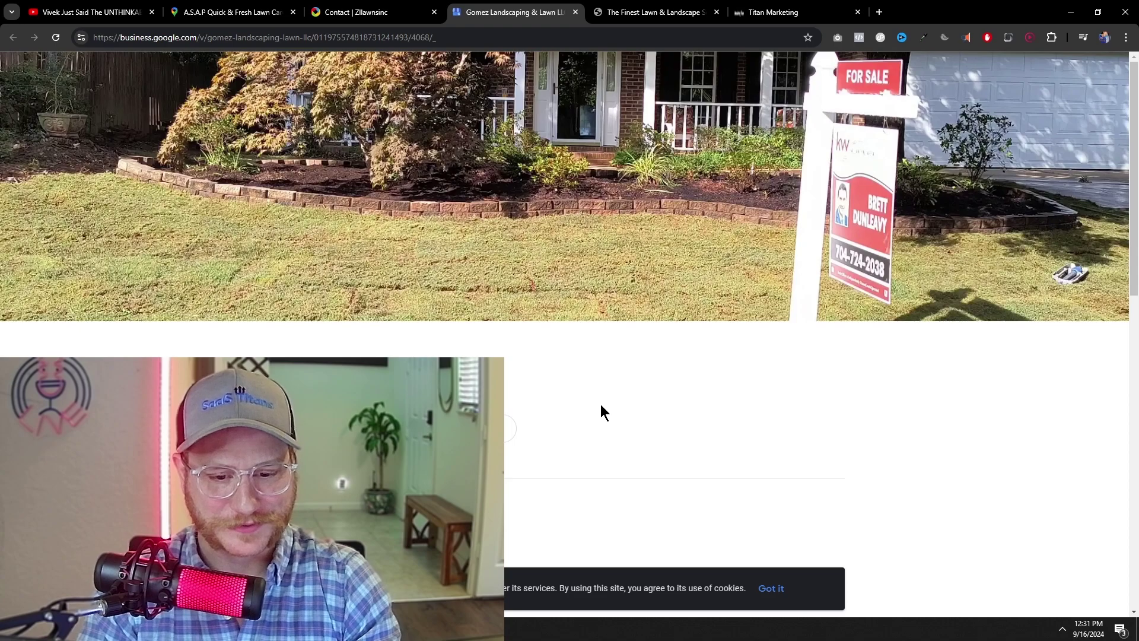
{"action": "scroll", "coordinate": [600, 404], "scroll_direction": "down", "scroll_amount": 4}
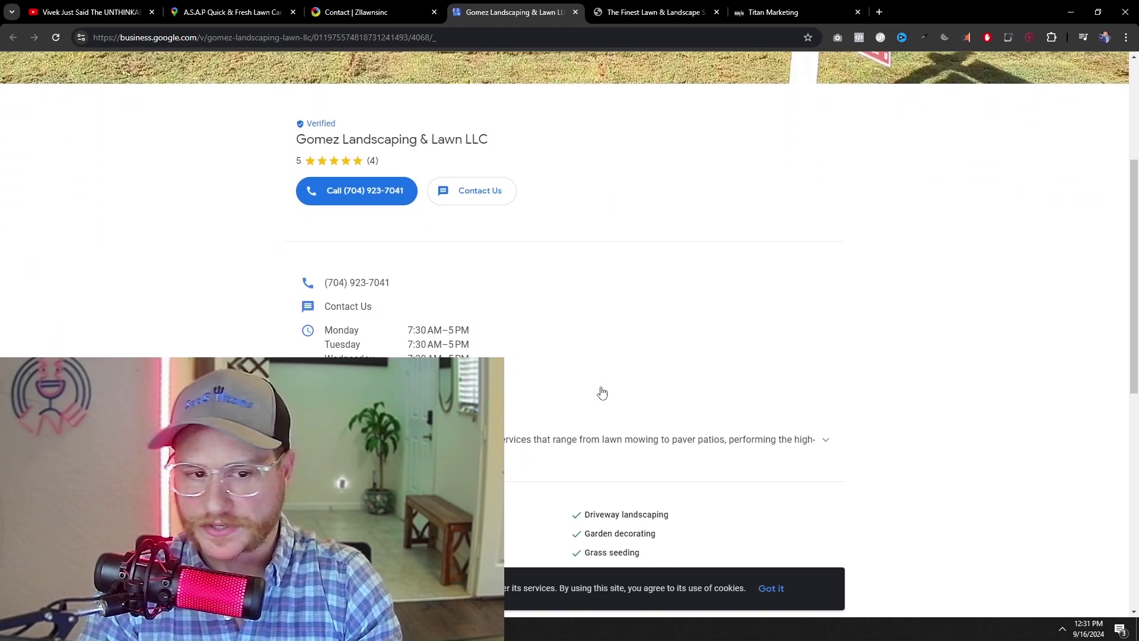
{"action": "scroll", "coordinate": [603, 392], "scroll_direction": "up", "scroll_amount": 4}
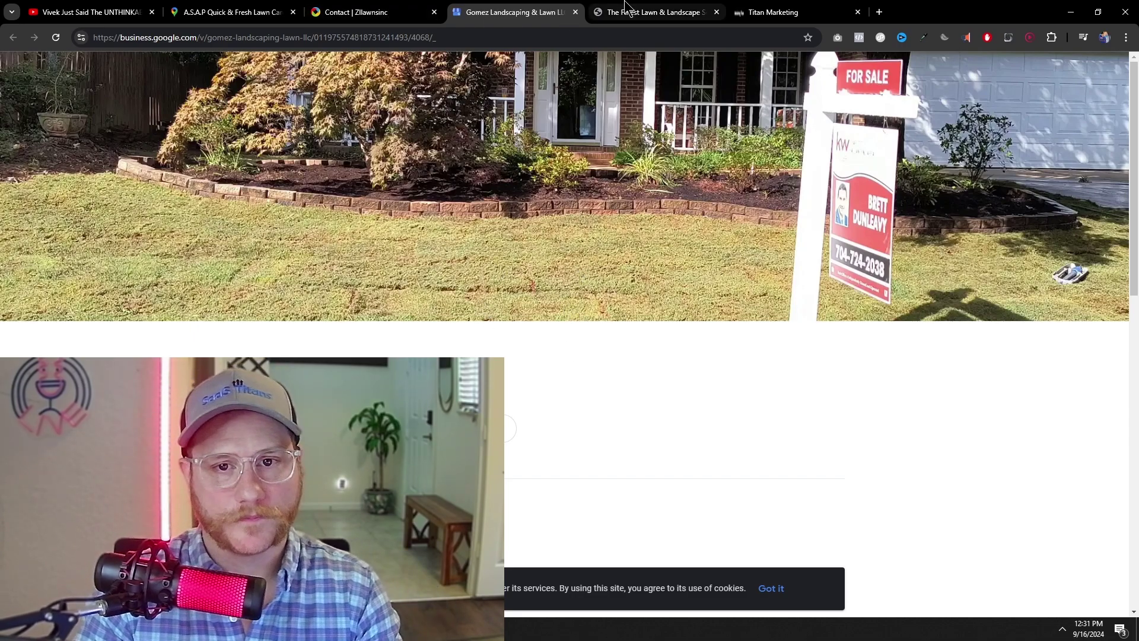
Switch to the Fine Turf site and show its homepage in a 383-pixel-wide mobile preview
{"action": "left_click", "coordinate": [591, 17]}
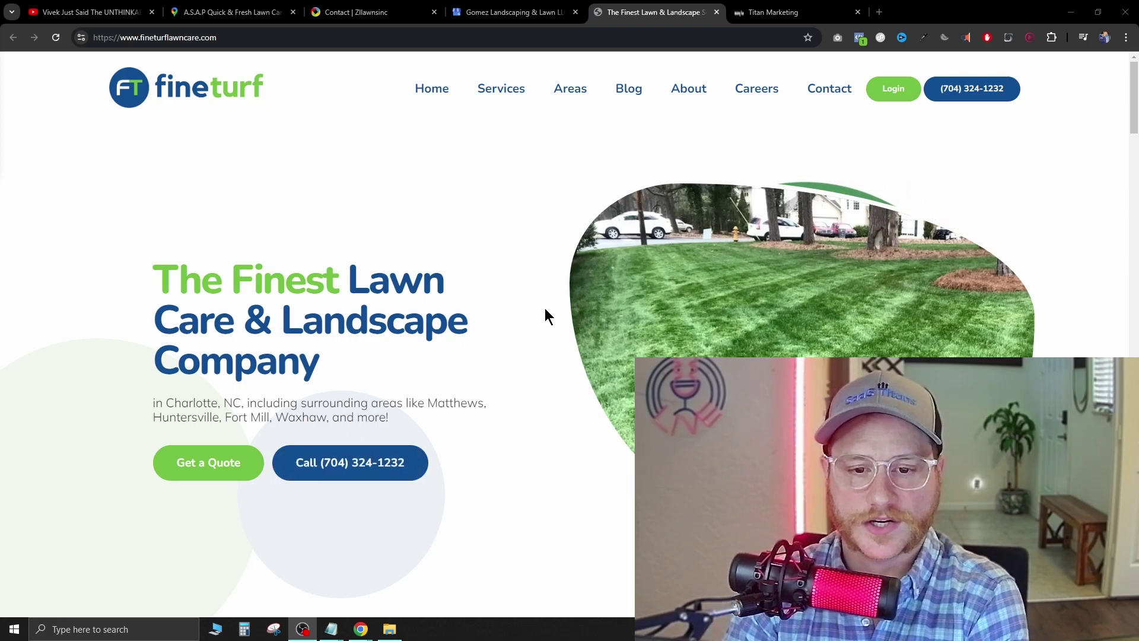
{"action": "key", "text": "F12"}
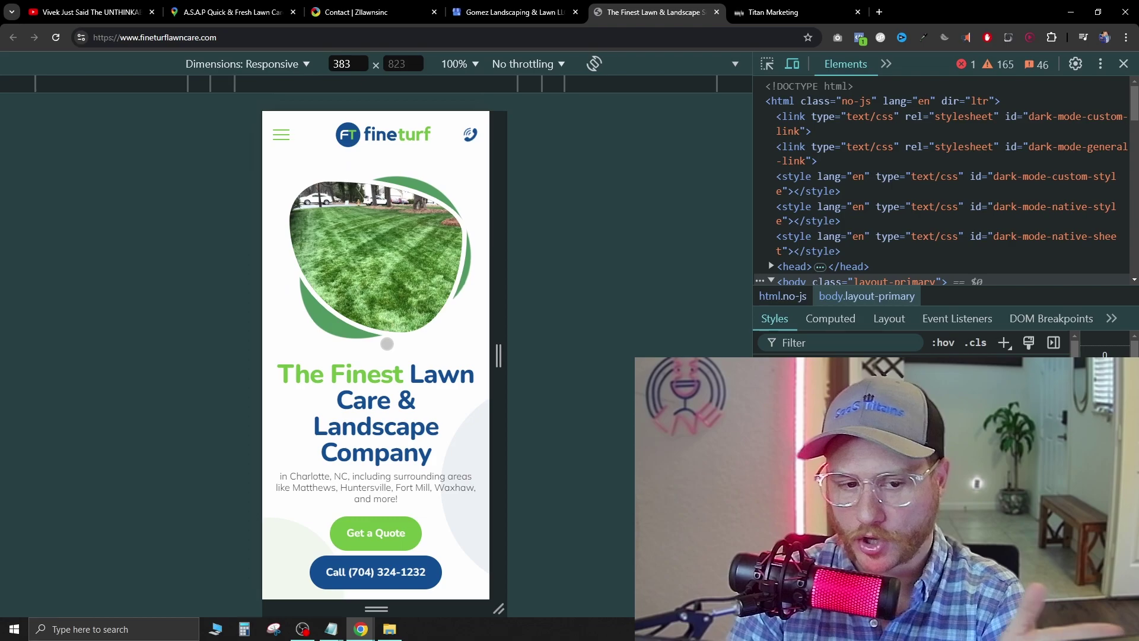
Scroll the Fine Turf mobile preview to the Lawn Care and Irrigation service cards
{"action": "scroll", "coordinate": [387, 343], "scroll_direction": "down", "scroll_amount": 3}
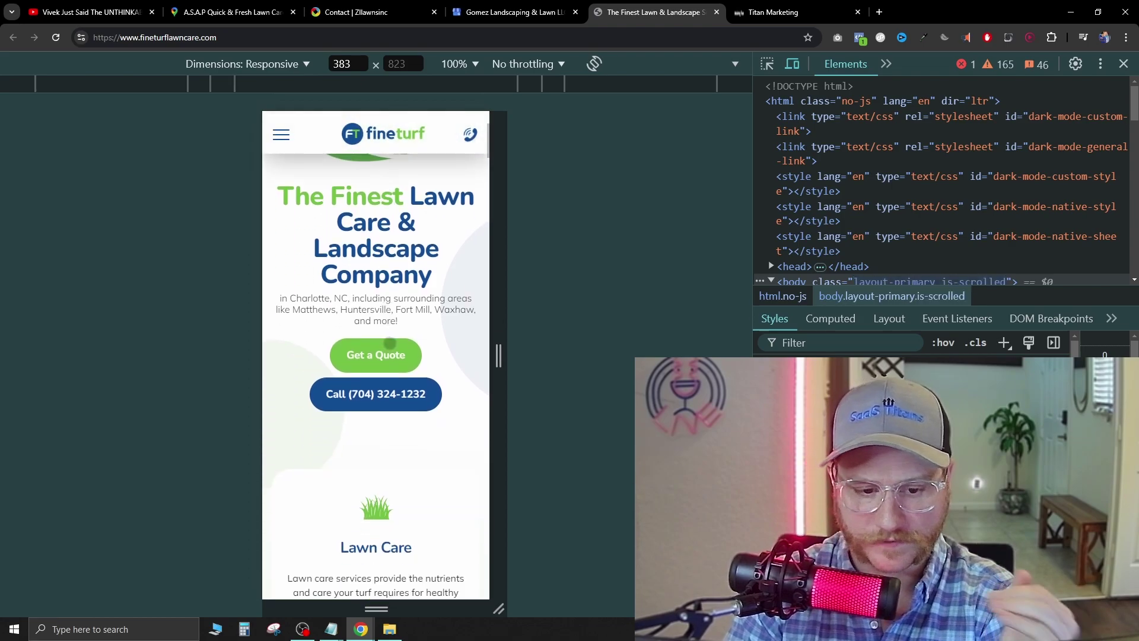
{"action": "scroll", "coordinate": [390, 343], "scroll_direction": "up", "scroll_amount": 3}
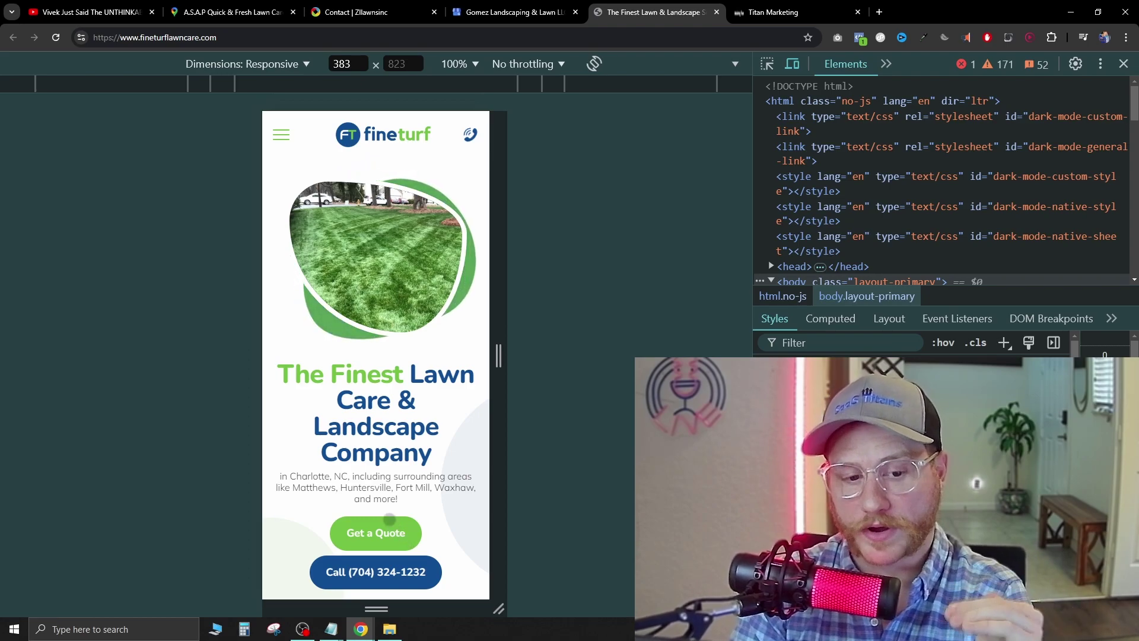
{"action": "scroll", "coordinate": [382, 377], "scroll_direction": "down", "scroll_amount": 9}
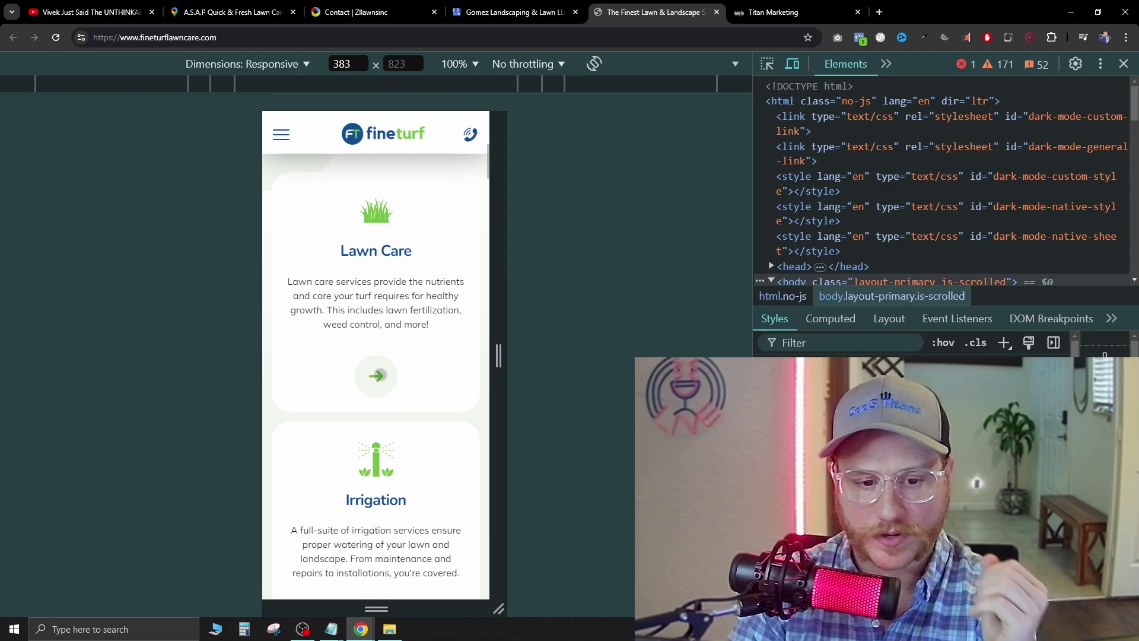
{"action": "left_click", "coordinate": [375, 380]}
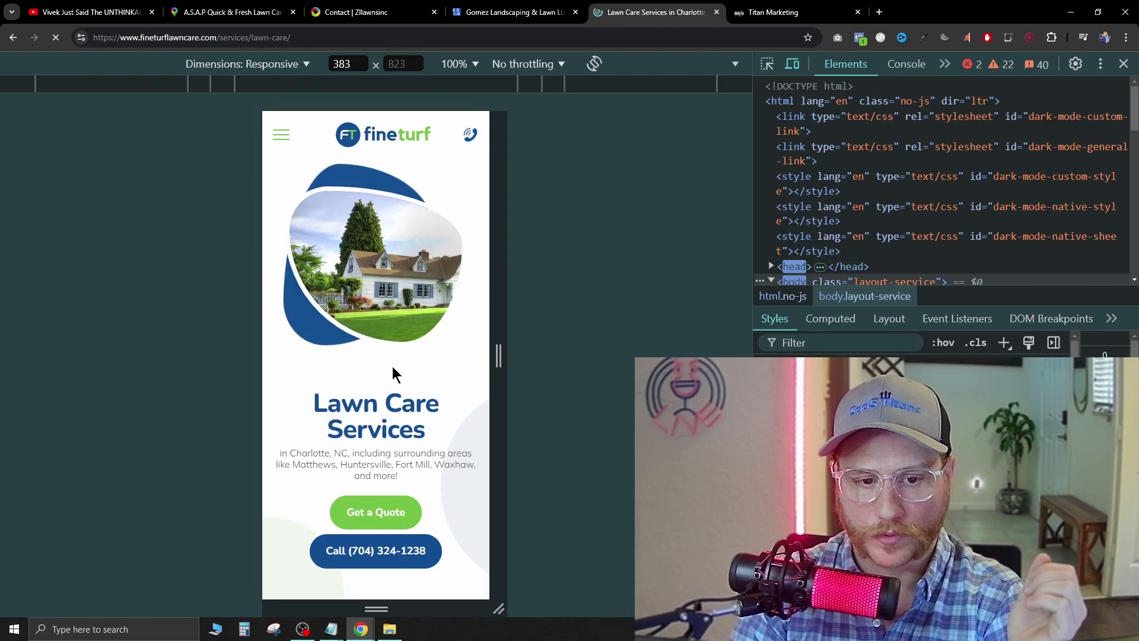
{"action": "scroll", "coordinate": [384, 386], "scroll_direction": "down", "scroll_amount": 5}
{"action": "scroll", "coordinate": [385, 387], "scroll_direction": "down", "scroll_amount": 6}
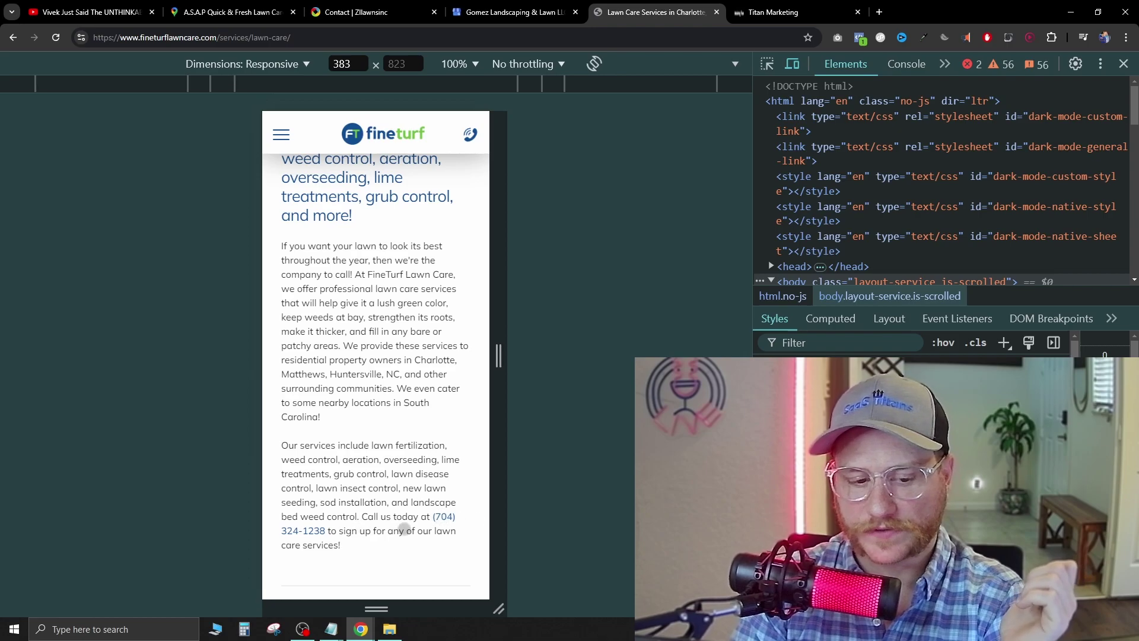
{"action": "scroll", "coordinate": [395, 454], "scroll_direction": "down", "scroll_amount": 4}
{"action": "scroll", "coordinate": [353, 362], "scroll_direction": "down", "scroll_amount": 4}
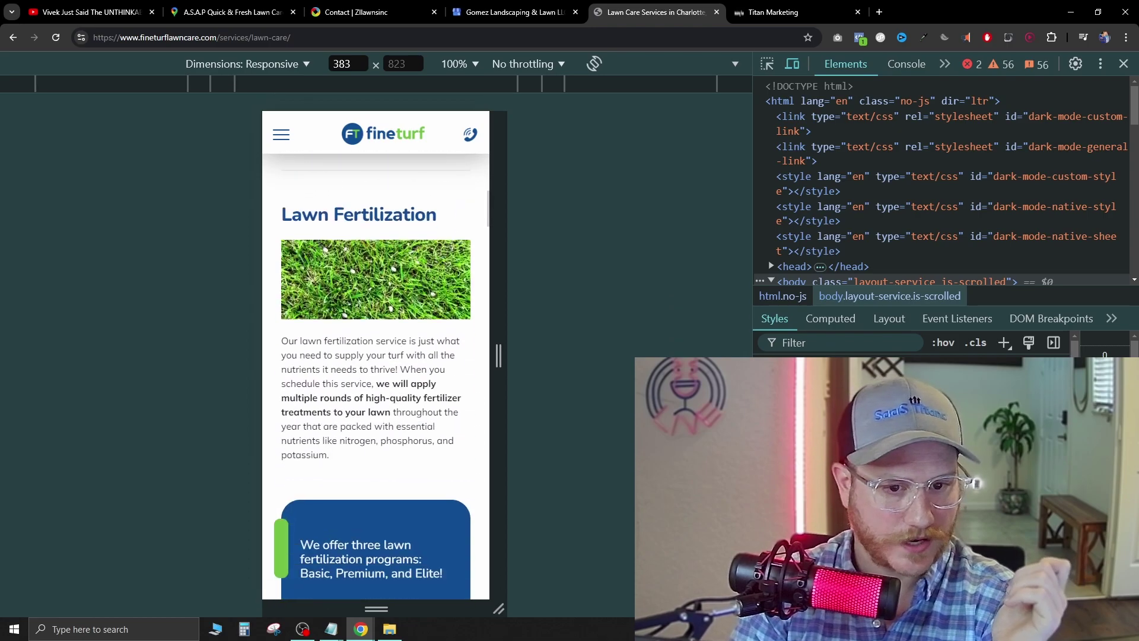
{"action": "scroll", "coordinate": [354, 424], "scroll_direction": "up", "scroll_amount": 5}
{"action": "scroll", "coordinate": [380, 416], "scroll_direction": "down", "scroll_amount": 4}
{"action": "scroll", "coordinate": [392, 356], "scroll_direction": "up", "scroll_amount": 15}
{"action": "scroll", "coordinate": [396, 308], "scroll_direction": "up", "scroll_amount": 1}
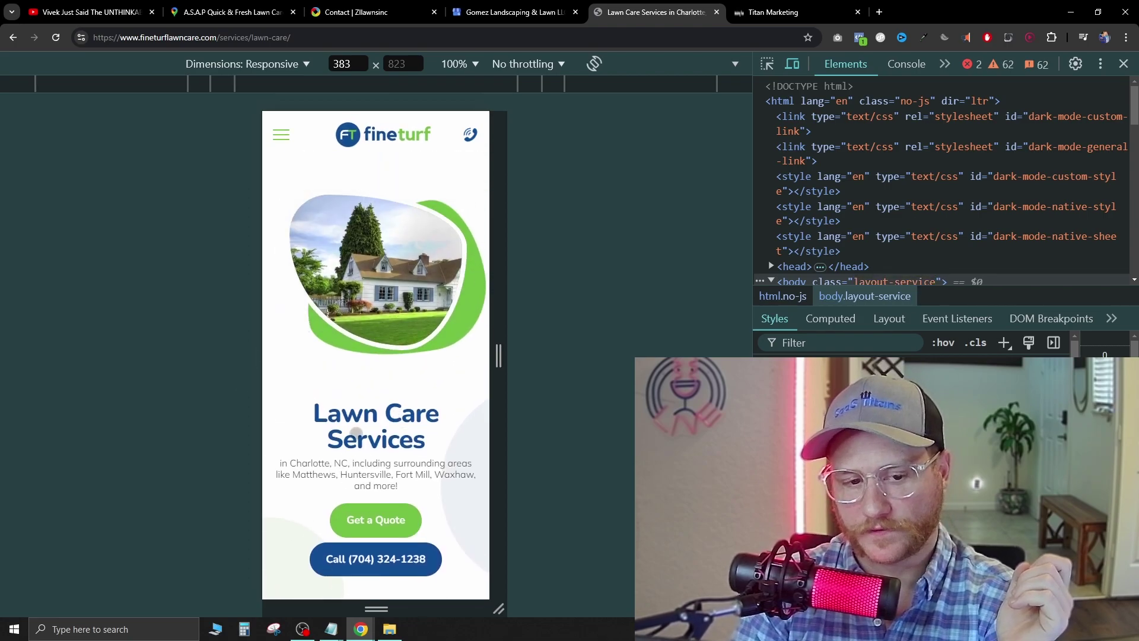
{"action": "scroll", "coordinate": [377, 410], "scroll_direction": "down", "scroll_amount": 7}
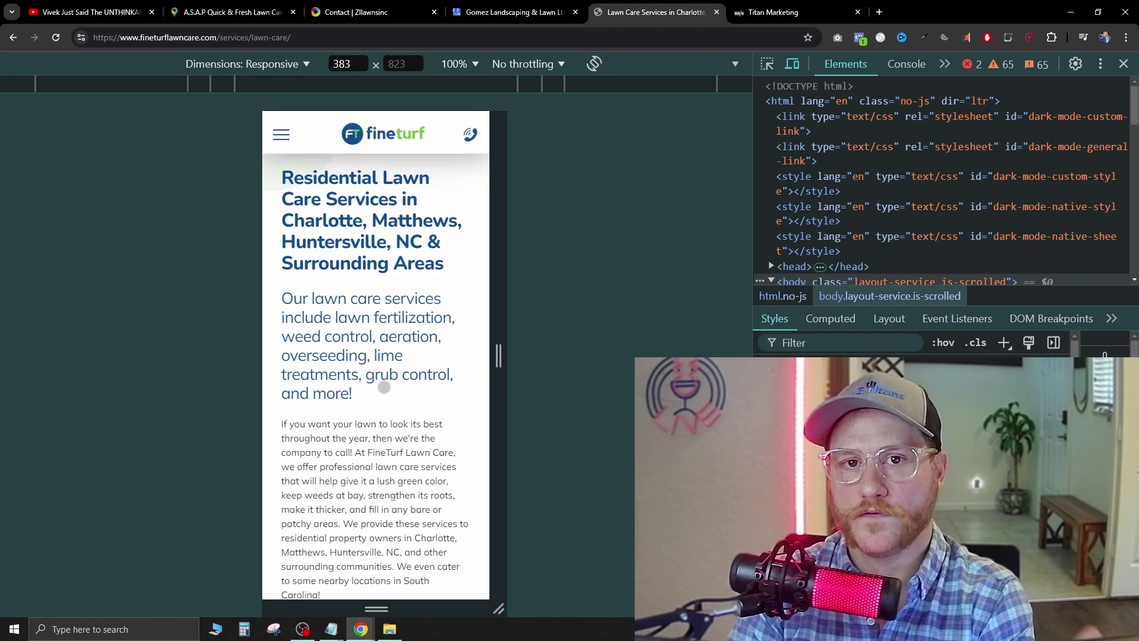
{"action": "scroll", "coordinate": [391, 369], "scroll_direction": "down", "scroll_amount": 10}
{"action": "scroll", "coordinate": [379, 356], "scroll_direction": "up", "scroll_amount": 1}
{"action": "scroll", "coordinate": [364, 338], "scroll_direction": "down", "scroll_amount": 2}
{"action": "scroll", "coordinate": [362, 340], "scroll_direction": "up", "scroll_amount": 2}
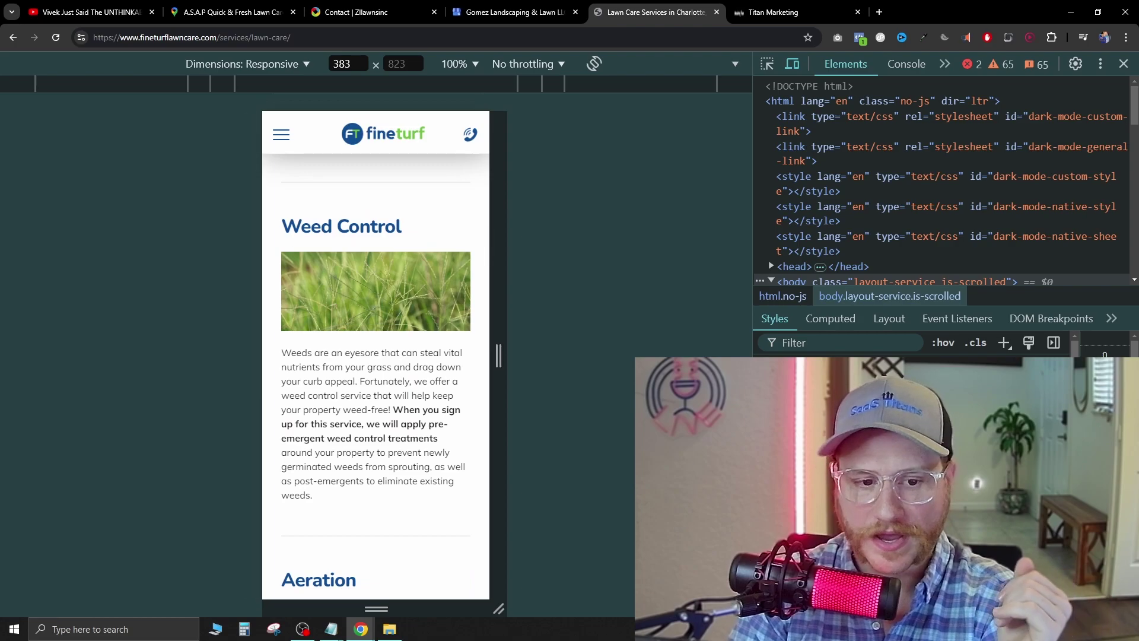
{"action": "scroll", "coordinate": [380, 416], "scroll_direction": "down", "scroll_amount": 4}
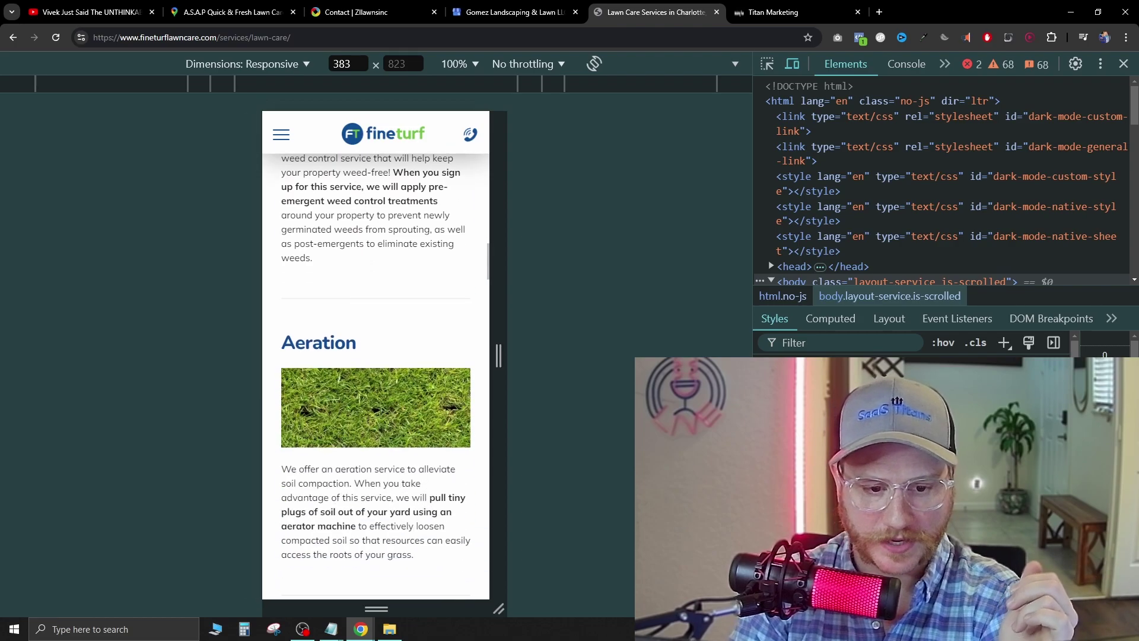
{"action": "scroll", "coordinate": [380, 422], "scroll_direction": "down", "scroll_amount": 1}
{"action": "scroll", "coordinate": [380, 423], "scroll_direction": "down", "scroll_amount": 2}
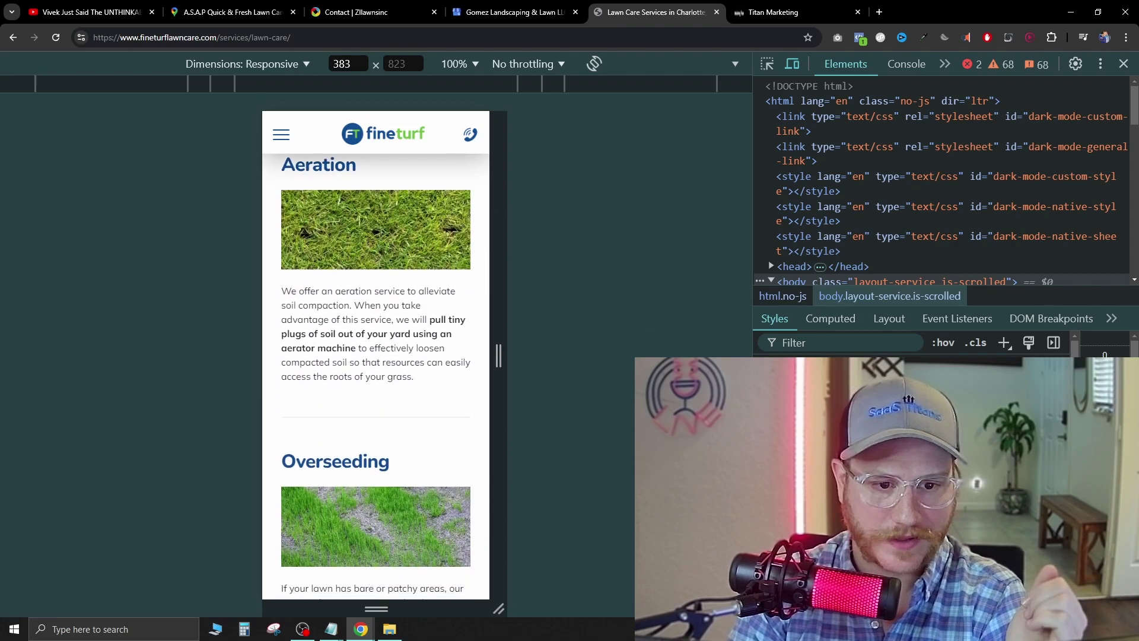
{"action": "scroll", "coordinate": [356, 356], "scroll_direction": "down", "scroll_amount": 15}
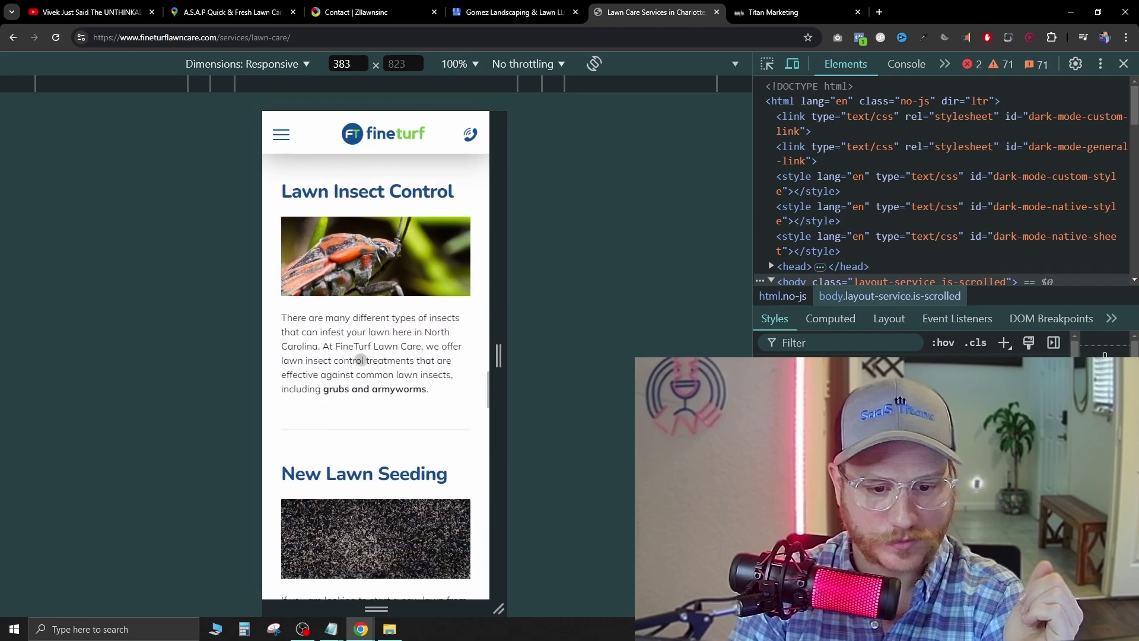
{"action": "scroll", "coordinate": [361, 360], "scroll_direction": "down", "scroll_amount": 7}
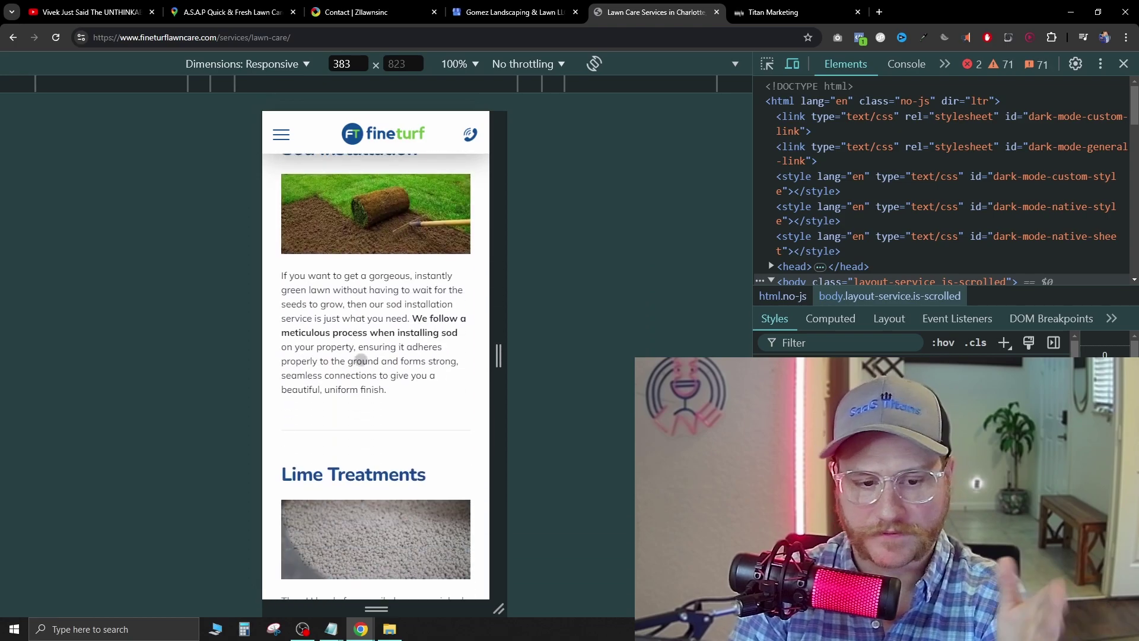
{"action": "scroll", "coordinate": [361, 361], "scroll_direction": "down", "scroll_amount": 7}
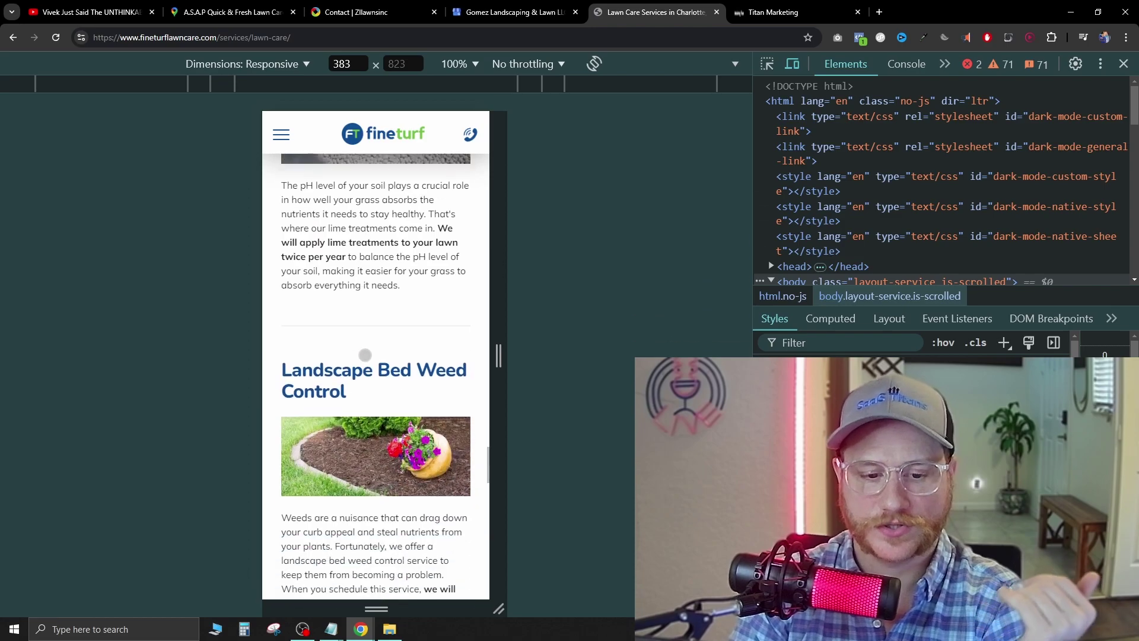
{"action": "scroll", "coordinate": [364, 356], "scroll_direction": "down", "scroll_amount": 6}
{"action": "scroll", "coordinate": [359, 371], "scroll_direction": "up", "scroll_amount": 9}
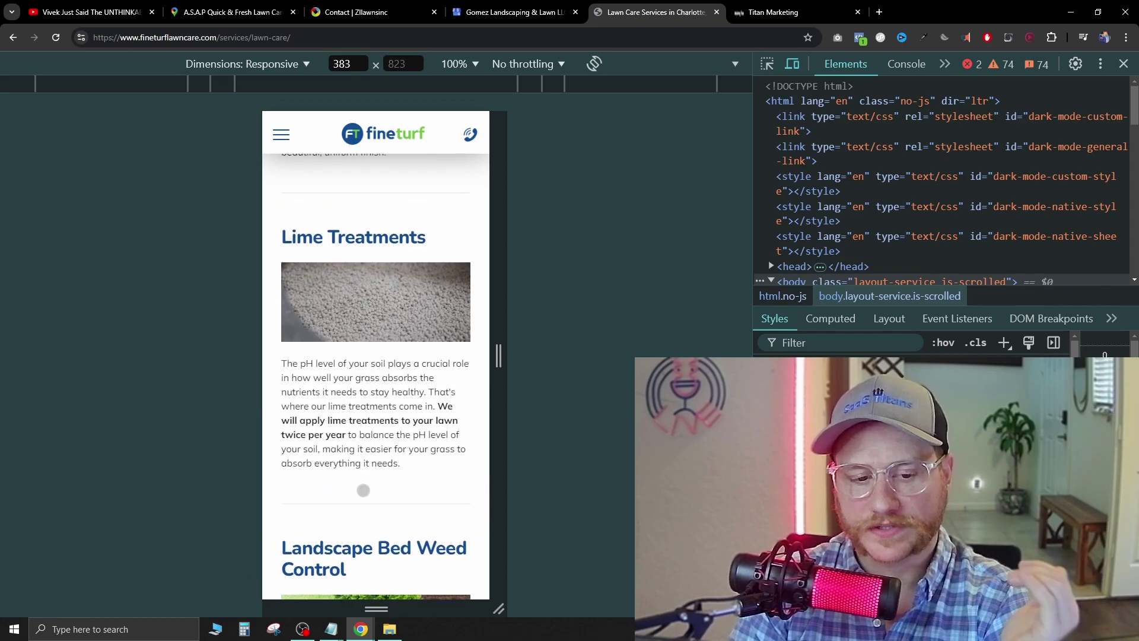
{"action": "scroll", "coordinate": [360, 479], "scroll_direction": "down", "scroll_amount": 11}
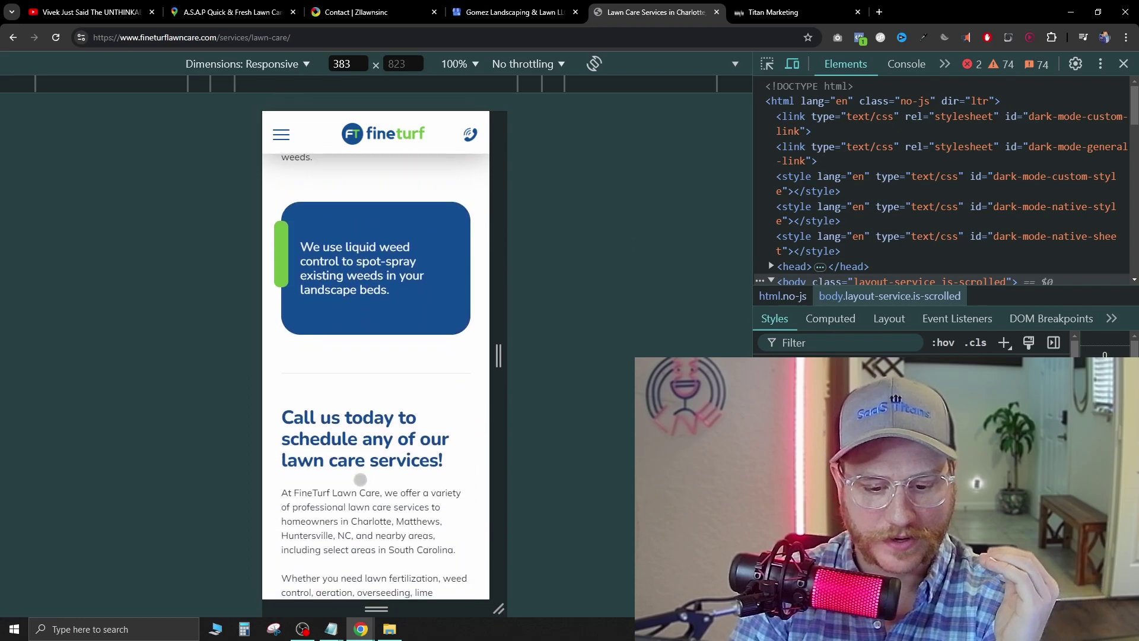
{"action": "scroll", "coordinate": [361, 479], "scroll_direction": "down", "scroll_amount": 6}
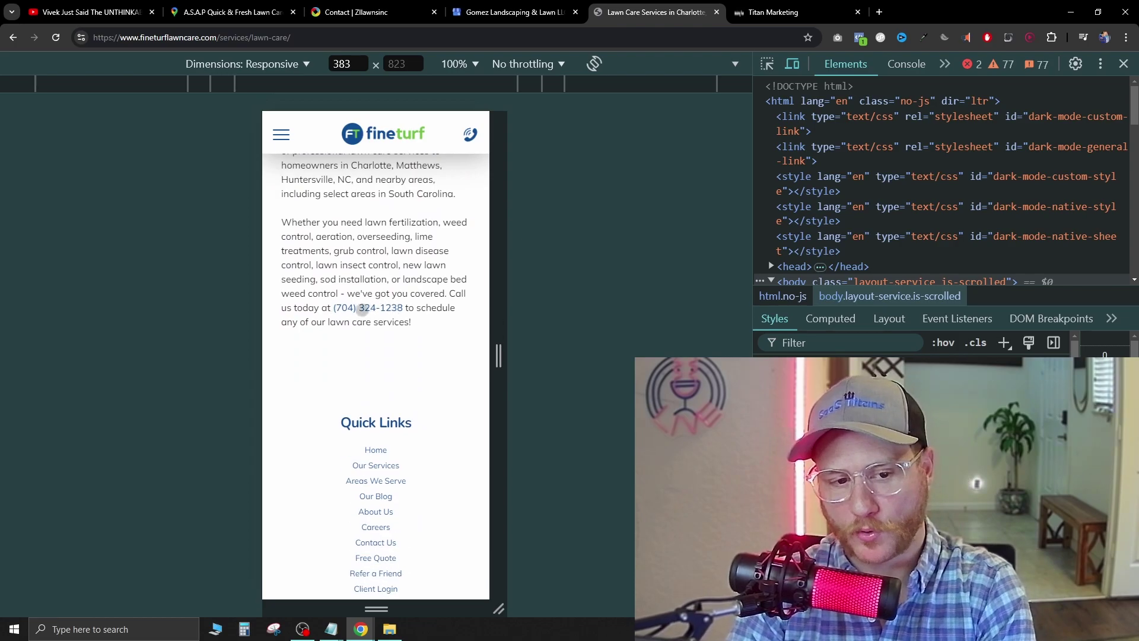
{"action": "left_click", "coordinate": [353, 308]}
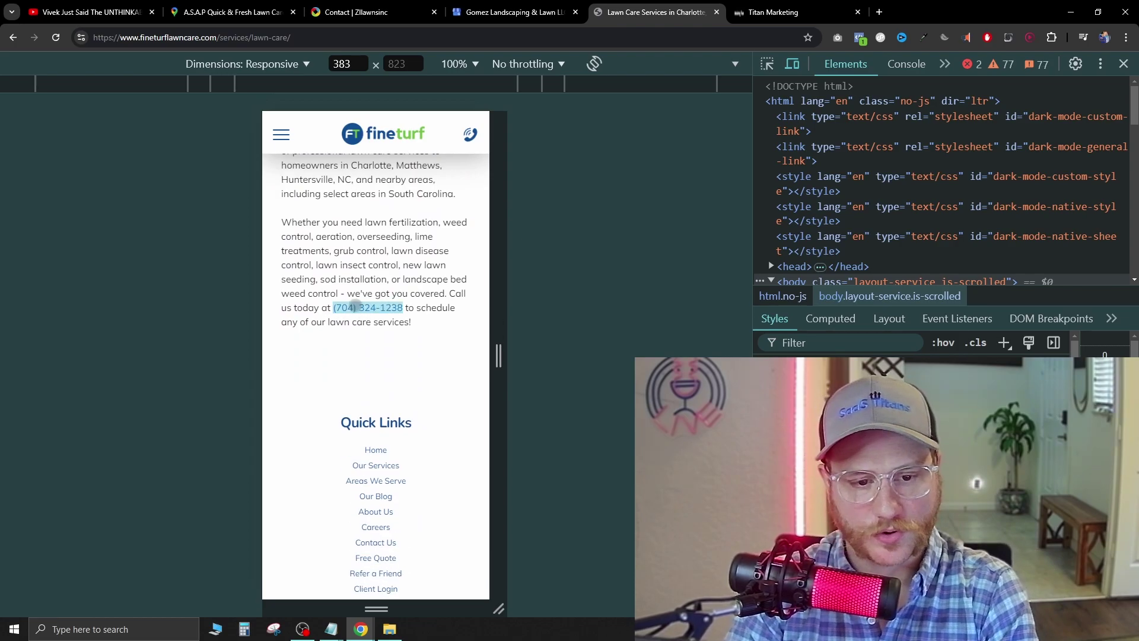
{"action": "left_click", "coordinate": [355, 307]}
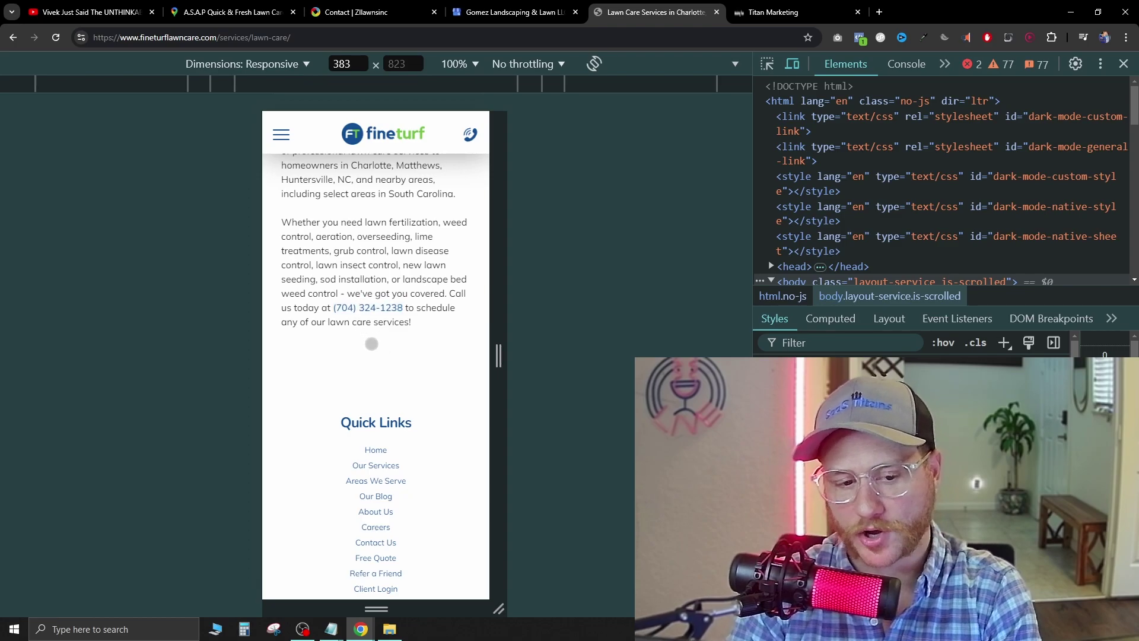
{"action": "scroll", "coordinate": [401, 408], "scroll_direction": "up", "scroll_amount": 10}
{"action": "scroll", "coordinate": [351, 320], "scroll_direction": "up", "scroll_amount": 5}
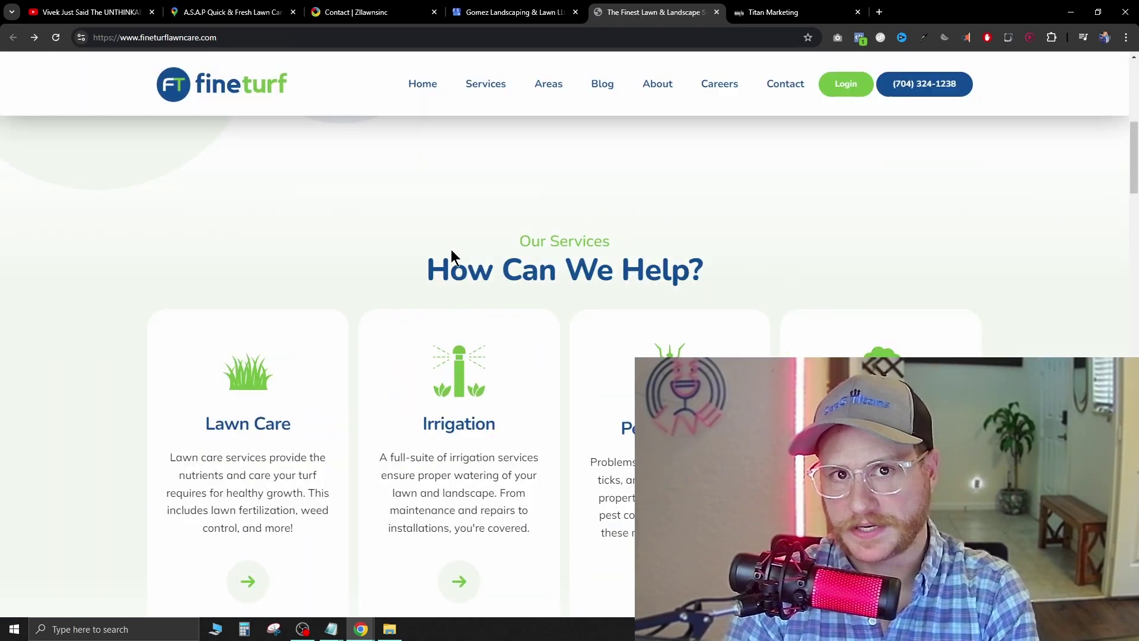
Scroll the desktop Fine Turf homepage past the help cards and quote form to Service Areas
{"action": "scroll", "coordinate": [416, 296], "scroll_direction": "down", "scroll_amount": 2}
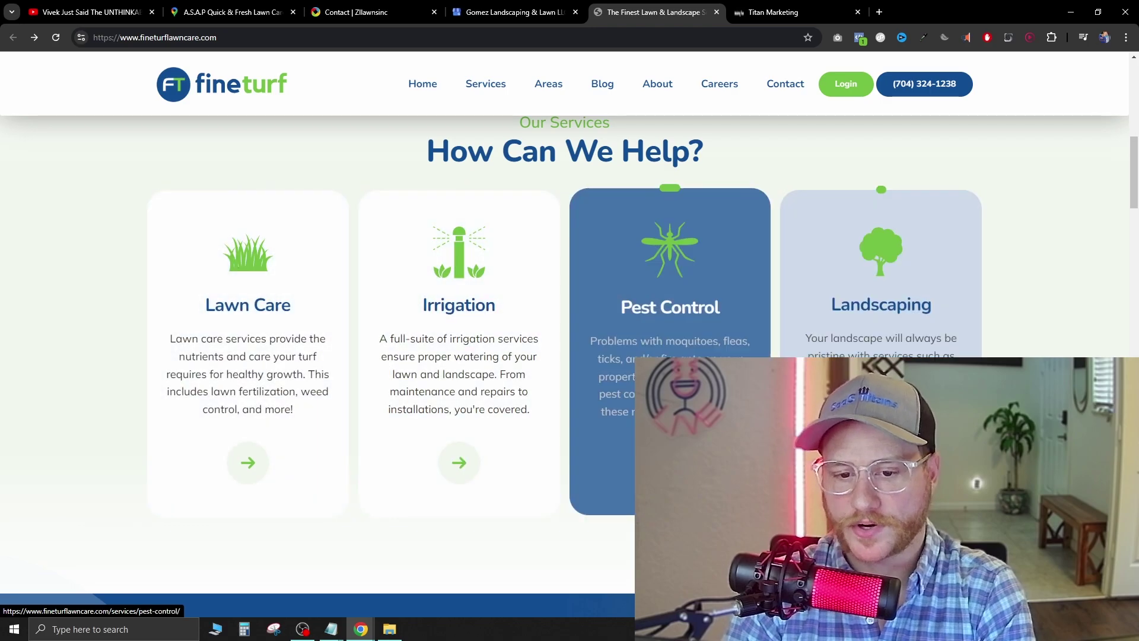
{"action": "scroll", "coordinate": [424, 248], "scroll_direction": "down", "scroll_amount": 6}
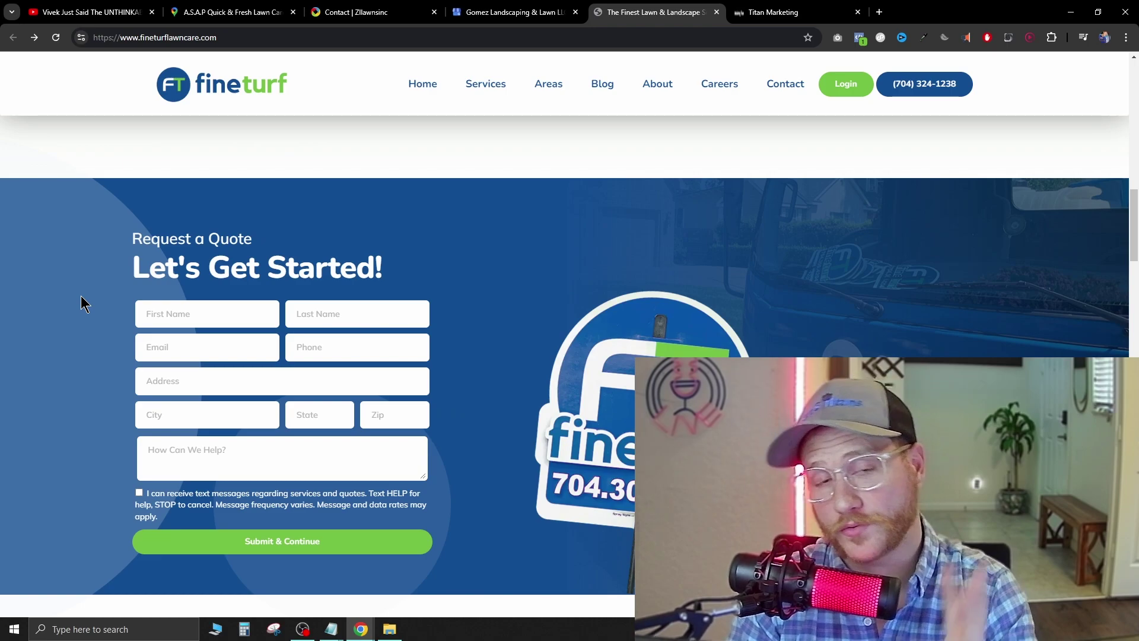
{"action": "scroll", "coordinate": [234, 418], "scroll_direction": "down", "scroll_amount": 5}
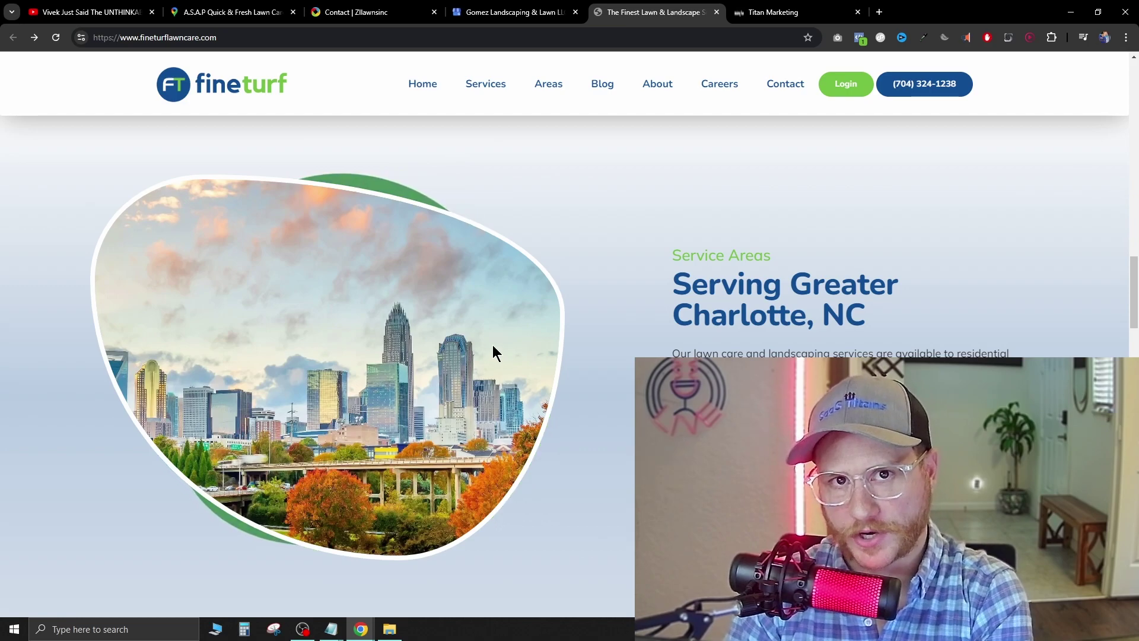
Search the funnel Template Library for 'lawn' and preview the Lawncare Appointments template
{"action": "key", "text": "ctrl+Tab"}
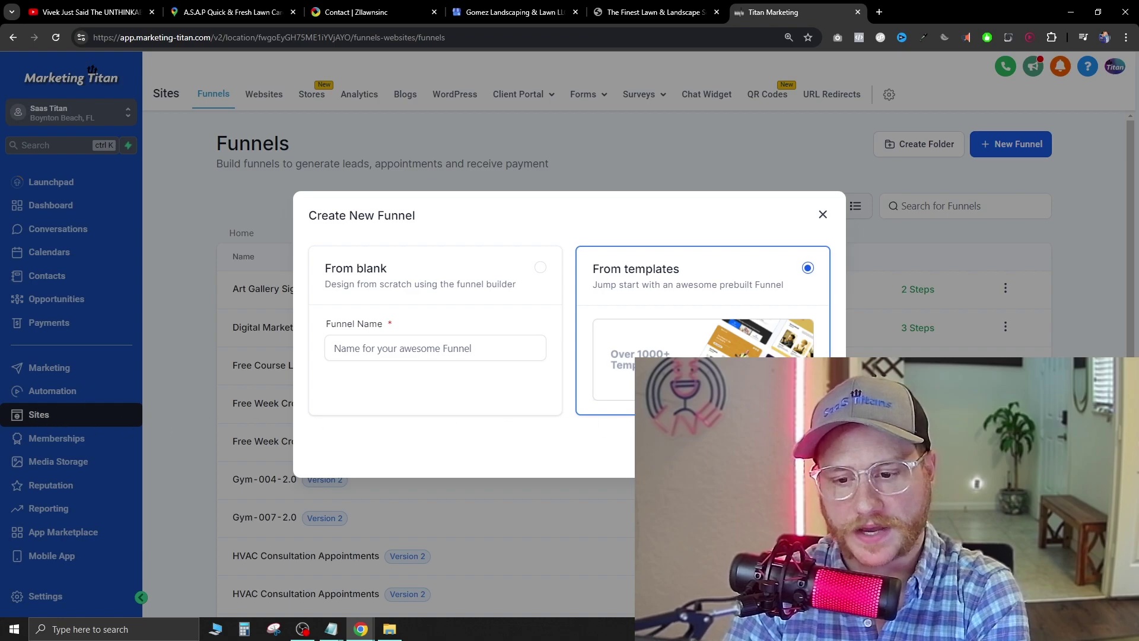
{"action": "left_click", "coordinate": [614, 359]}
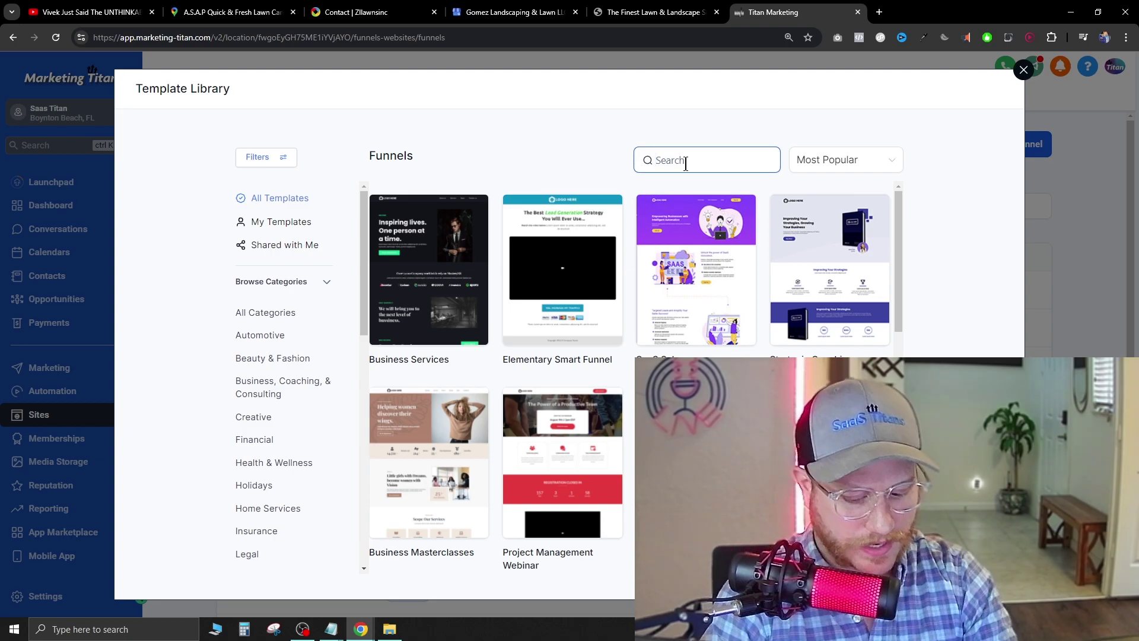
{"action": "type", "text": "lawn"}
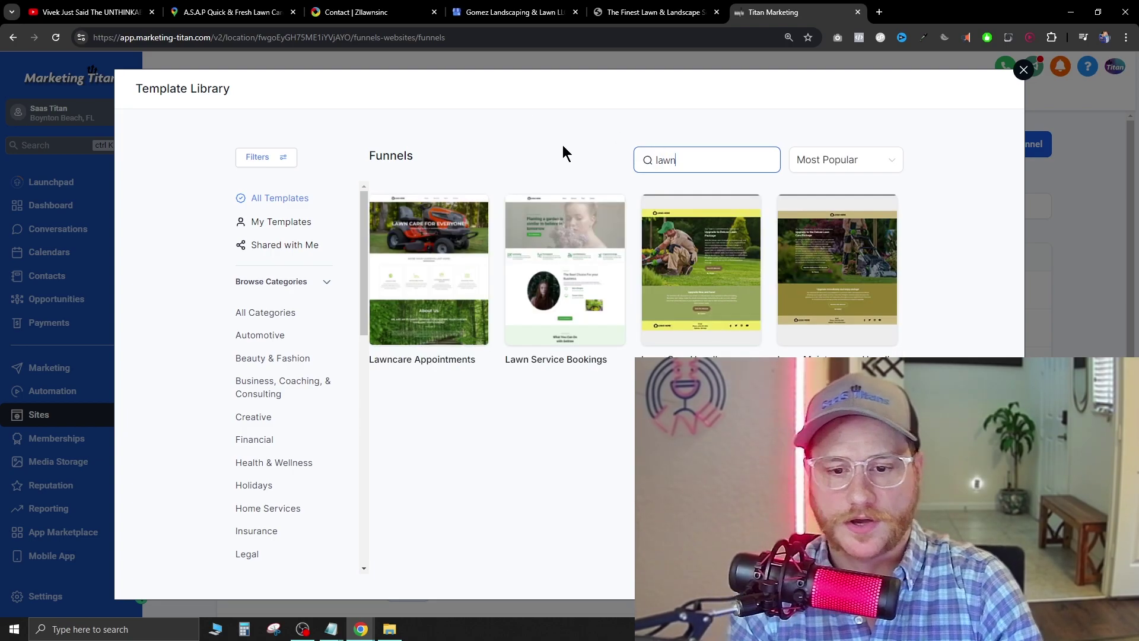
{"action": "left_click", "coordinate": [496, 230]}
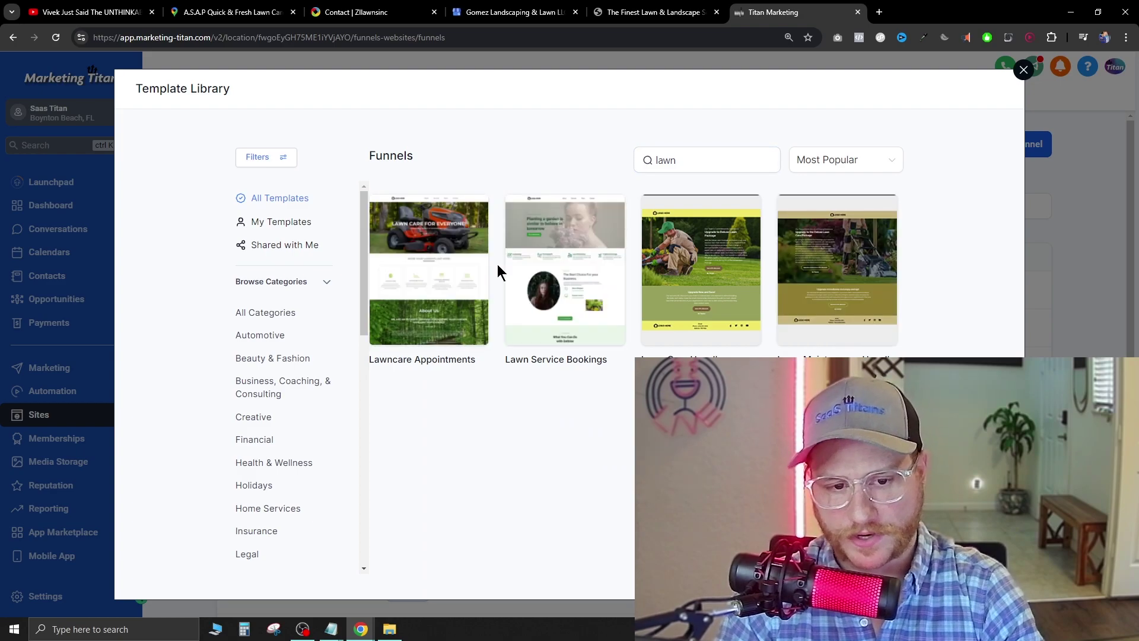
{"action": "left_click", "coordinate": [424, 338]}
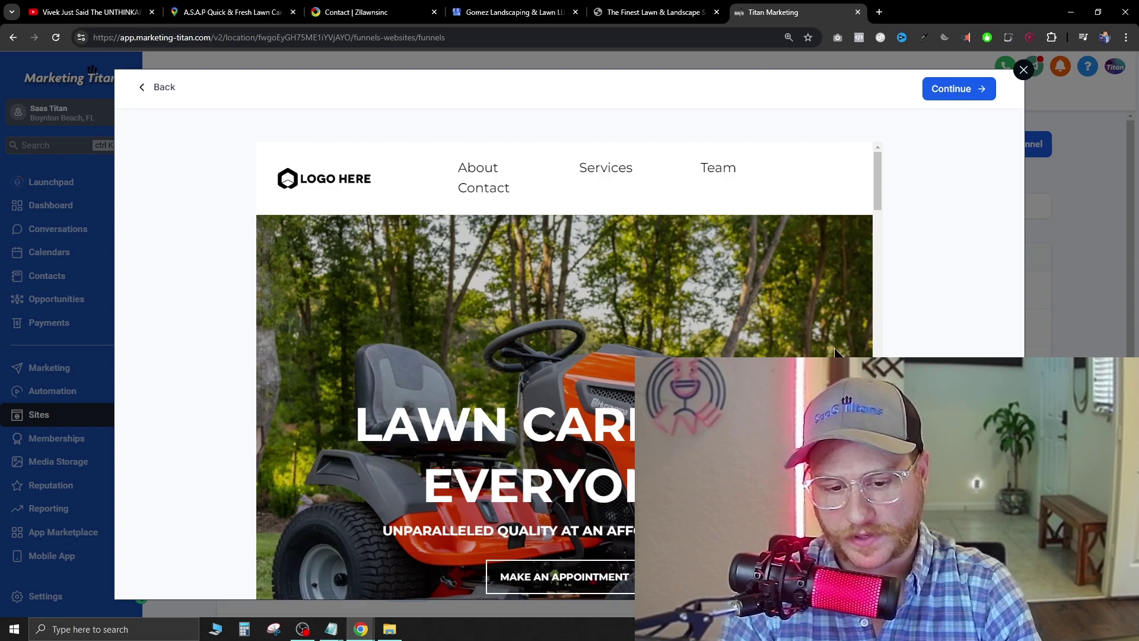
Review the Lawncare Appointments preview and add the template to Funnels with Continue
{"action": "scroll", "coordinate": [833, 349], "scroll_direction": "down", "scroll_amount": 8}
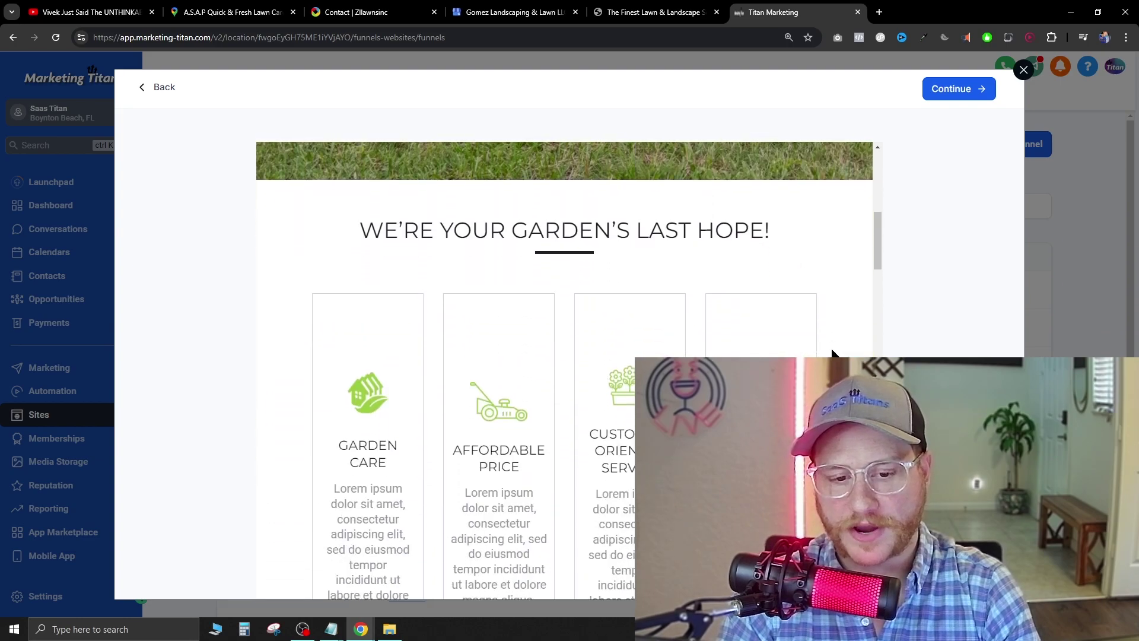
{"action": "scroll", "coordinate": [833, 349], "scroll_direction": "down", "scroll_amount": 3}
{"action": "scroll", "coordinate": [833, 350], "scroll_direction": "up", "scroll_amount": 1}
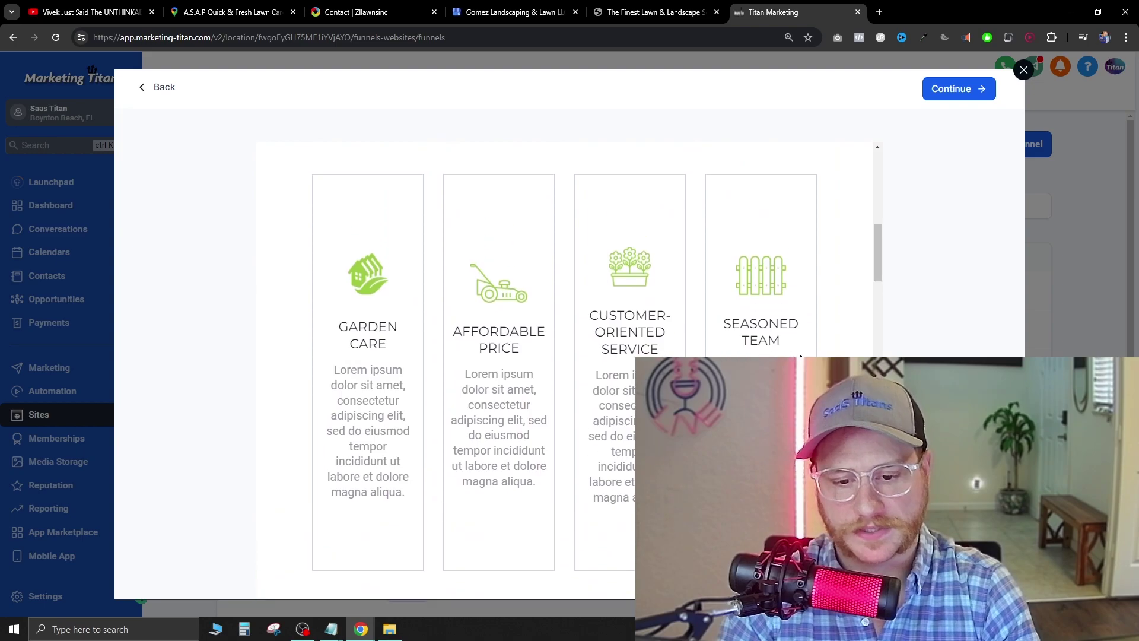
{"action": "left_click_drag", "start_coordinate": [464, 374], "coordinate": [547, 511]}
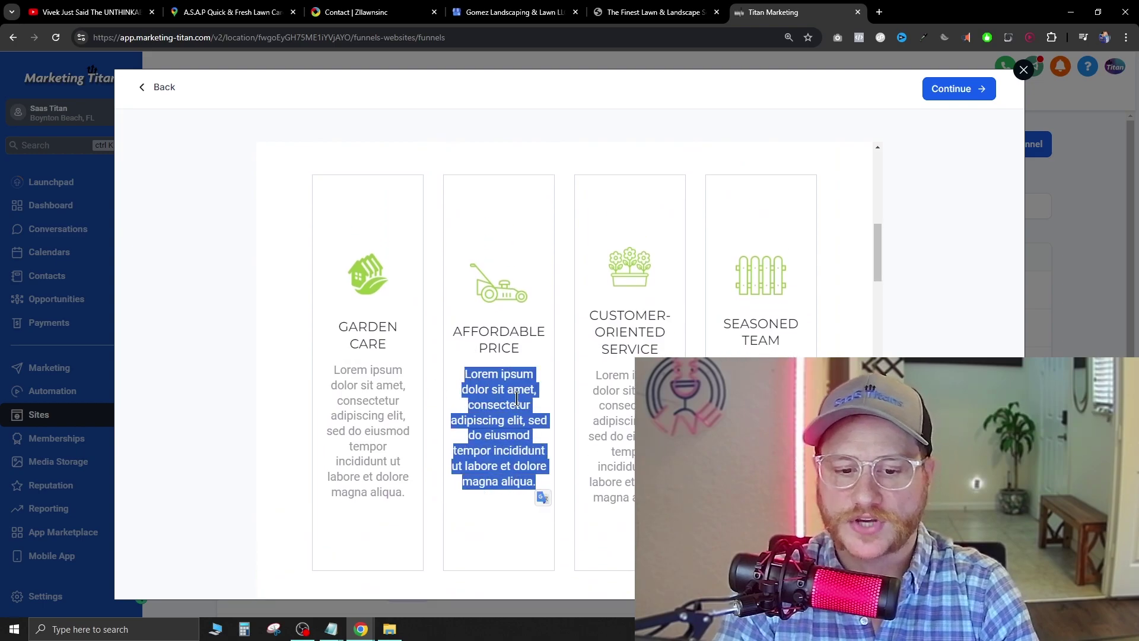
{"action": "scroll", "coordinate": [683, 309], "scroll_direction": "down", "scroll_amount": 8}
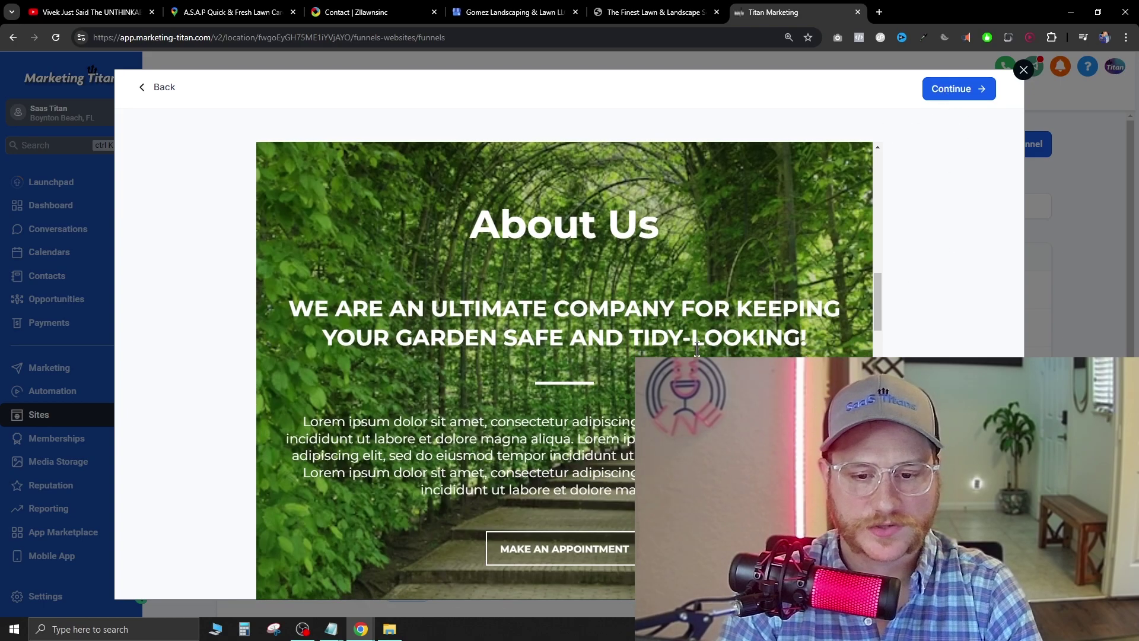
{"action": "scroll", "coordinate": [697, 348], "scroll_direction": "down", "scroll_amount": 1}
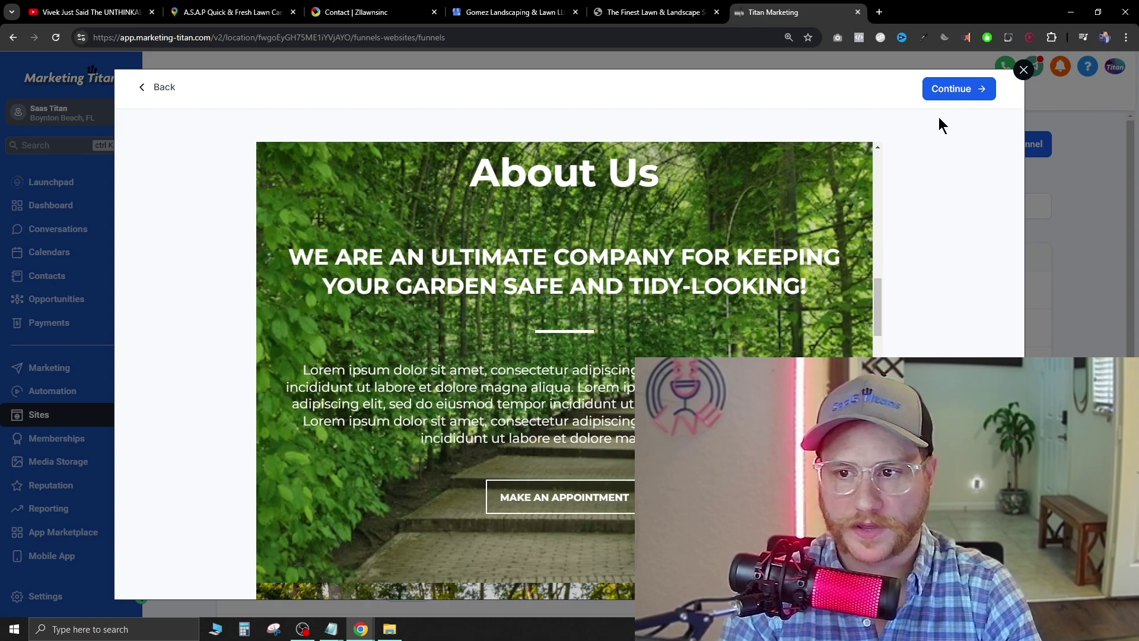
{"action": "left_click", "coordinate": [958, 88]}
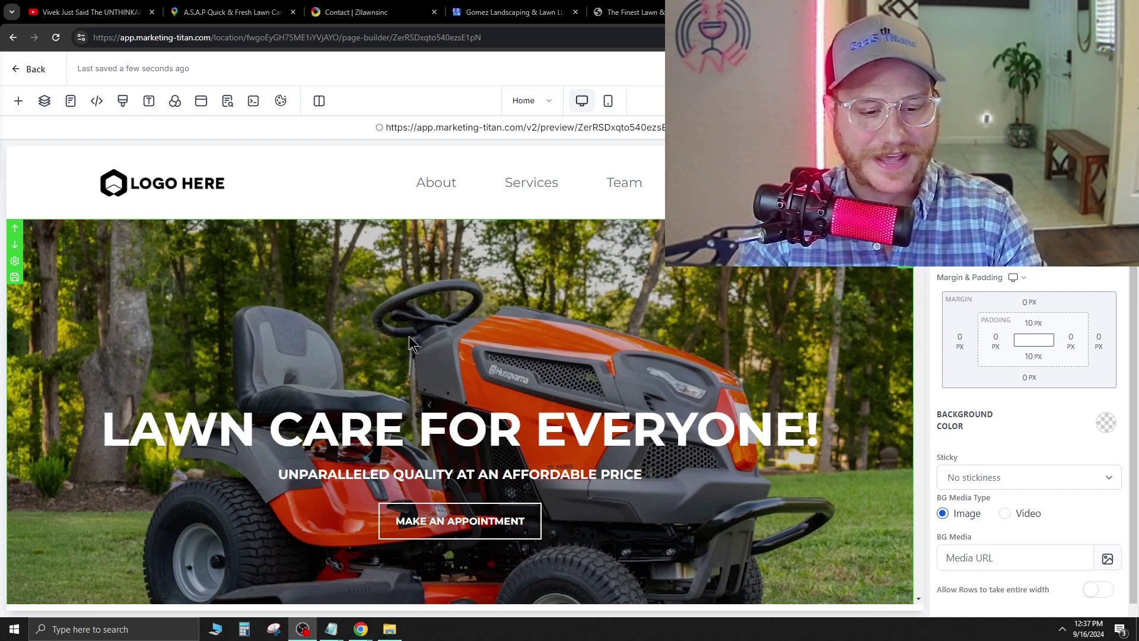
{"action": "scroll", "coordinate": [408, 339], "scroll_direction": "down", "scroll_amount": 1}
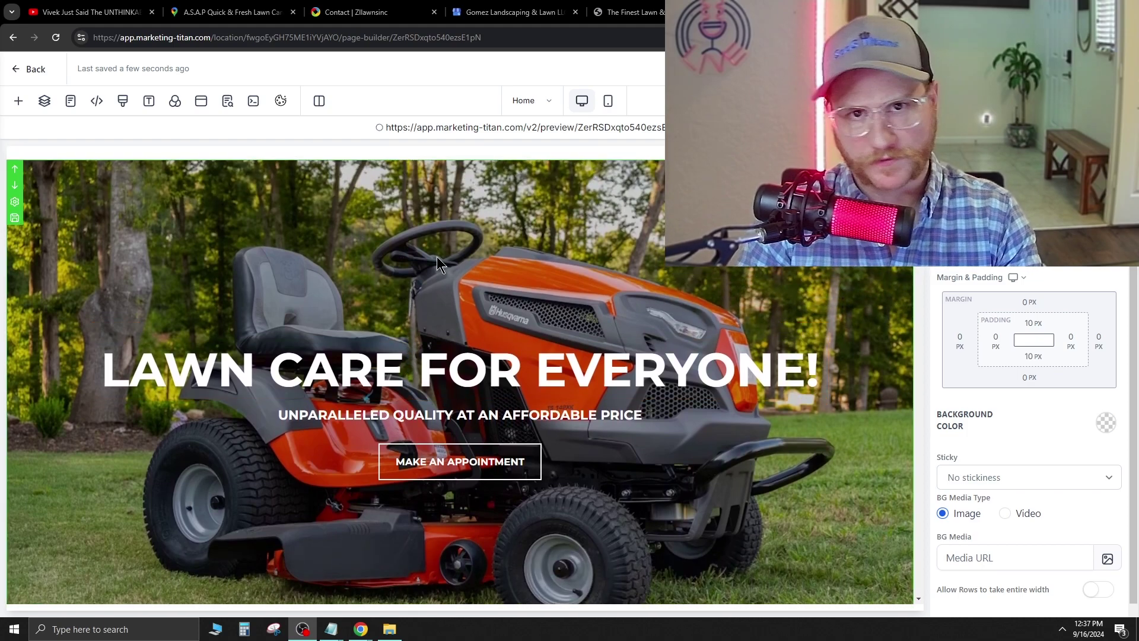
{"action": "scroll", "coordinate": [308, 283], "scroll_direction": "up", "scroll_amount": 1}
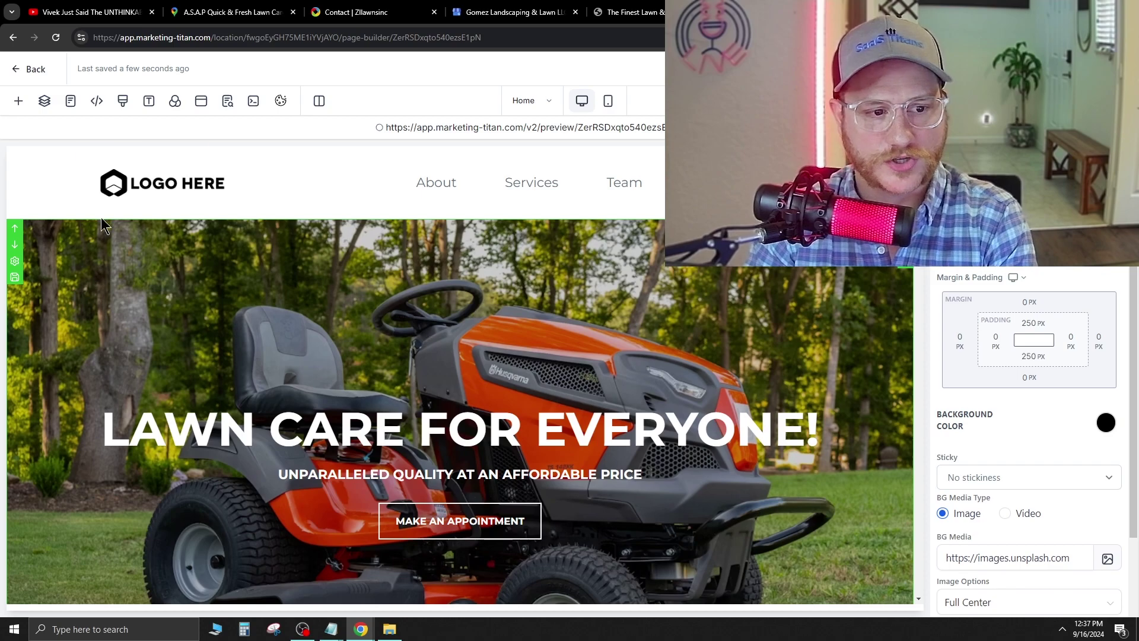
Select the header's LOGO HERE image and scroll its settings to Image Options
{"action": "left_click", "coordinate": [82, 186]}
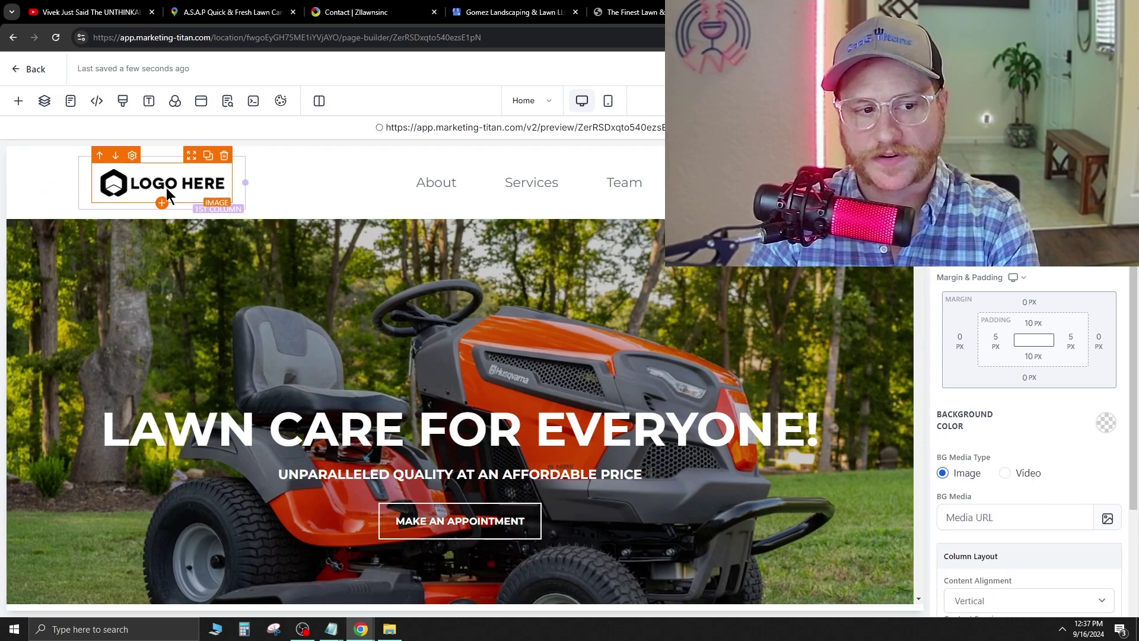
{"action": "left_click", "coordinate": [126, 188]}
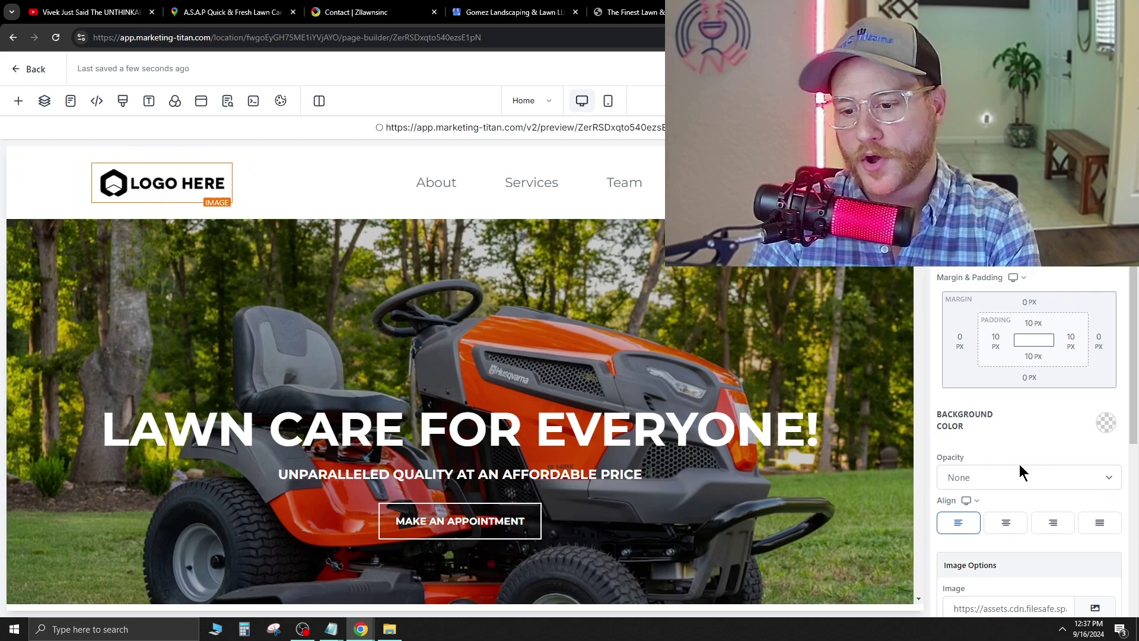
{"action": "scroll", "coordinate": [1074, 429], "scroll_direction": "down", "scroll_amount": 5}
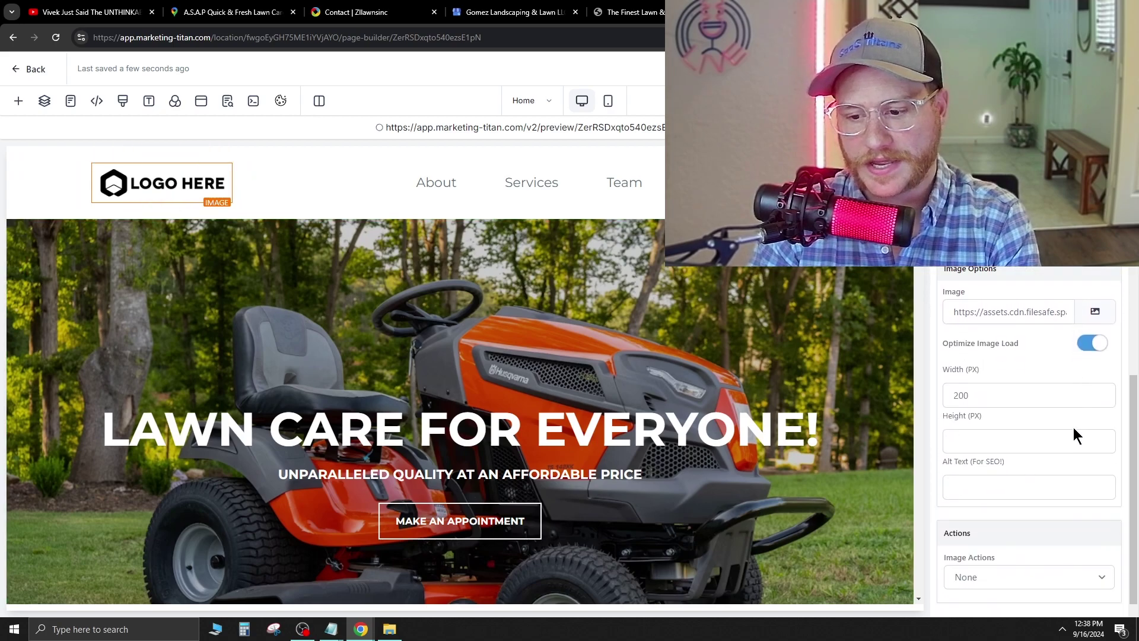
{"action": "double_click", "coordinate": [948, 290]}
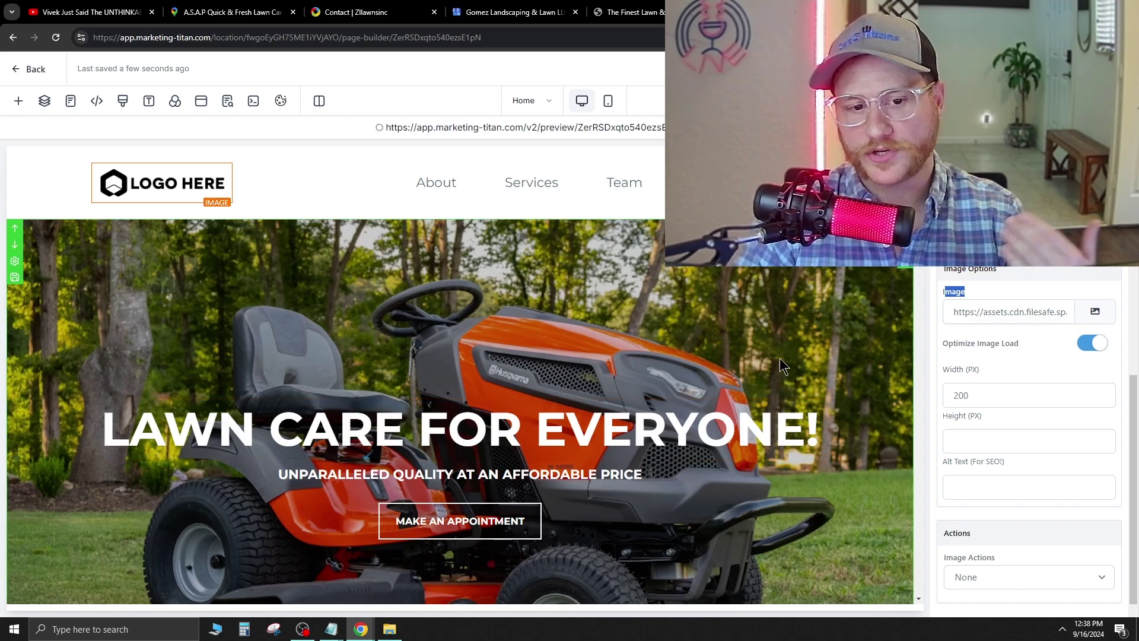
Make the Make an Appointment button's background colour green
{"action": "scroll", "coordinate": [488, 279], "scroll_direction": "down", "scroll_amount": 3}
{"action": "left_click", "coordinate": [466, 353]}
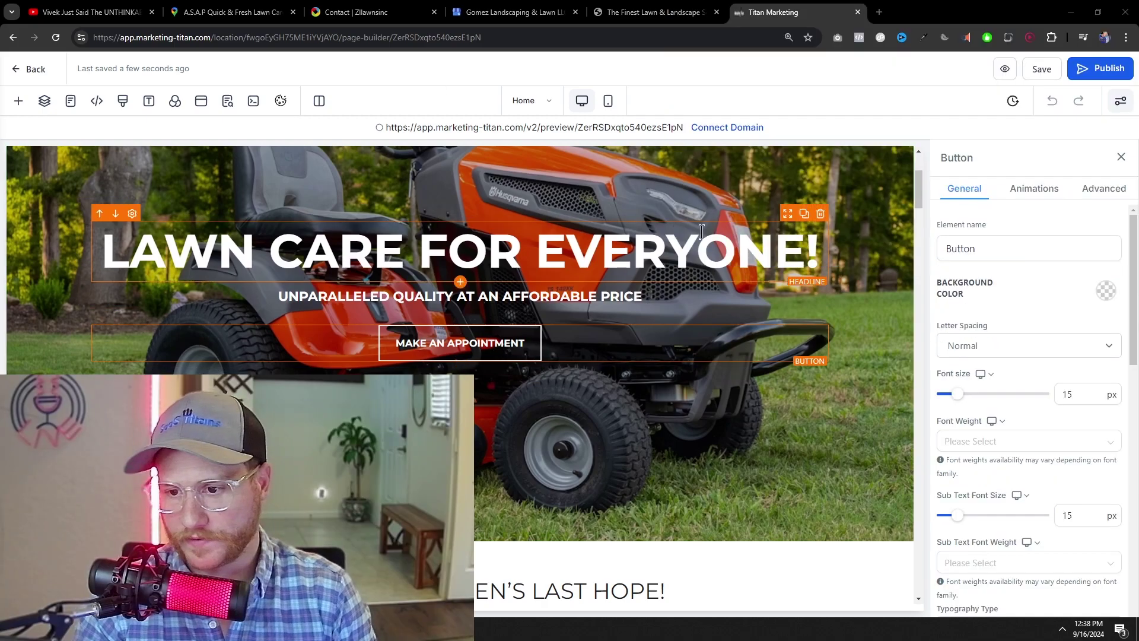
{"action": "left_click", "coordinate": [1106, 290]}
{"action": "left_click", "coordinate": [943, 326]}
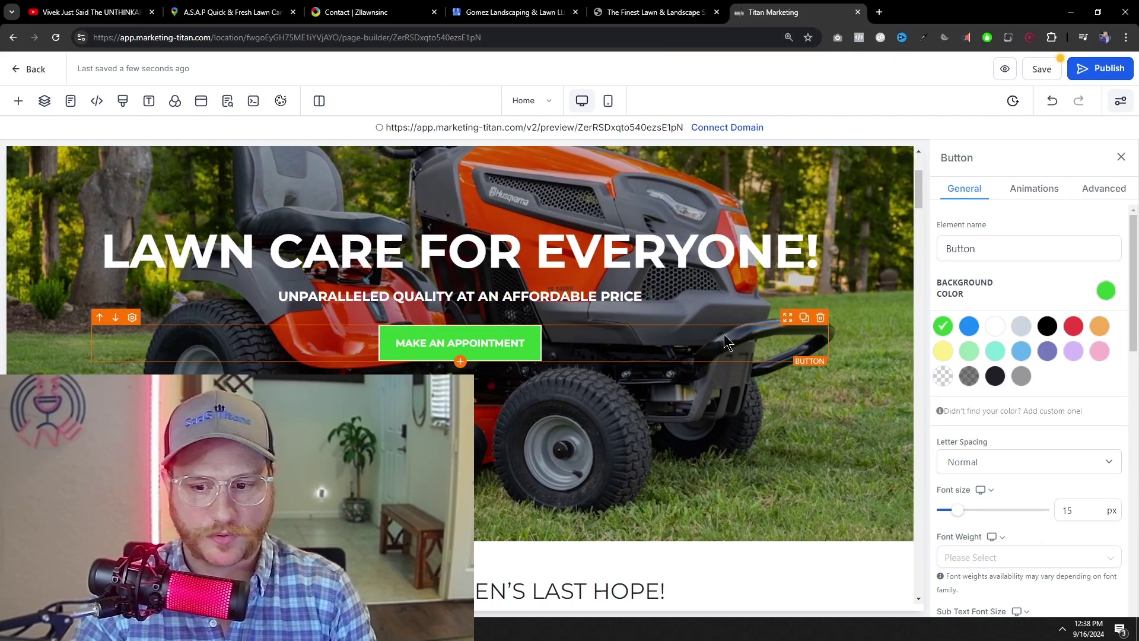
Enlarge the UNPARALLELED QUALITY AT AN AFFORDABLE PRICE sub headline to 30 px
{"action": "left_click", "coordinate": [661, 330]}
{"action": "left_click", "coordinate": [647, 315]}
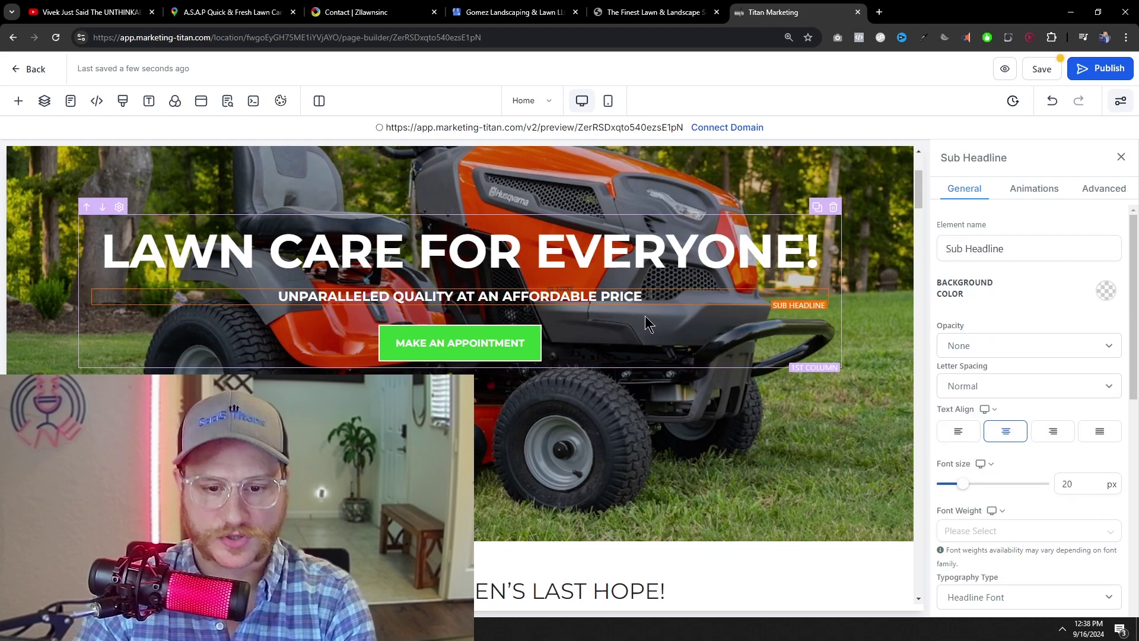
{"action": "left_click", "coordinate": [712, 350]}
{"action": "scroll", "coordinate": [778, 467], "scroll_direction": "up", "scroll_amount": 3}
{"action": "scroll", "coordinate": [745, 397], "scroll_direction": "down", "scroll_amount": 2}
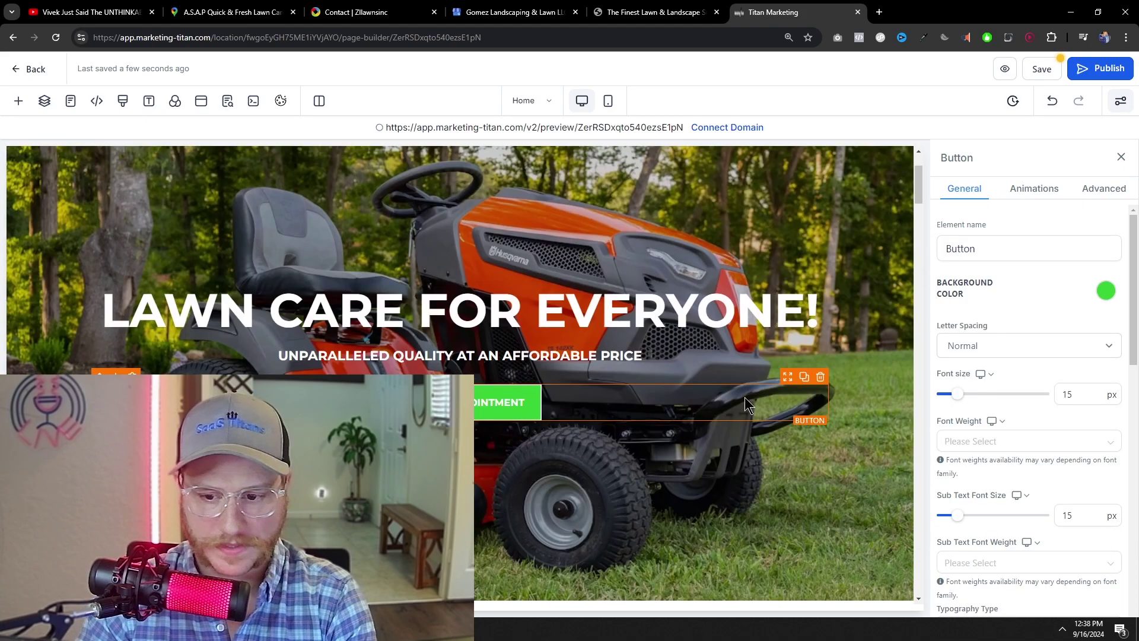
{"action": "left_click", "coordinate": [682, 356]}
{"action": "scroll", "coordinate": [1054, 365], "scroll_direction": "down", "scroll_amount": 1}
{"action": "mouse_move", "coordinate": [962, 425]}
{"action": "mouse_move", "coordinate": [962, 427]}
{"action": "left_mouse_down"}
{"action": "mouse_move", "coordinate": [987, 425]}
{"action": "mouse_move", "coordinate": [971, 428]}
{"action": "left_mouse_up"}
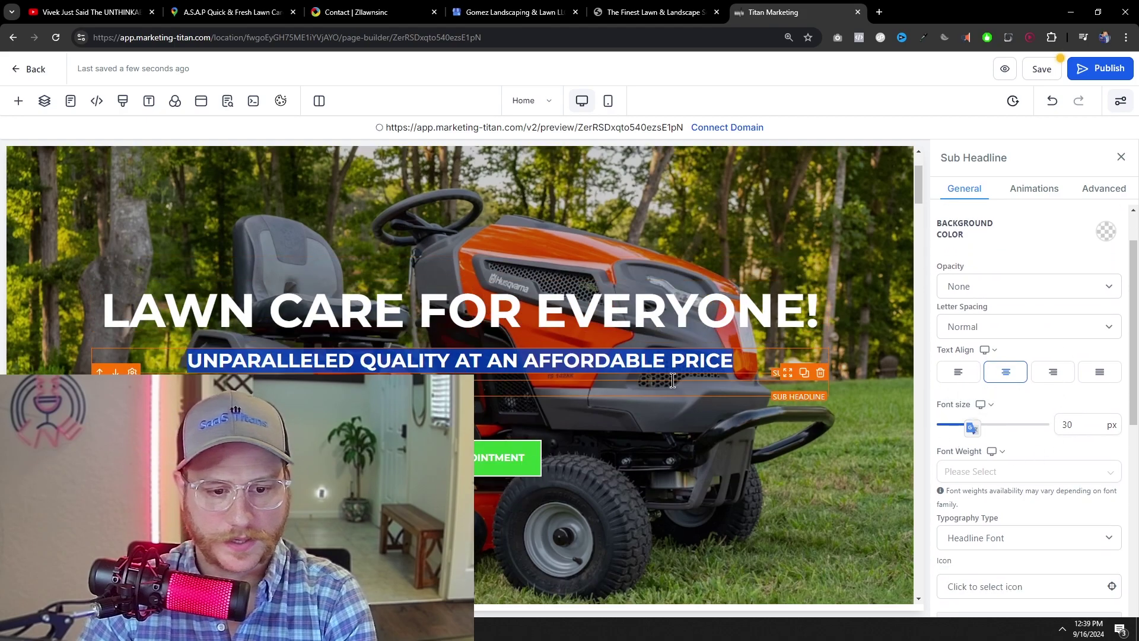
Give the Make an Appointment button an infinite-loop Bounce animation
{"action": "left_click", "coordinate": [653, 458]}
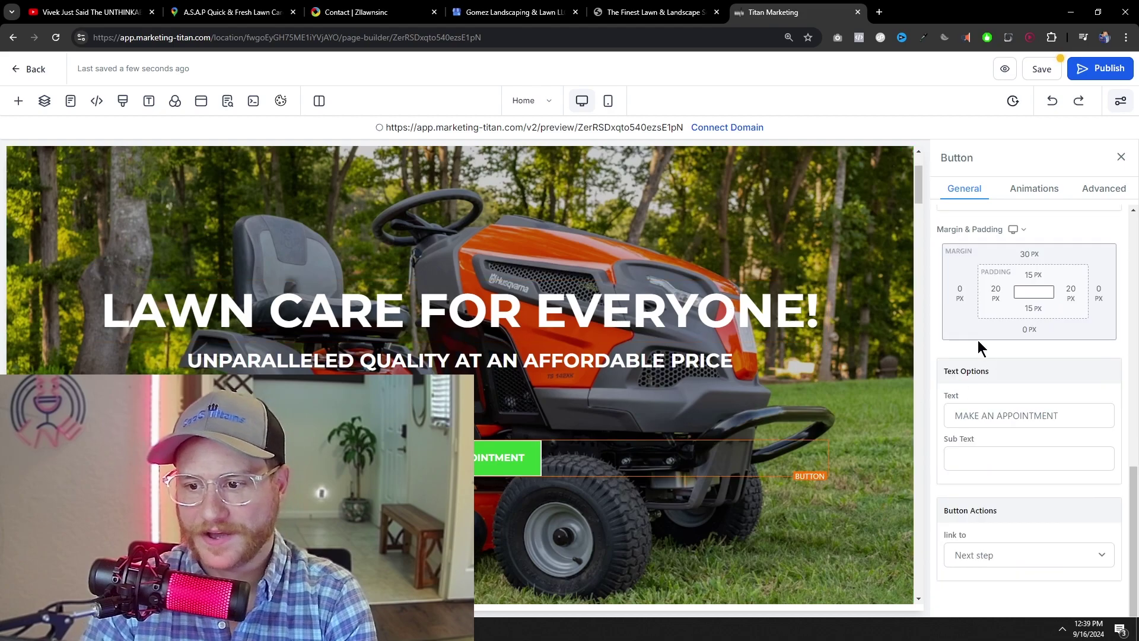
{"action": "left_click", "coordinate": [1035, 192]}
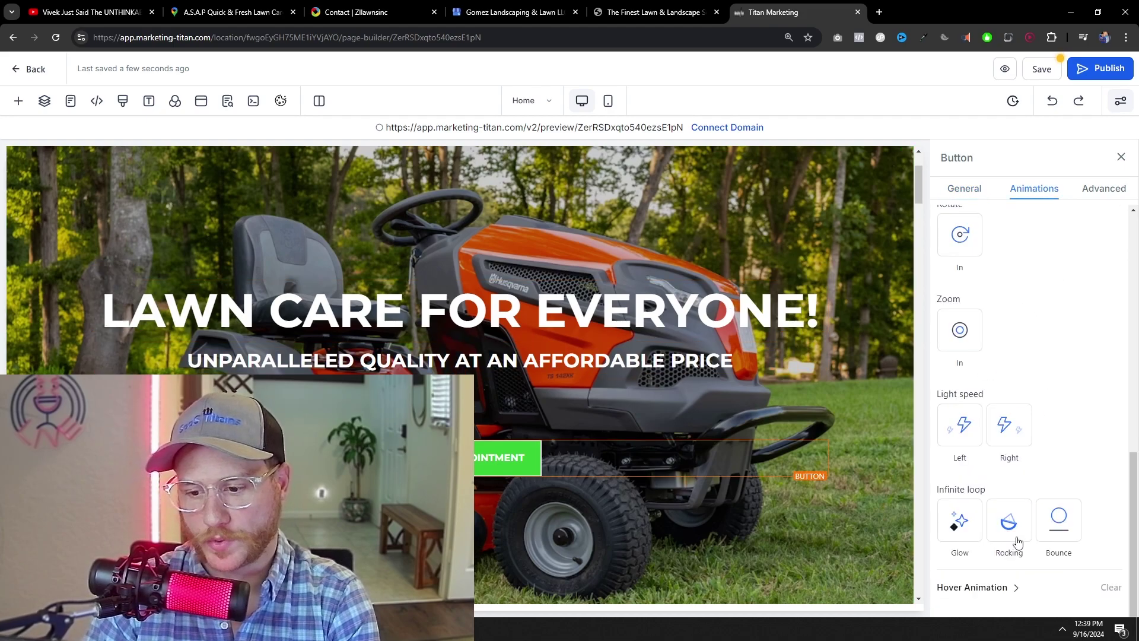
{"action": "left_click", "coordinate": [1015, 530]}
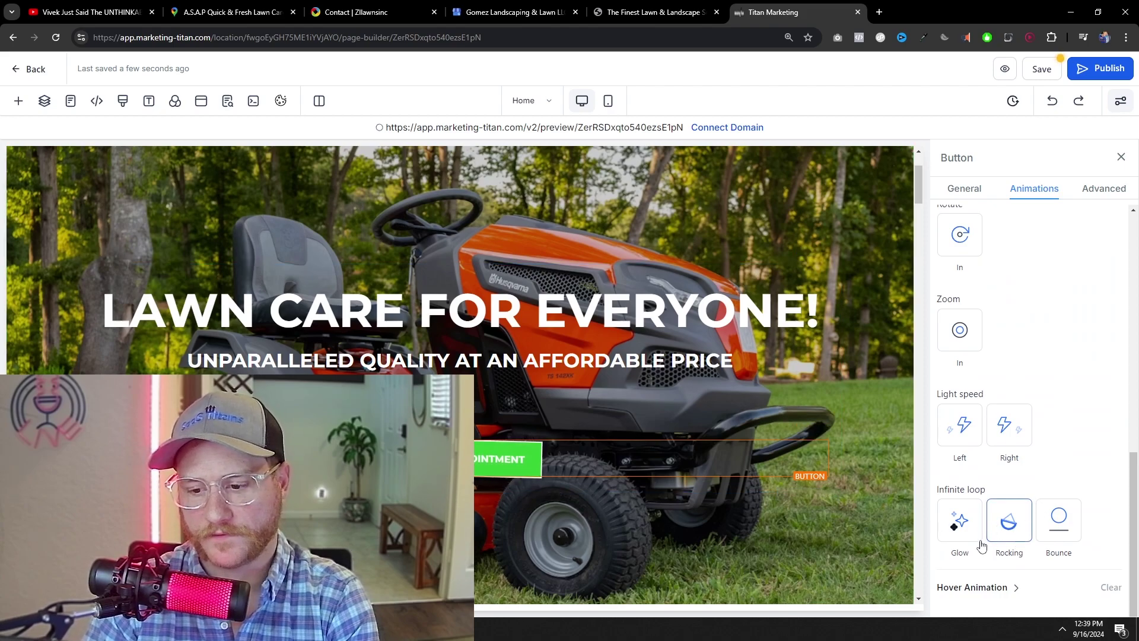
{"action": "left_click", "coordinate": [956, 527]}
{"action": "left_click", "coordinate": [1040, 534]}
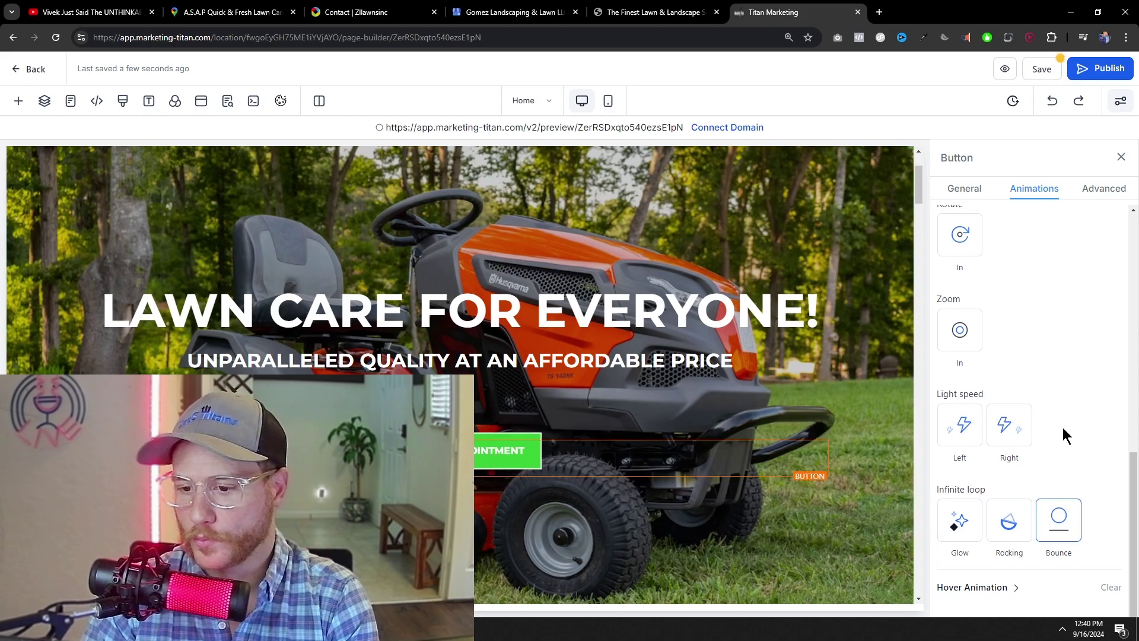
Set the button's border width to 3px in its Advanced settings
{"action": "left_click", "coordinate": [1105, 190]}
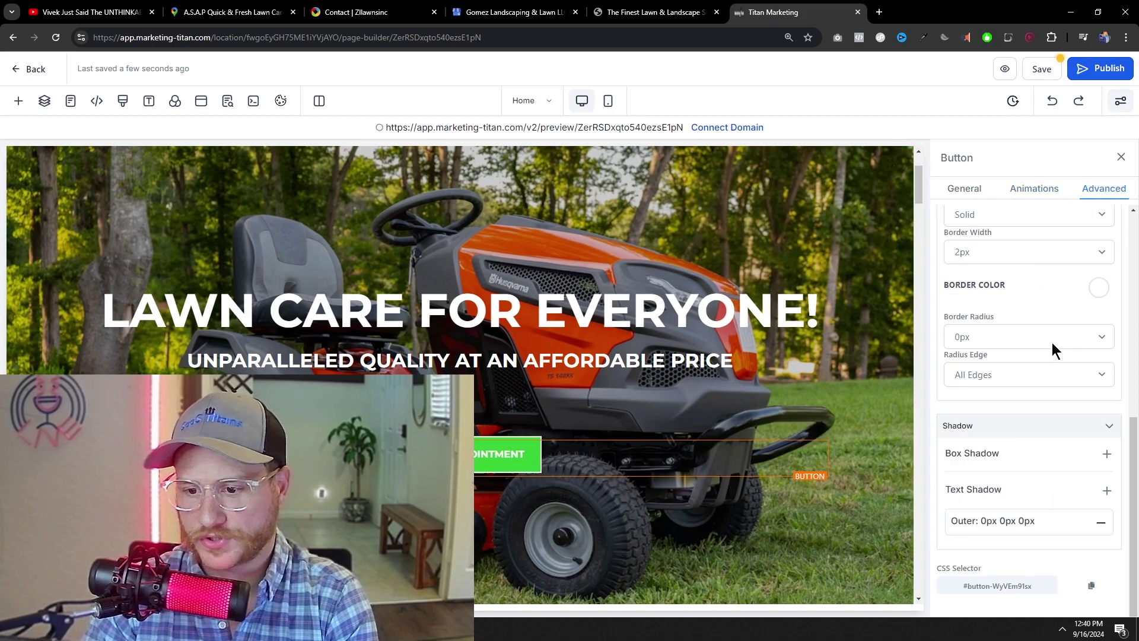
{"action": "scroll", "coordinate": [1031, 303], "scroll_direction": "up", "scroll_amount": 1}
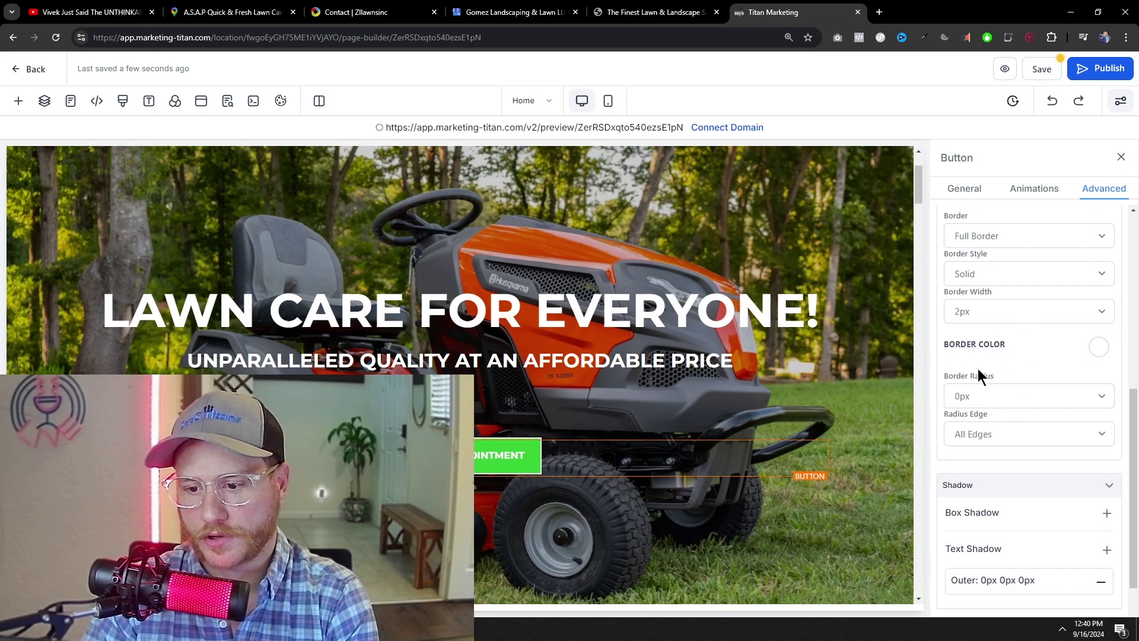
{"action": "scroll", "coordinate": [820, 464], "scroll_direction": "up", "scroll_amount": 2}
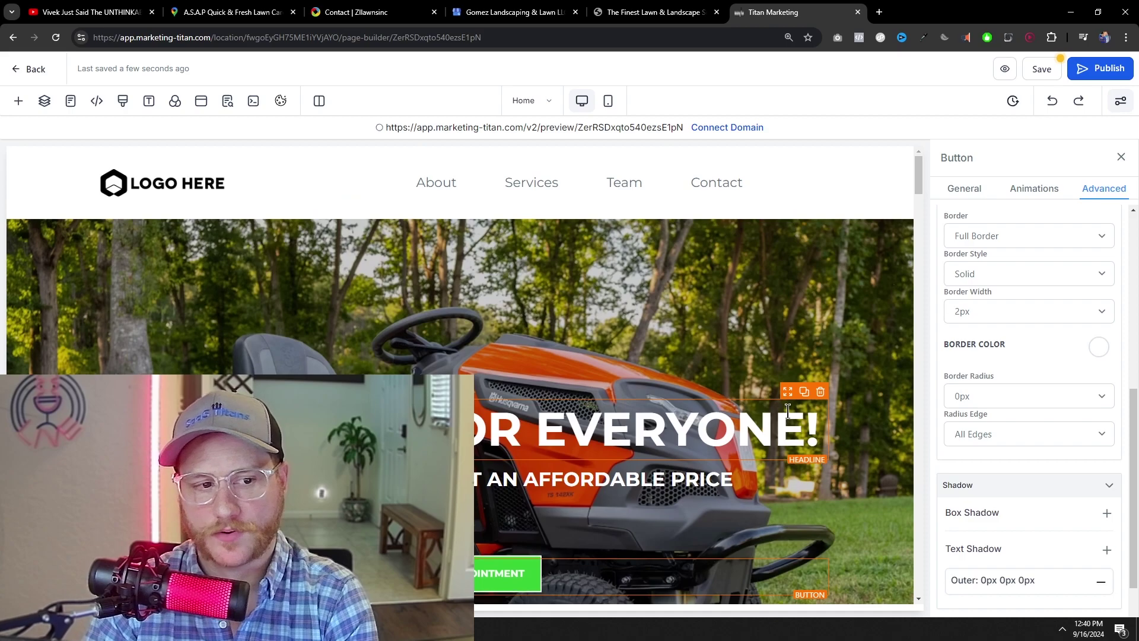
{"action": "scroll", "coordinate": [757, 449], "scroll_direction": "down", "scroll_amount": 3}
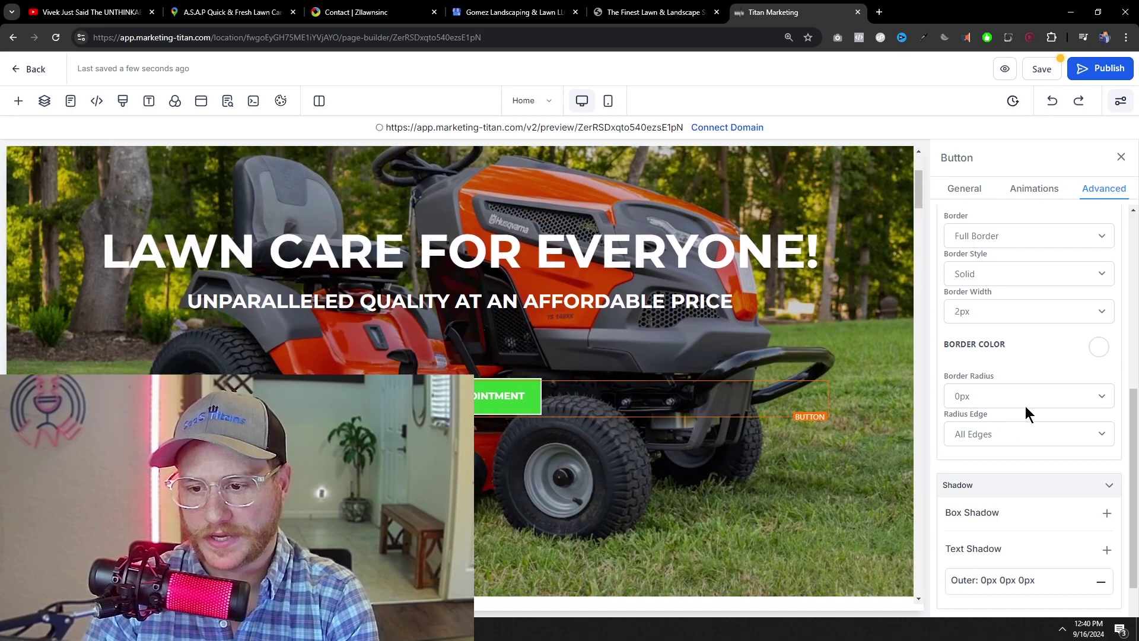
{"action": "scroll", "coordinate": [1025, 405], "scroll_direction": "up", "scroll_amount": 1}
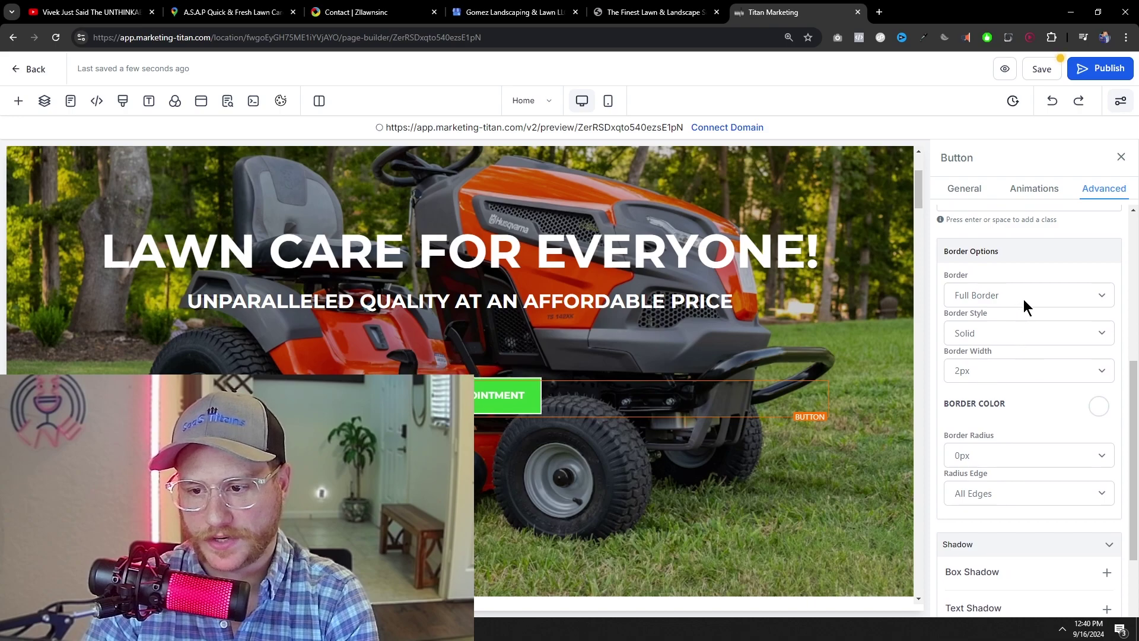
{"action": "left_click", "coordinate": [1008, 370]}
{"action": "left_click", "coordinate": [981, 441]}
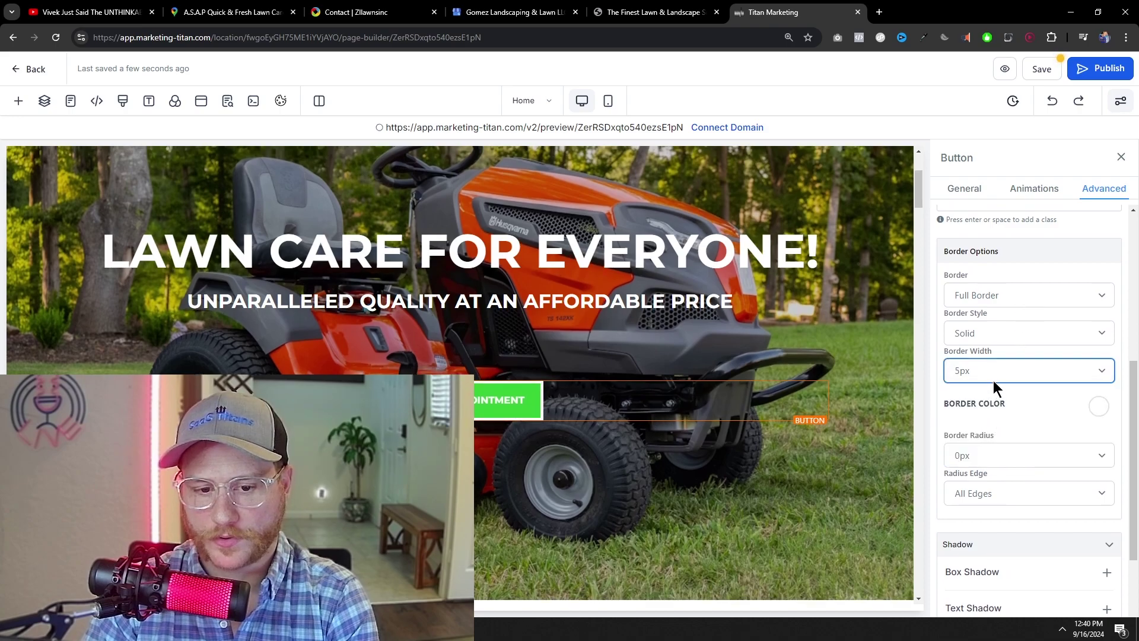
{"action": "left_click", "coordinate": [993, 378]}
{"action": "left_click", "coordinate": [975, 419]}
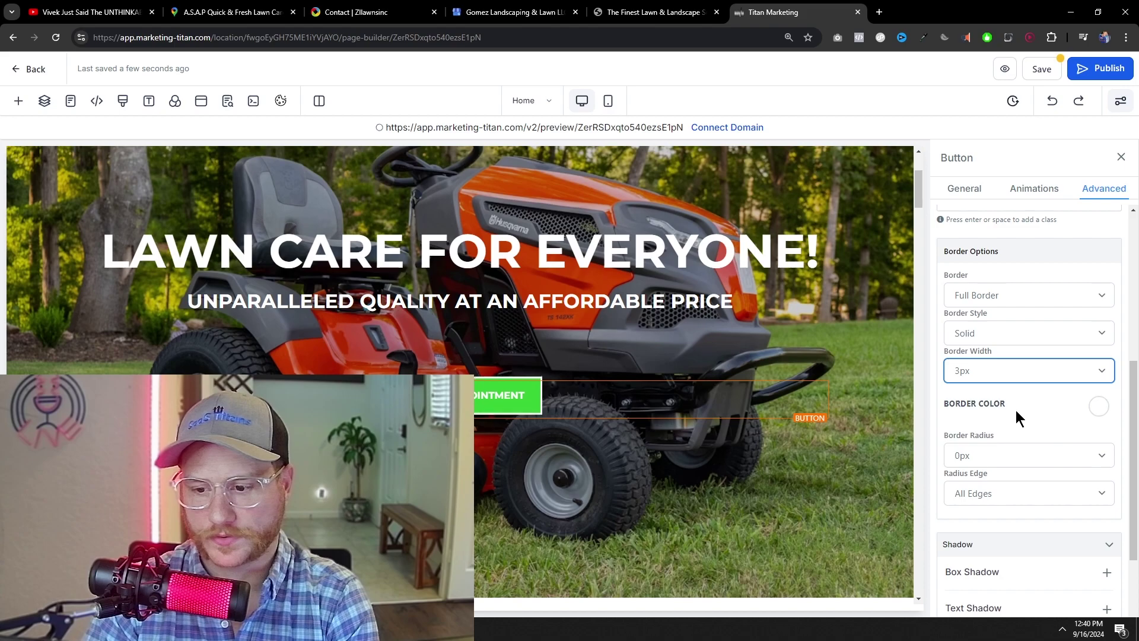
{"action": "left_click", "coordinate": [979, 199]}
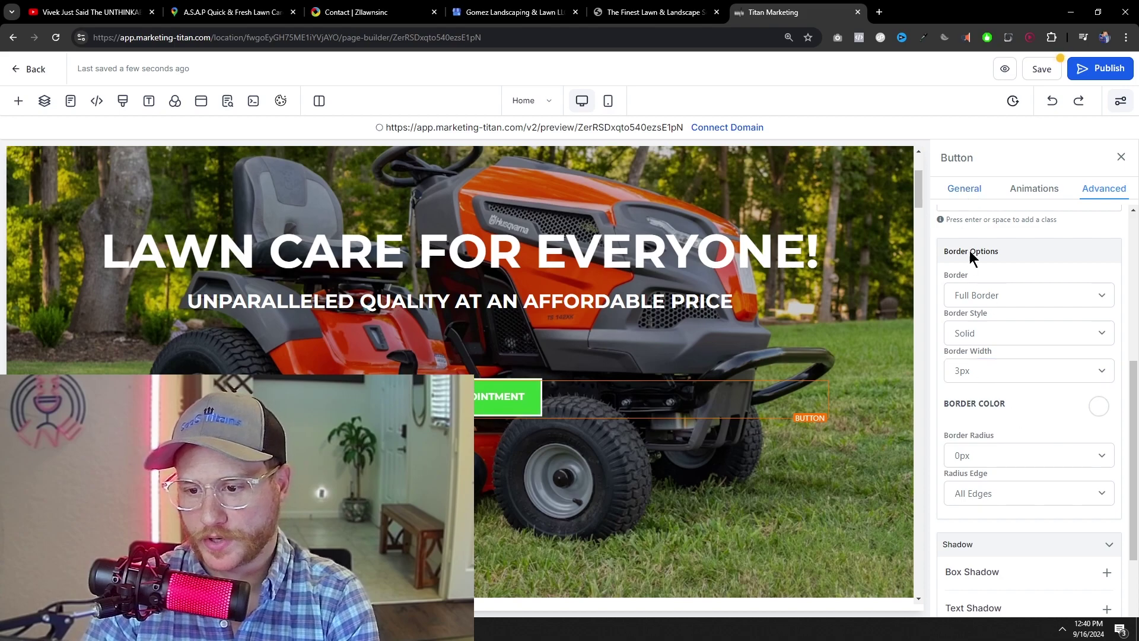
{"action": "left_click", "coordinate": [964, 188]}
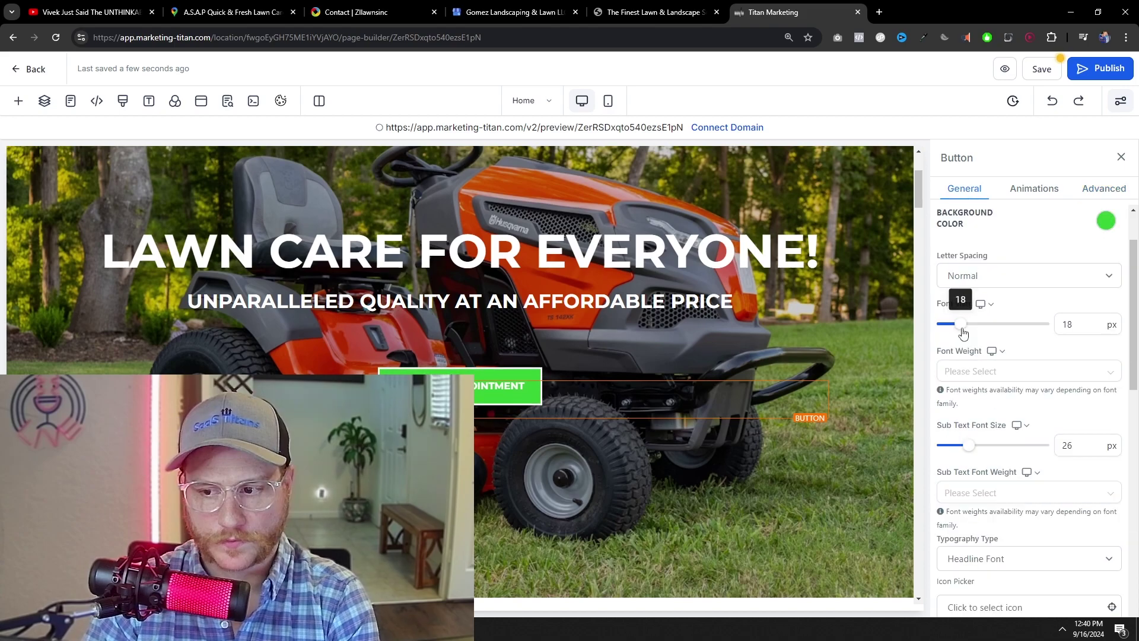
{"action": "left_click", "coordinate": [795, 495]}
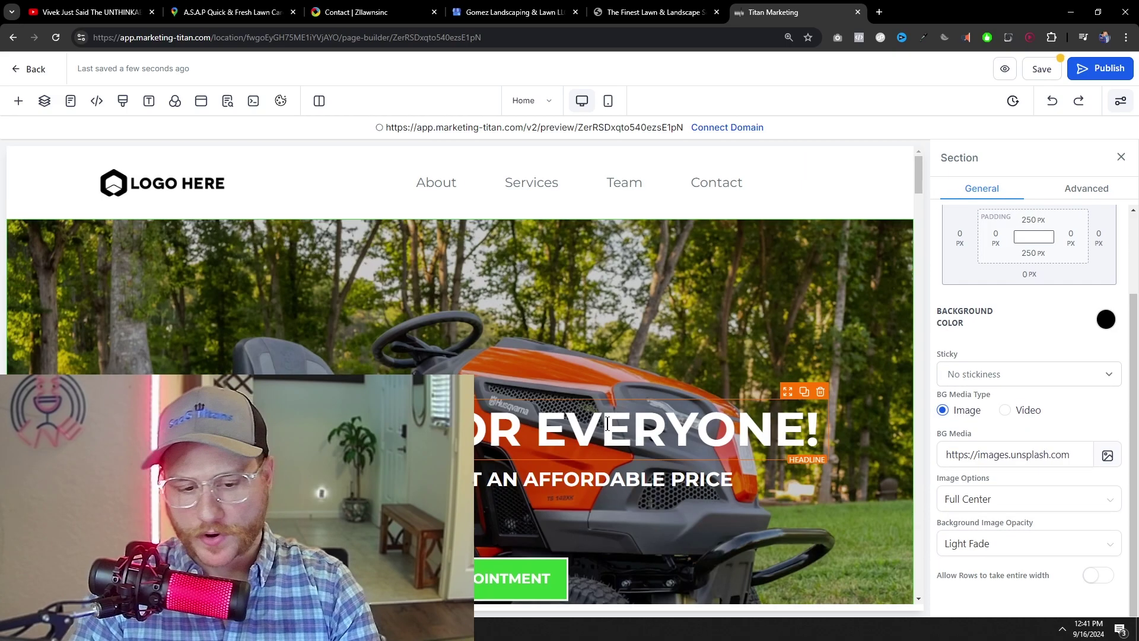
Generate AI copy for the Customer-Oriented Service description from 'customer satisfaction ad copy for lawn care'
{"action": "scroll", "coordinate": [619, 357], "scroll_direction": "down", "scroll_amount": 10}
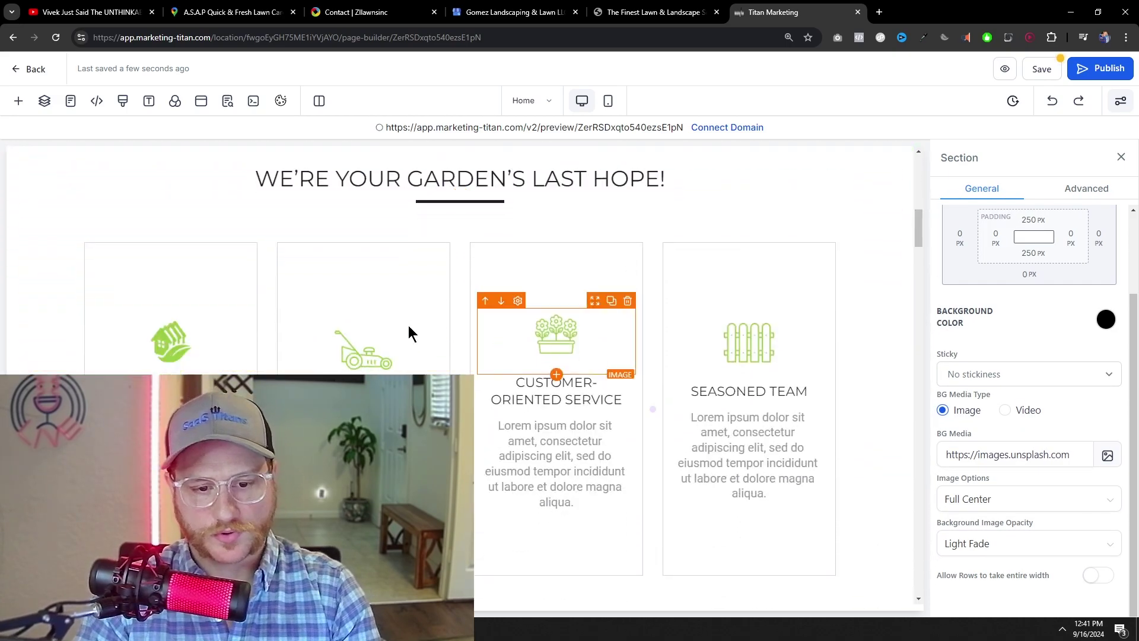
{"action": "scroll", "coordinate": [363, 380], "scroll_direction": "down", "scroll_amount": 1}
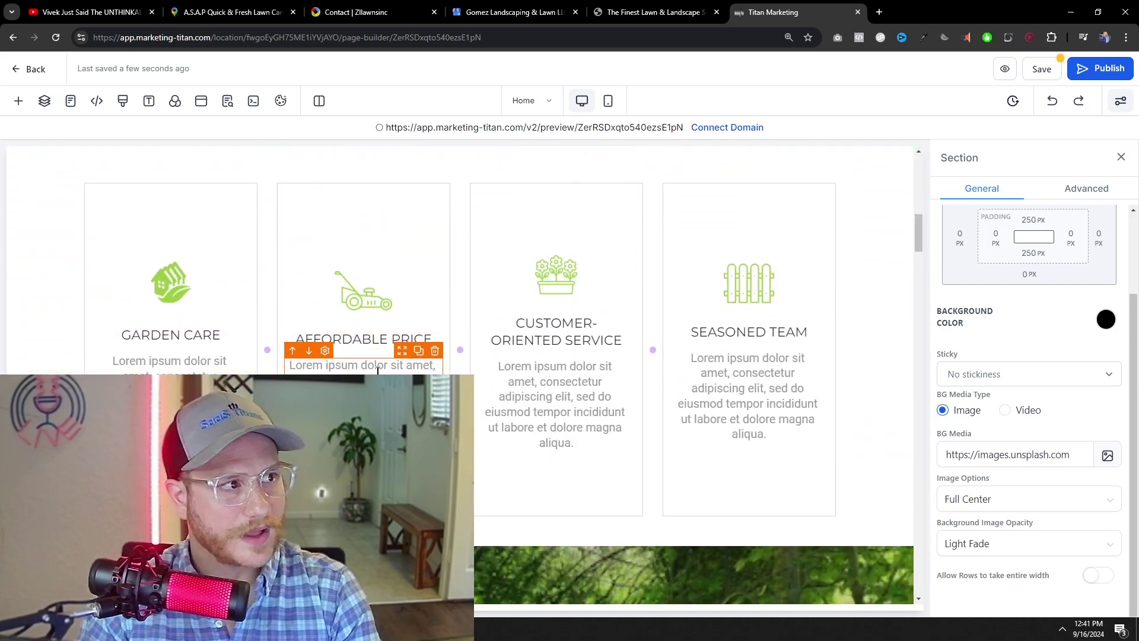
{"action": "left_click_drag", "start_coordinate": [495, 368], "coordinate": [574, 444]}
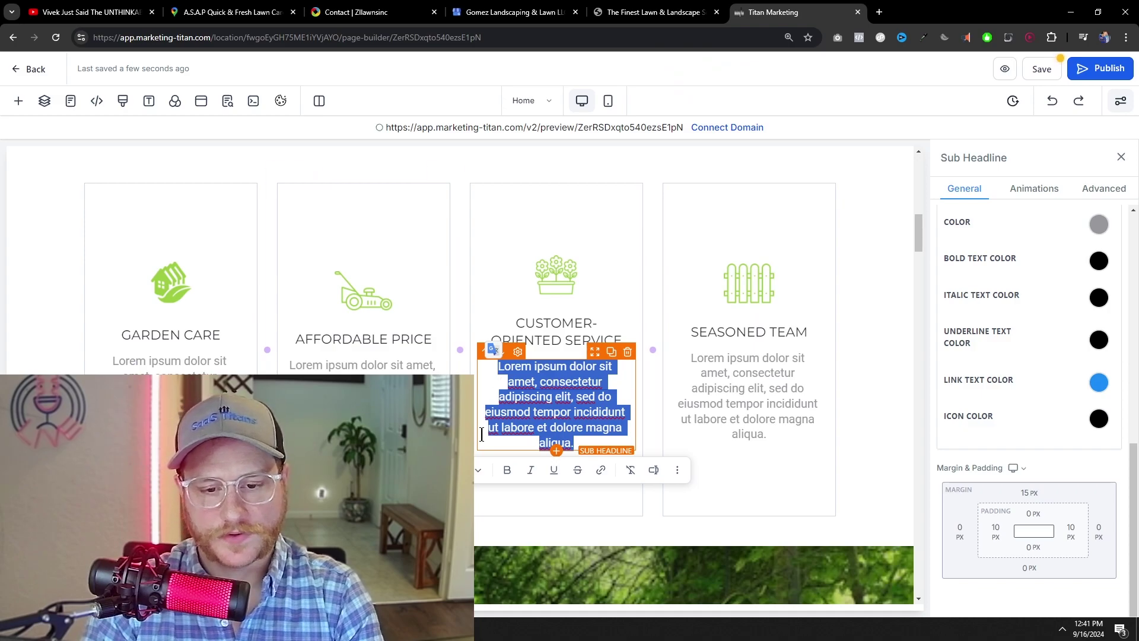
{"action": "left_click", "coordinate": [493, 350]}
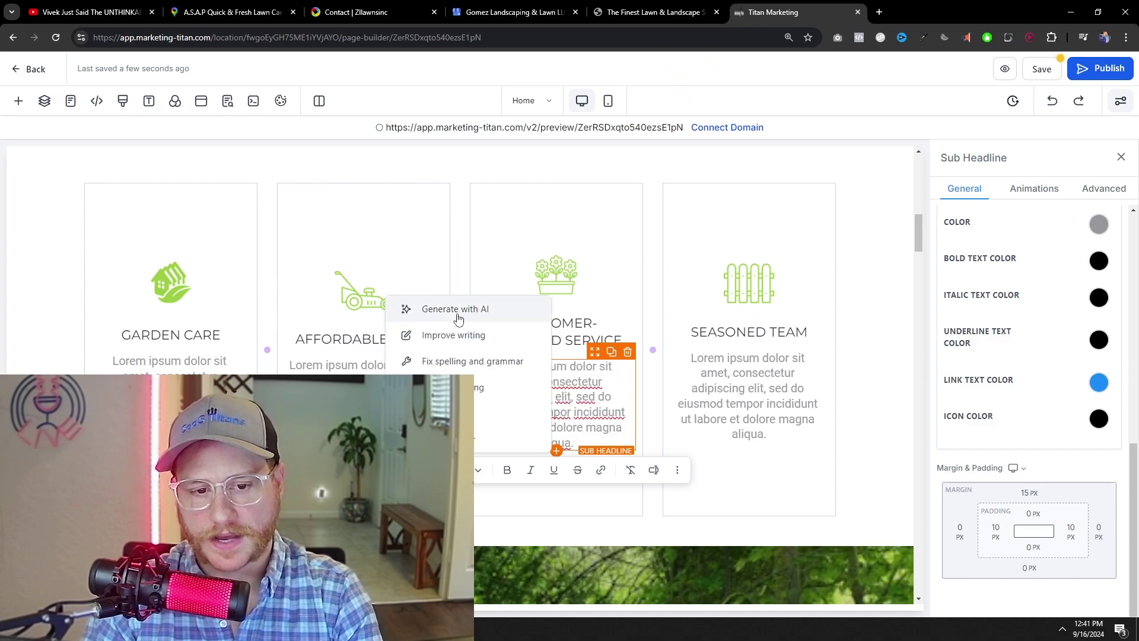
{"action": "left_click", "coordinate": [456, 310]}
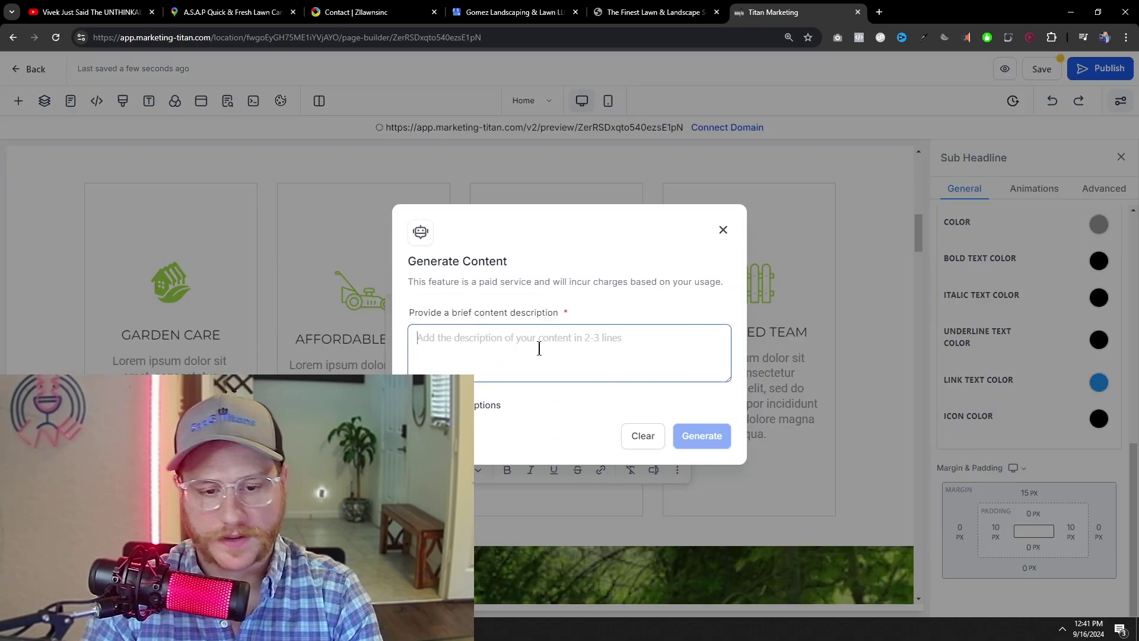
{"action": "type", "text": "customer sa"}
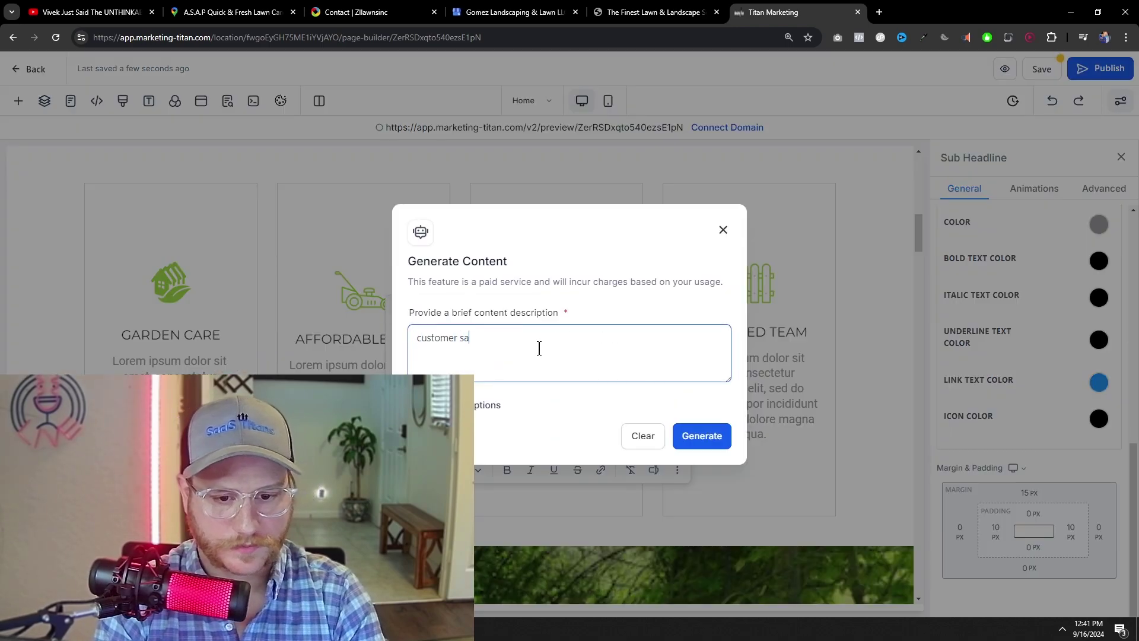
{"action": "type", "text": "tisfaction ad "}
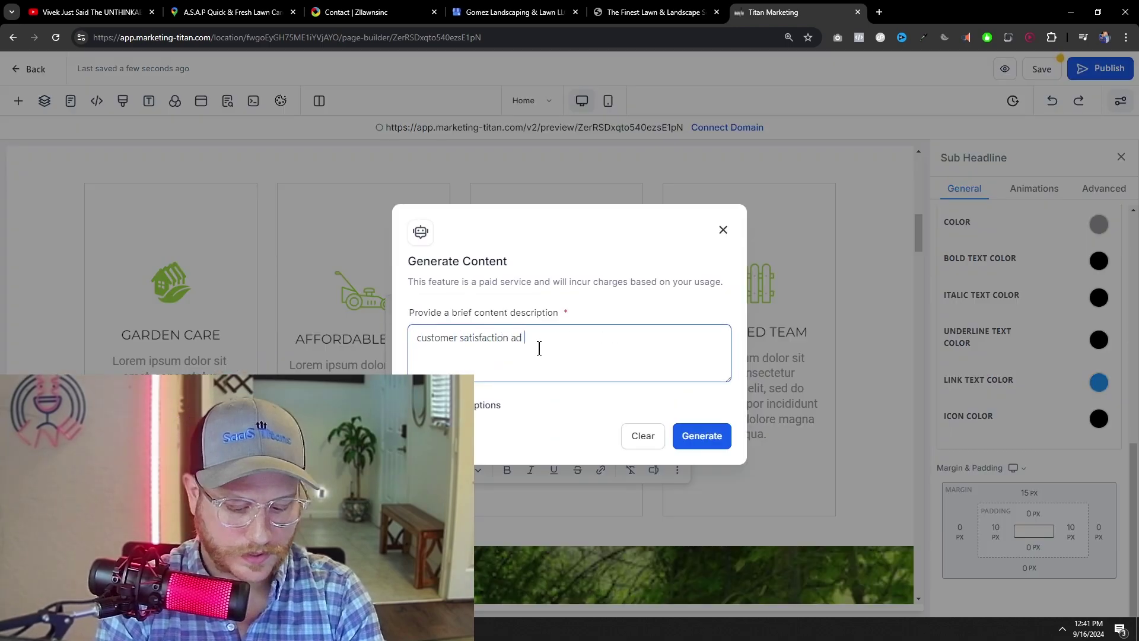
{"action": "type", "text": "copy for lawn care"}
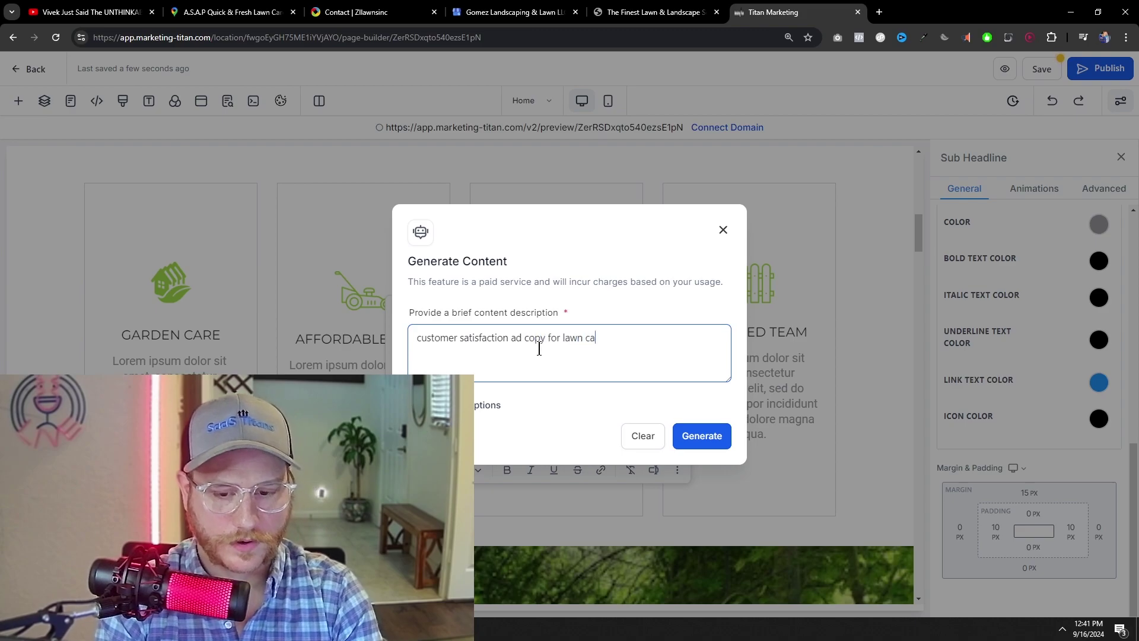
{"action": "left_click", "coordinate": [712, 437]}
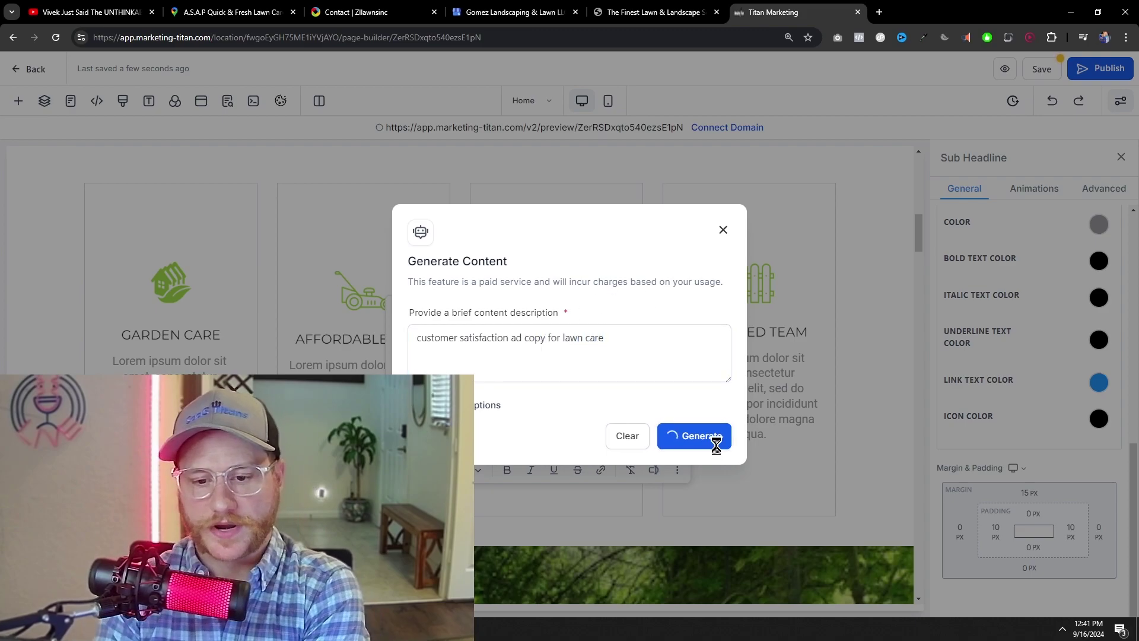
Insert AI variation 2, 'Unleash Lawn Perfection – Where Every Blade Counts and Every Customer Smiles!'
{"action": "scroll", "coordinate": [241, 351], "scroll_direction": "down", "scroll_amount": 4}
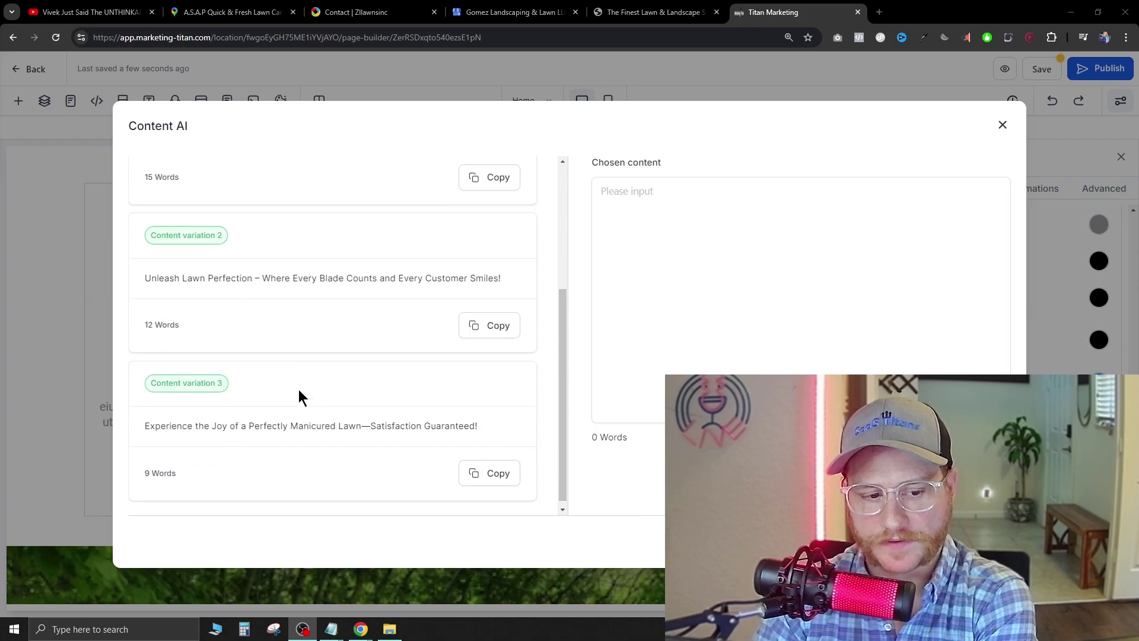
{"action": "scroll", "coordinate": [236, 340], "scroll_direction": "up", "scroll_amount": 4}
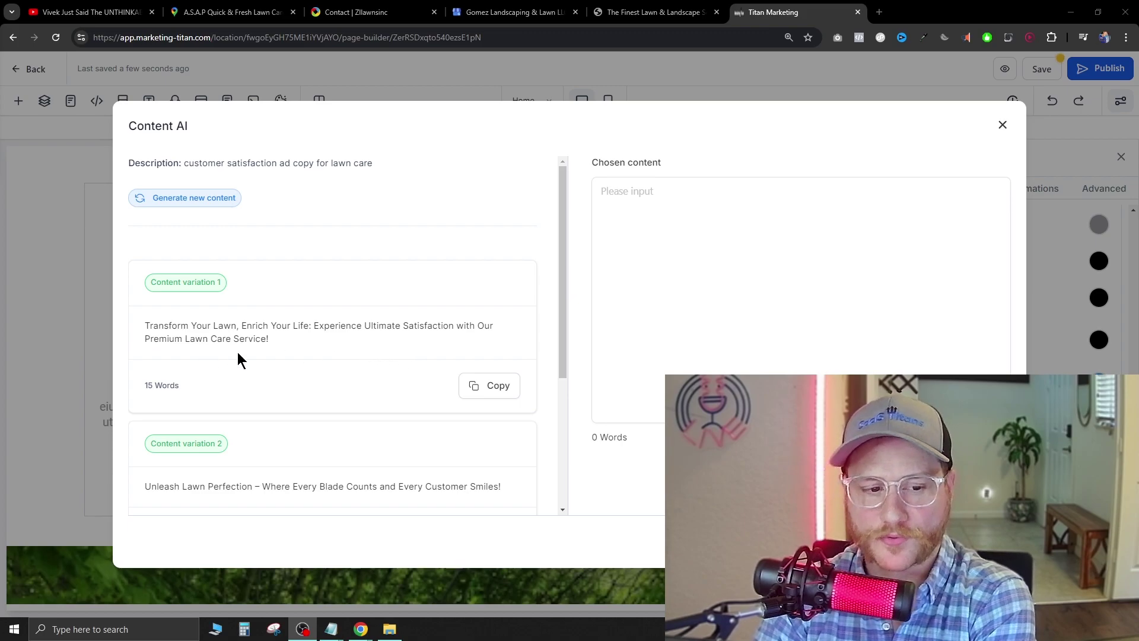
{"action": "scroll", "coordinate": [270, 350], "scroll_direction": "down", "scroll_amount": 3}
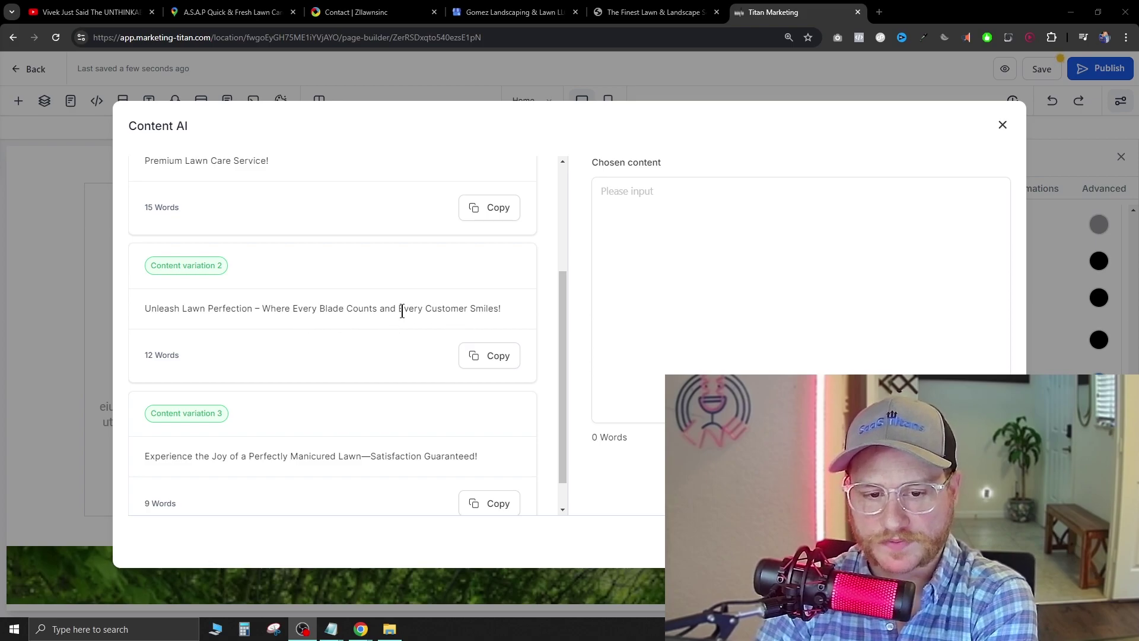
{"action": "left_click", "coordinate": [495, 359]}
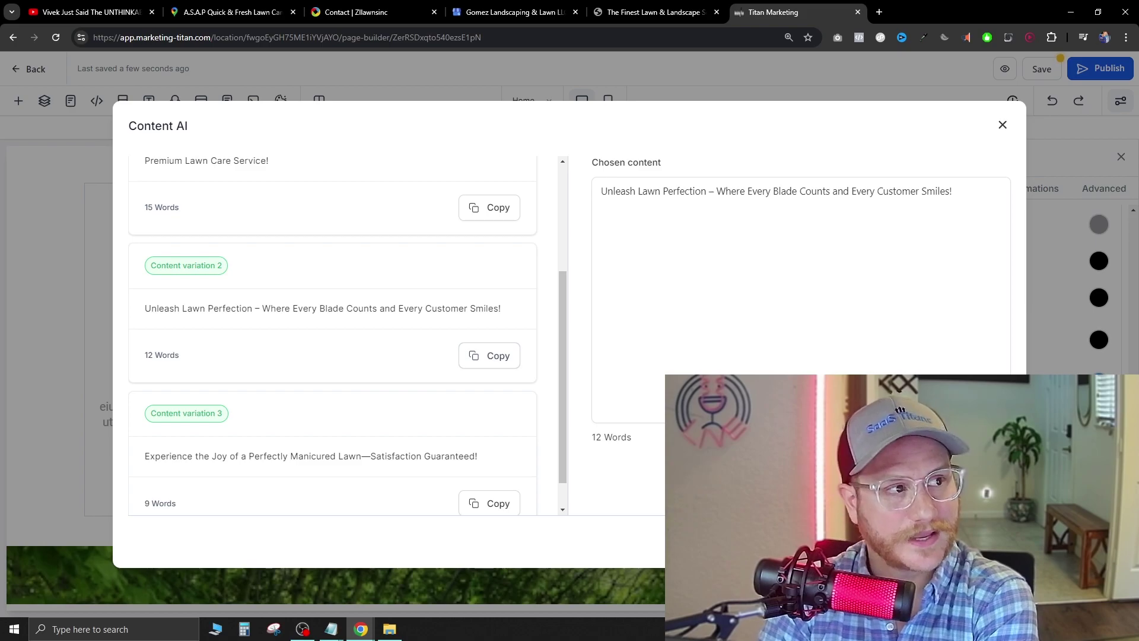
{"action": "left_click", "coordinate": [979, 541]}
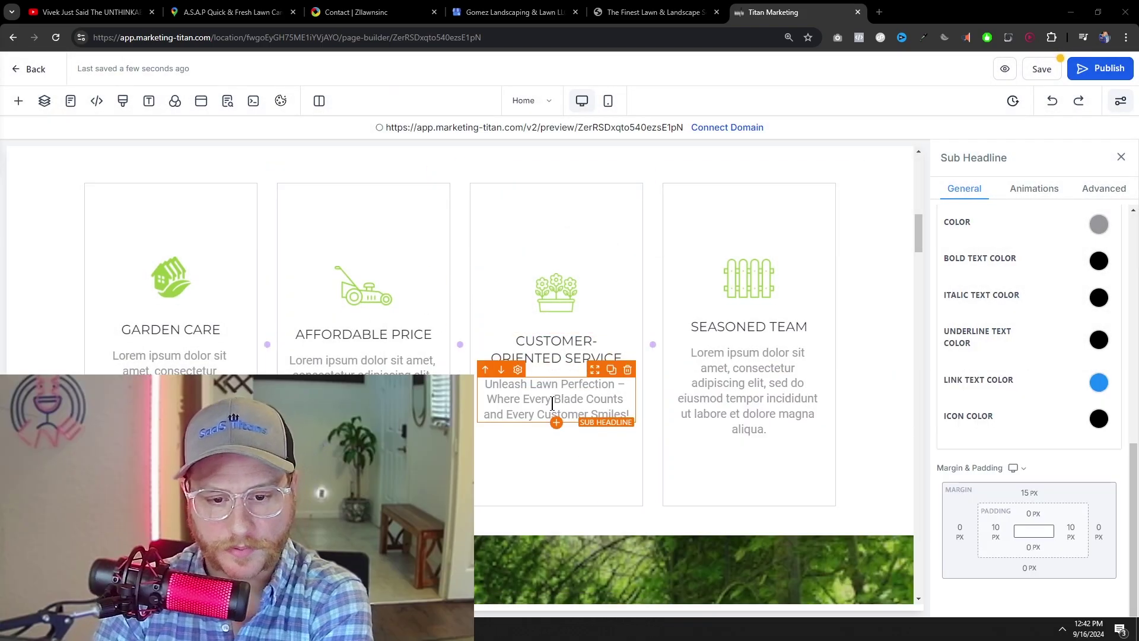
{"action": "left_click", "coordinate": [617, 314]}
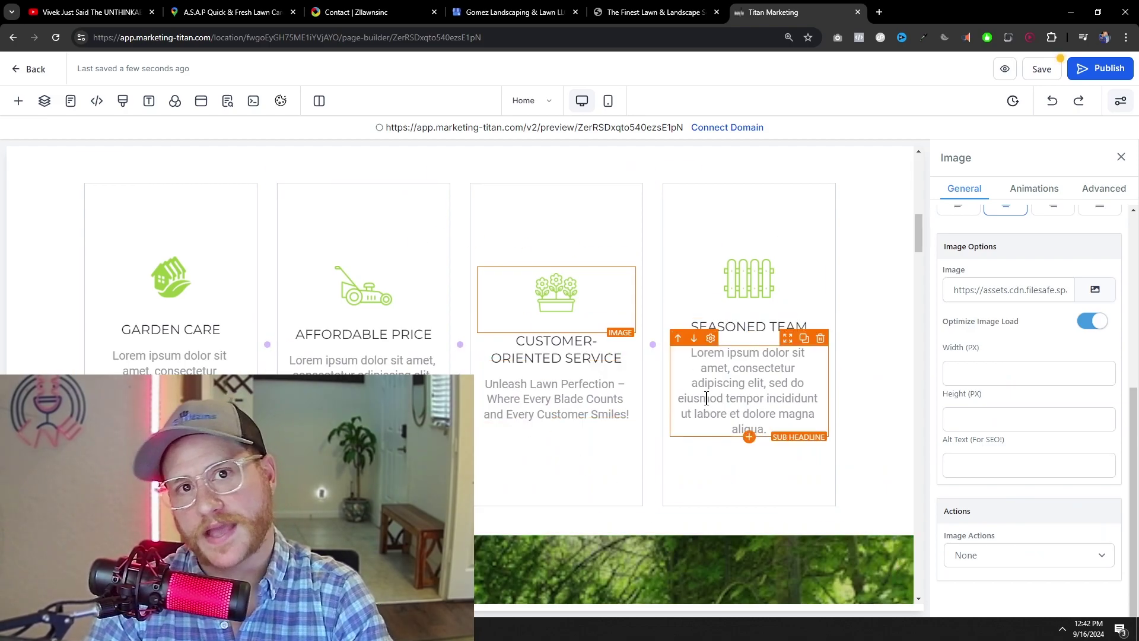
{"action": "scroll", "coordinate": [577, 386], "scroll_direction": "down", "scroll_amount": 6}
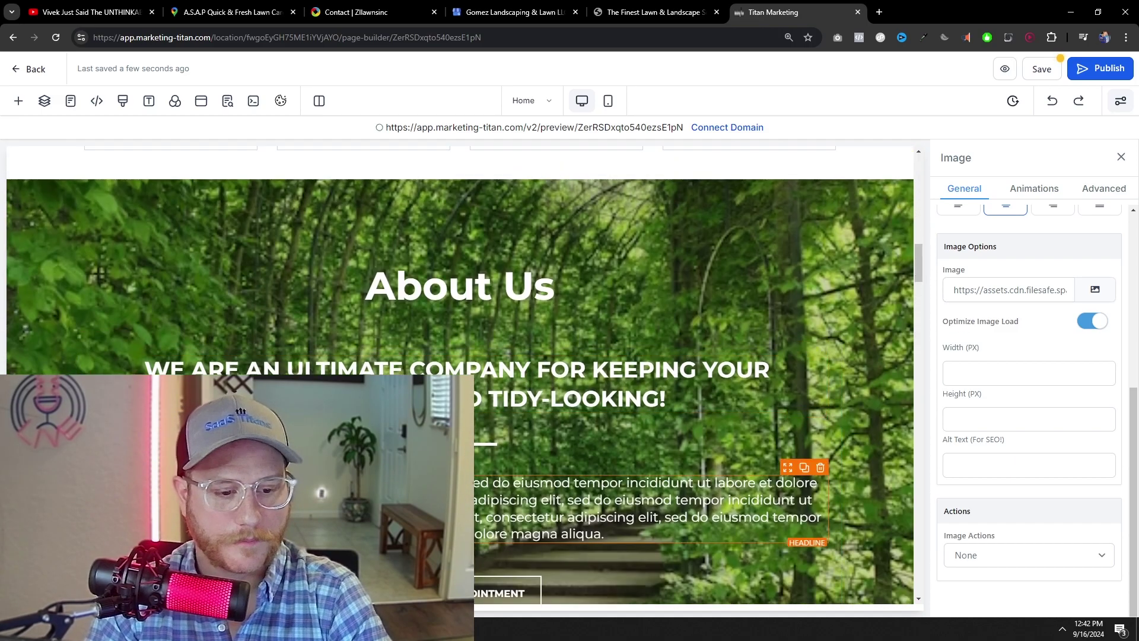
{"action": "left_click", "coordinate": [594, 496]}
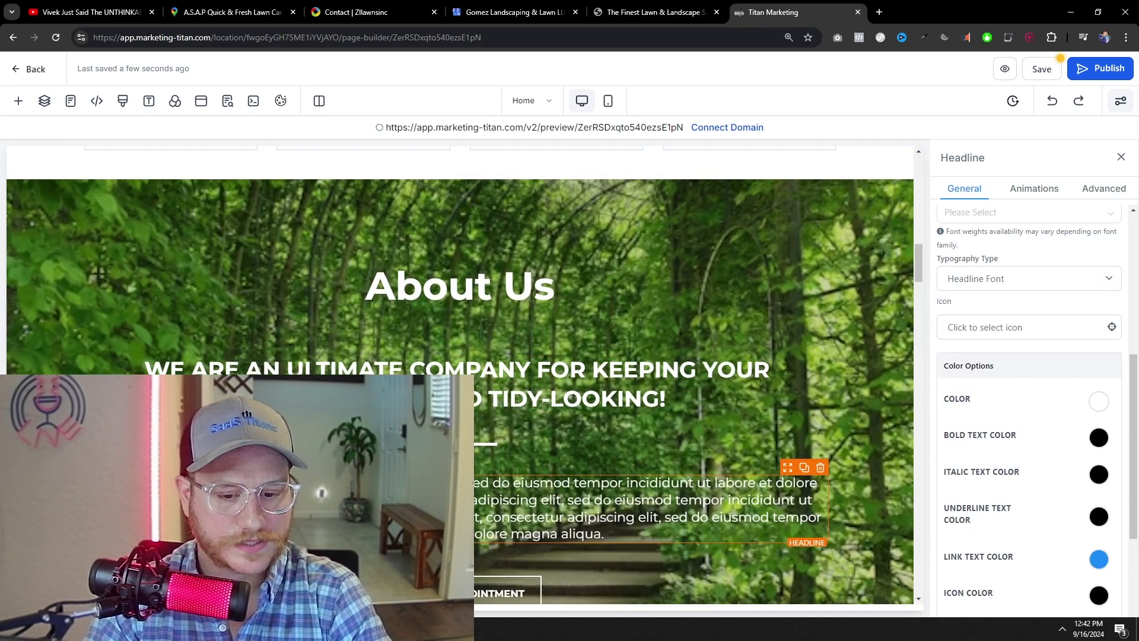
{"action": "scroll", "coordinate": [594, 496], "scroll_direction": "down", "scroll_amount": 1}
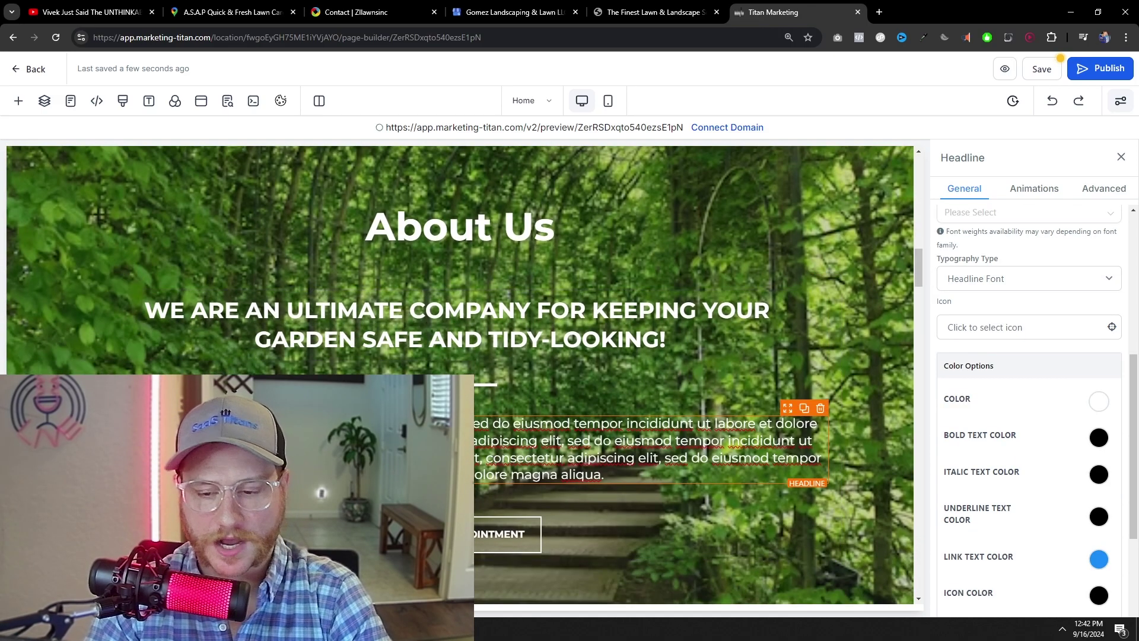
{"action": "scroll", "coordinate": [201, 352], "scroll_direction": "down", "scroll_amount": 7}
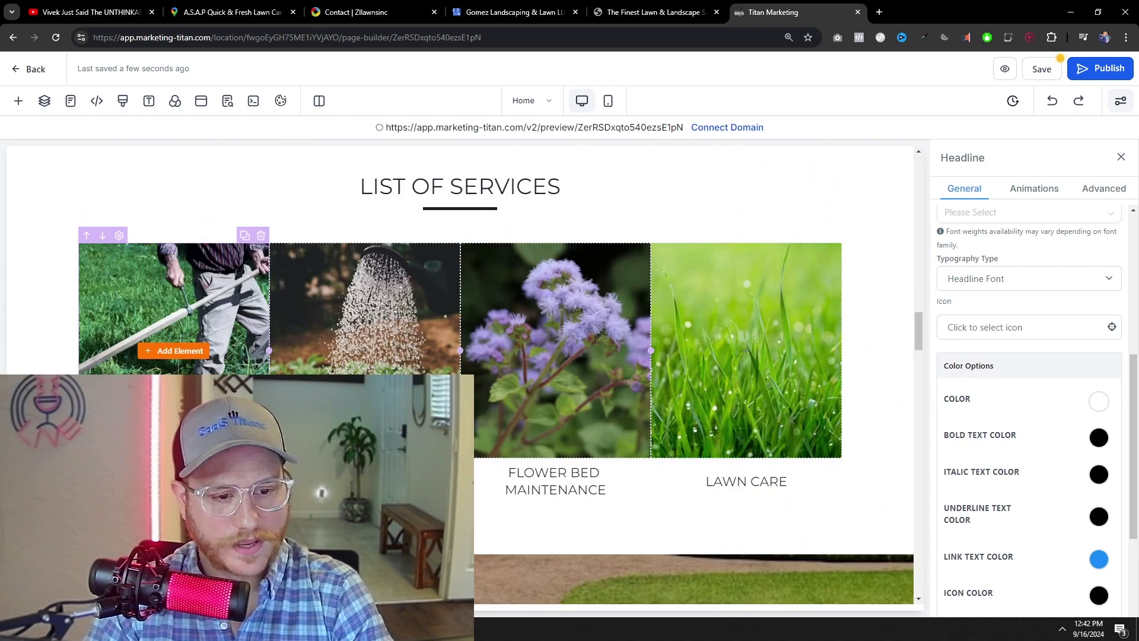
Make the LAWN CARE service title bold
{"action": "left_click", "coordinate": [172, 296]}
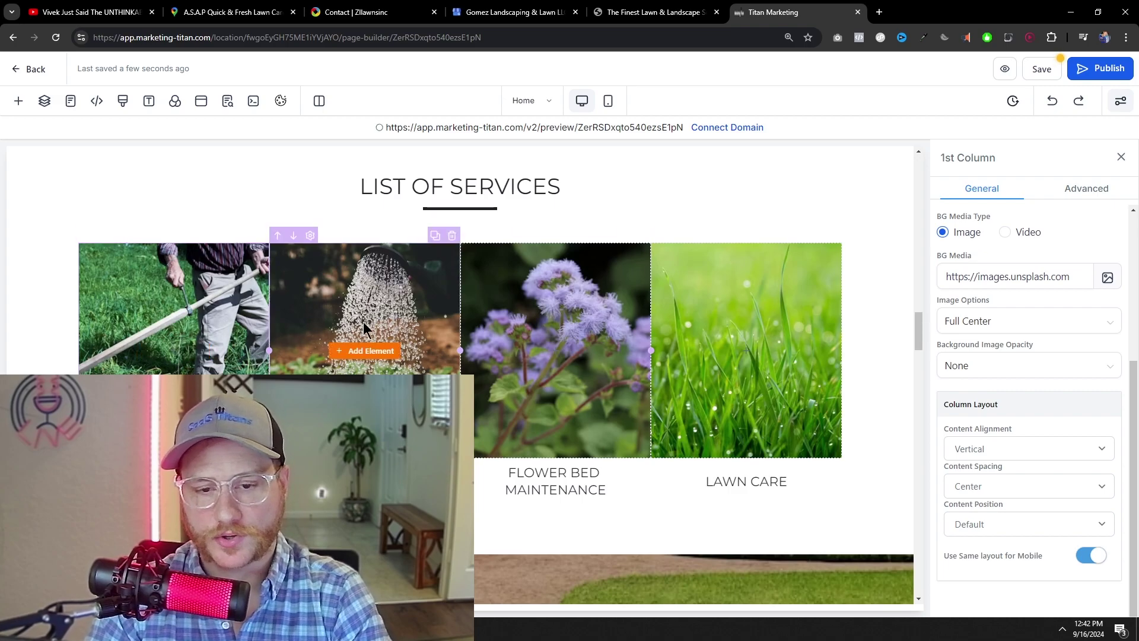
{"action": "scroll", "coordinate": [1042, 454], "scroll_direction": "up", "scroll_amount": 4}
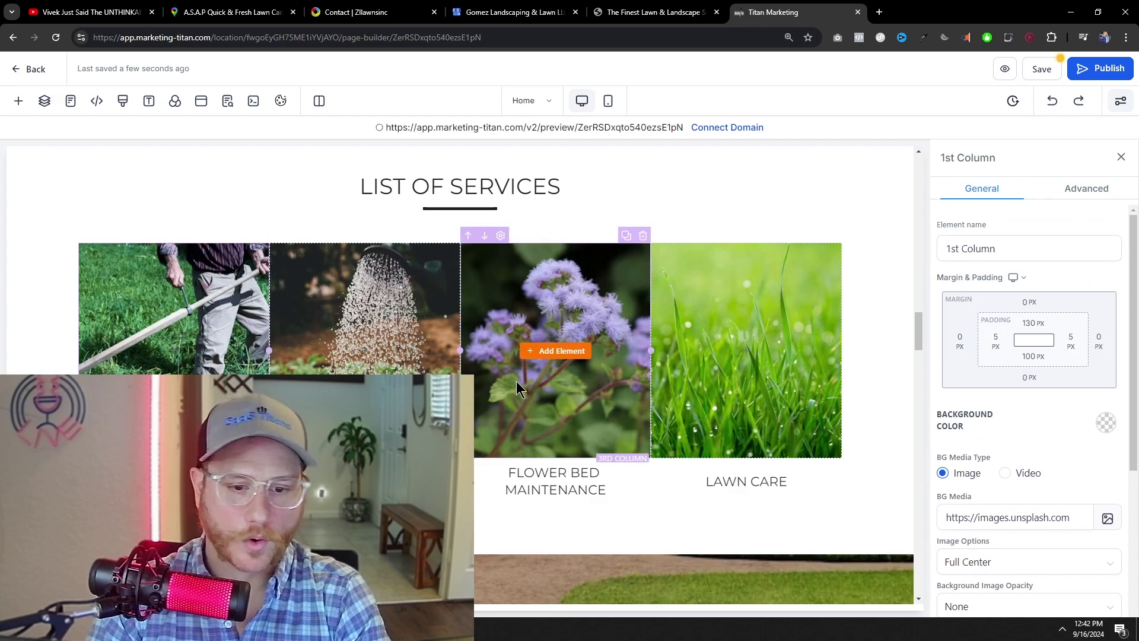
{"action": "left_click", "coordinate": [651, 481]}
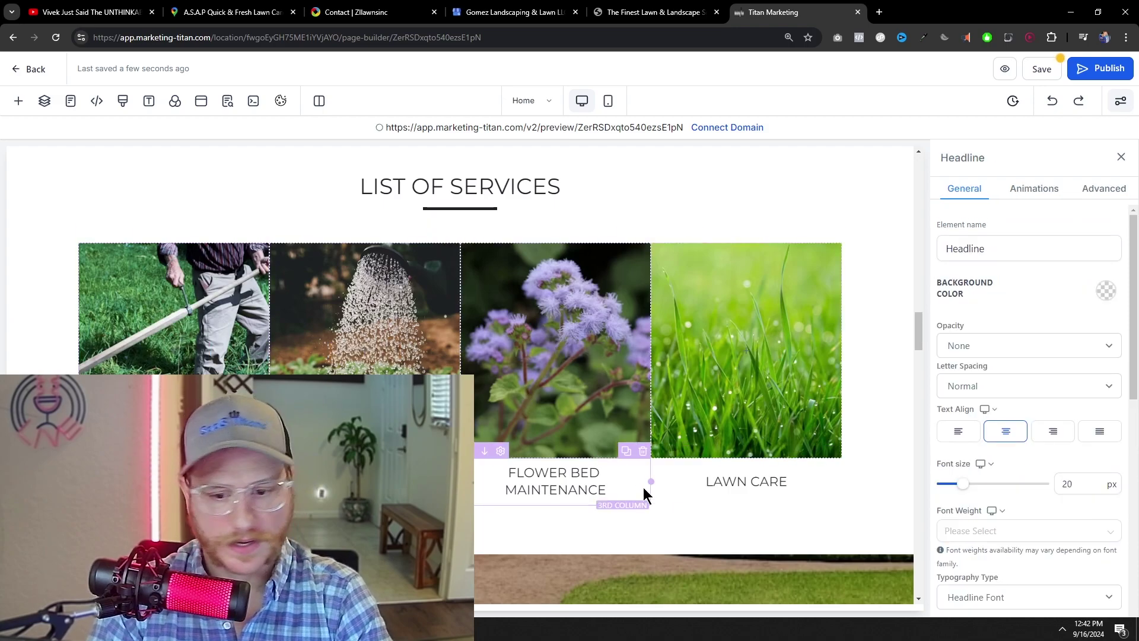
{"action": "left_click", "coordinate": [746, 483]}
{"action": "triple_click", "coordinate": [762, 482]}
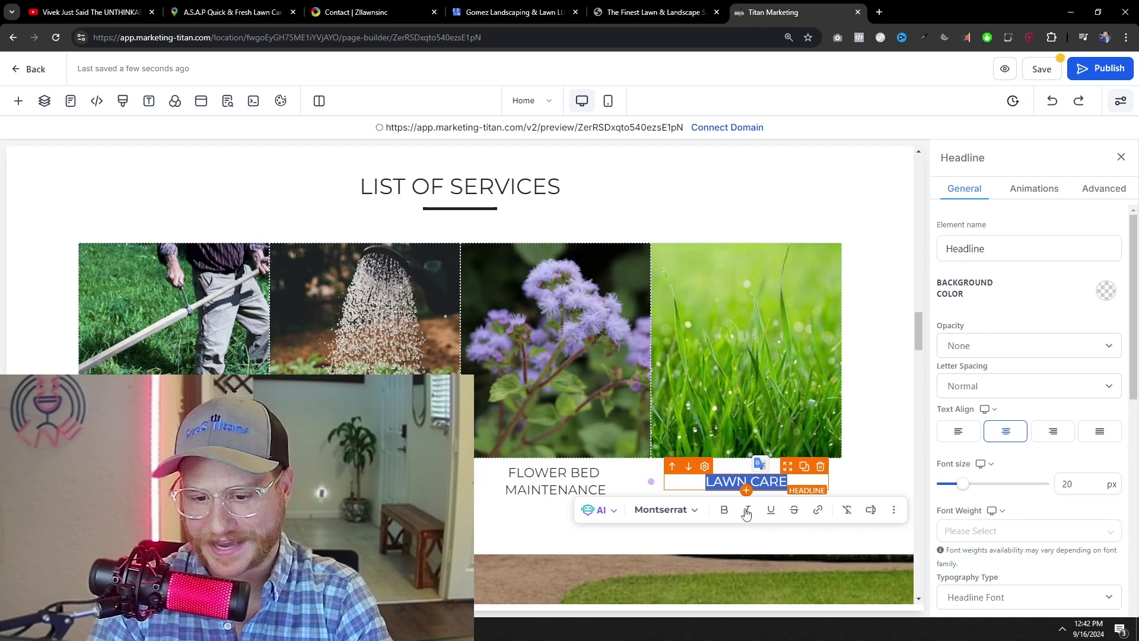
{"action": "left_click", "coordinate": [785, 494]}
Make the FLOWER BED MAINTENANCE service title bold
{"action": "left_click", "coordinate": [599, 484]}
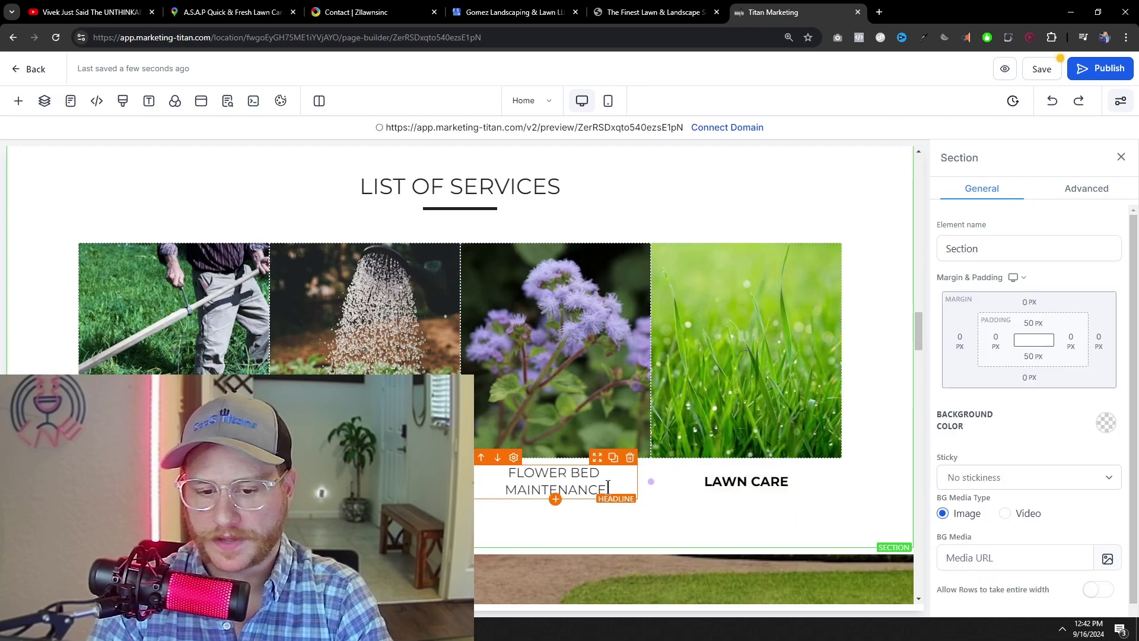
{"action": "triple_click", "coordinate": [602, 488]}
{"action": "left_click", "coordinate": [770, 409]}
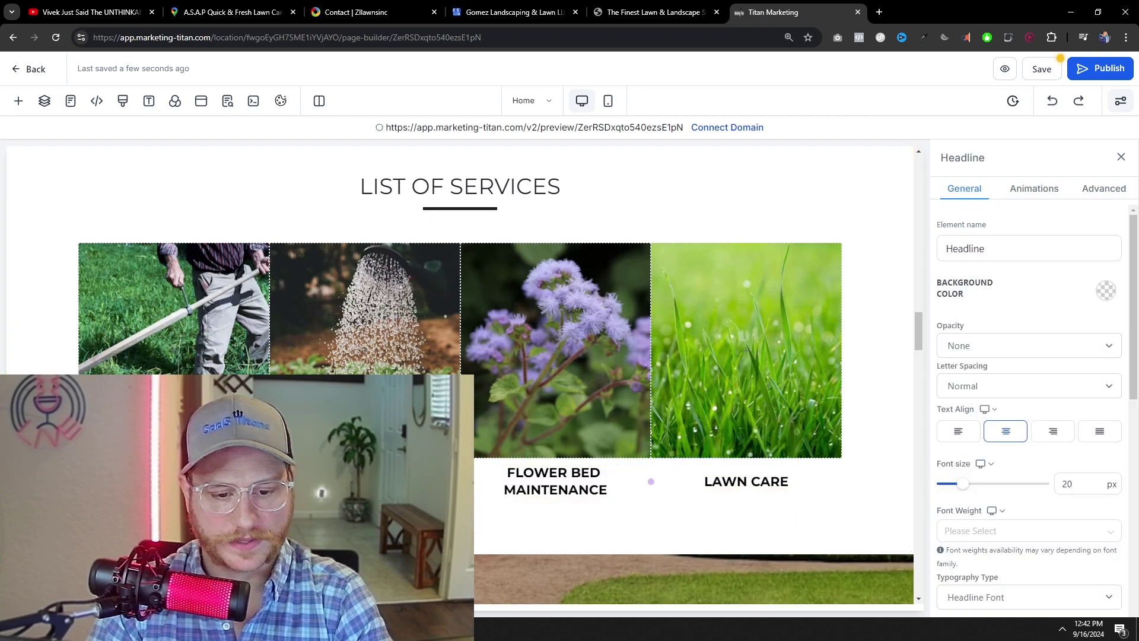
{"action": "left_click", "coordinate": [701, 302]}
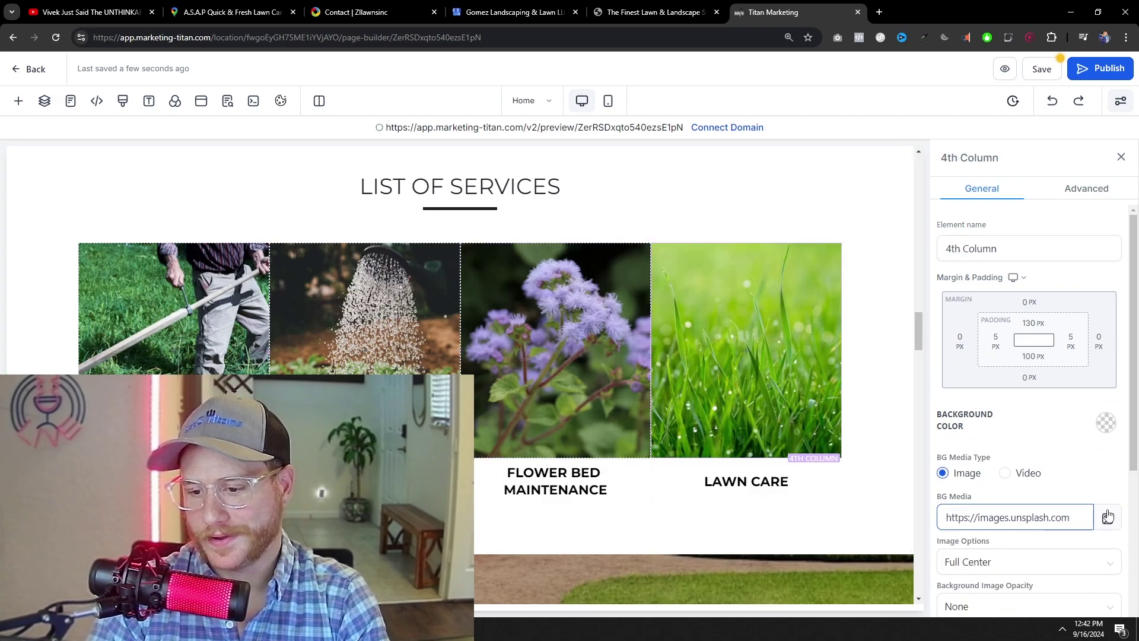
{"action": "scroll", "coordinate": [1102, 511], "scroll_direction": "down", "scroll_amount": 3}
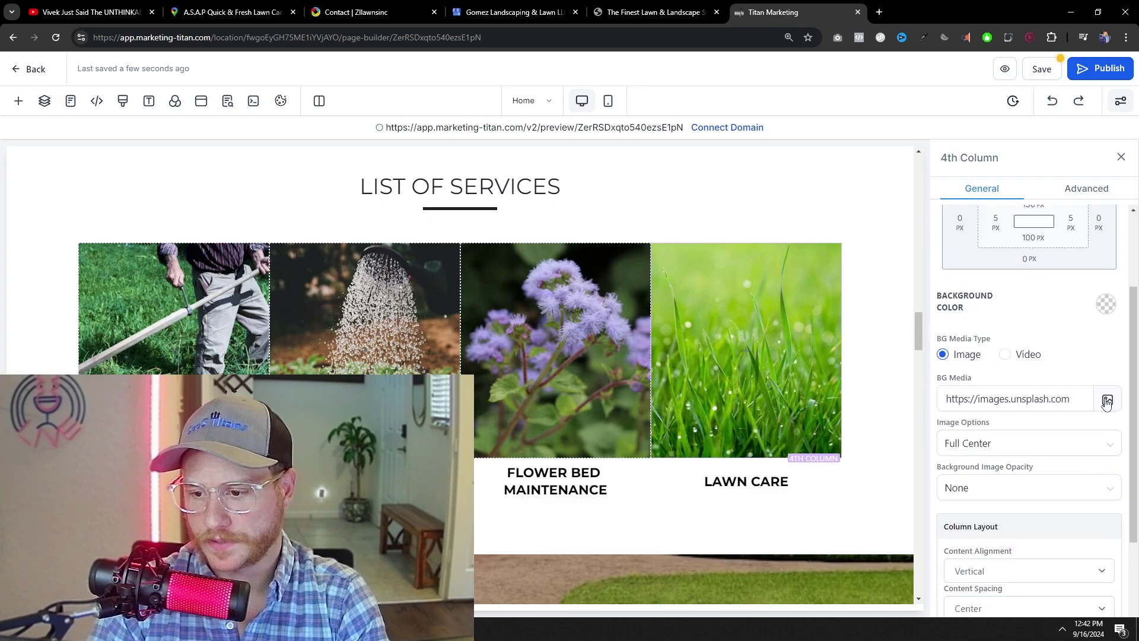
Search Unsplash for 'lawncare' and import the lawn-trimming photo to the media library
{"action": "left_click", "coordinate": [1106, 399]}
{"action": "left_click", "coordinate": [780, 211]}
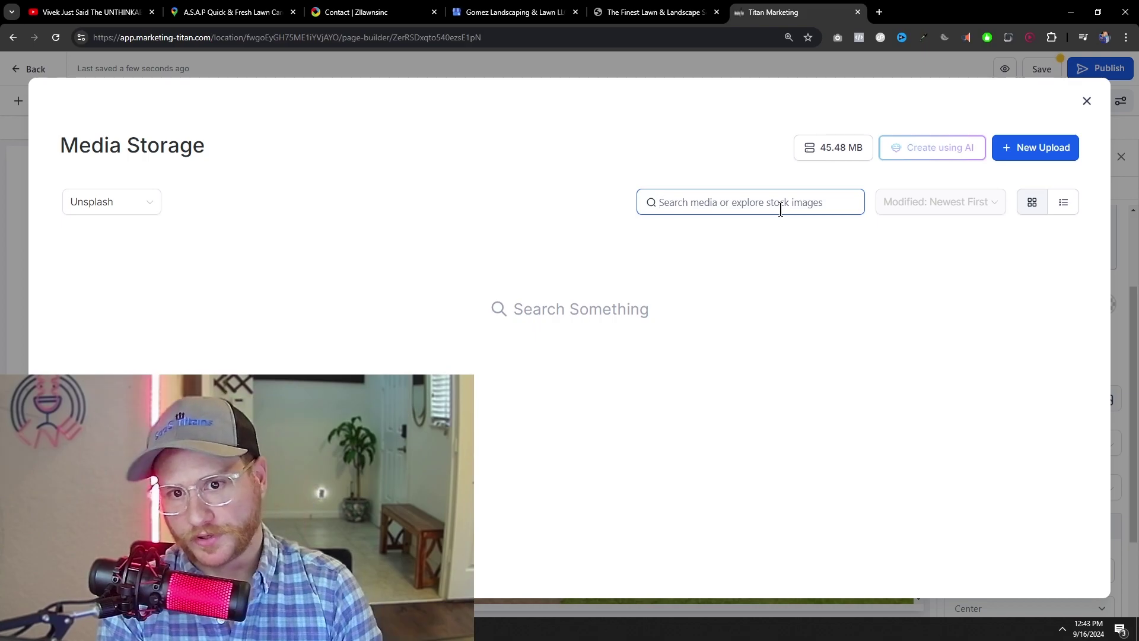
{"action": "type", "text": "lawn"}
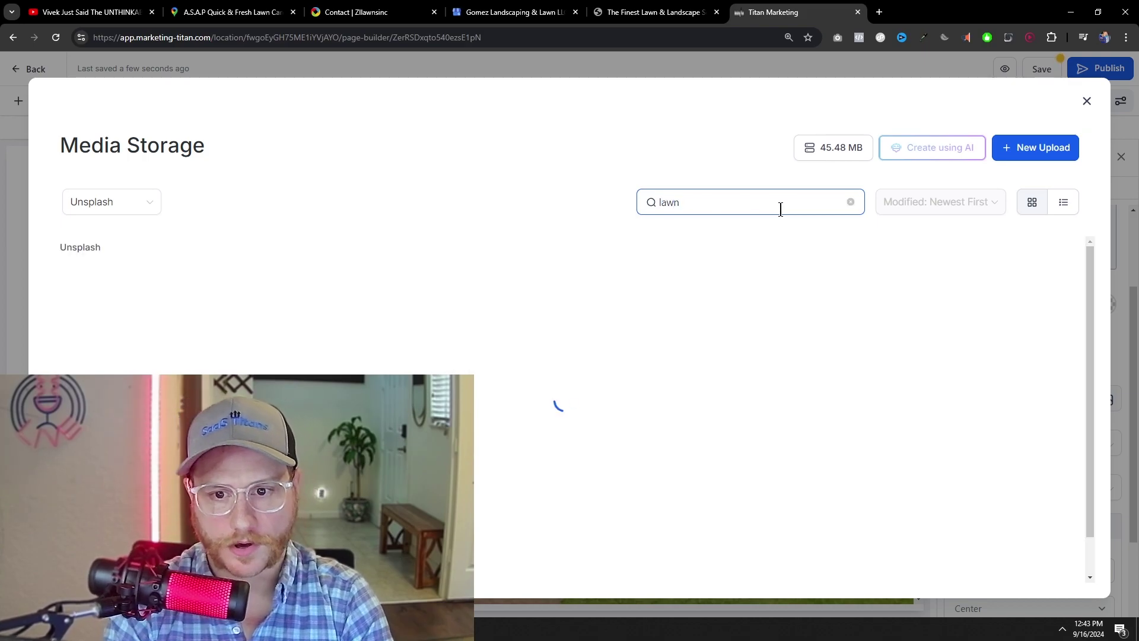
{"action": "scroll", "coordinate": [640, 386], "scroll_direction": "down", "scroll_amount": 2}
{"action": "scroll", "coordinate": [616, 368], "scroll_direction": "up", "scroll_amount": 5}
{"action": "type", "text": "awncare"}
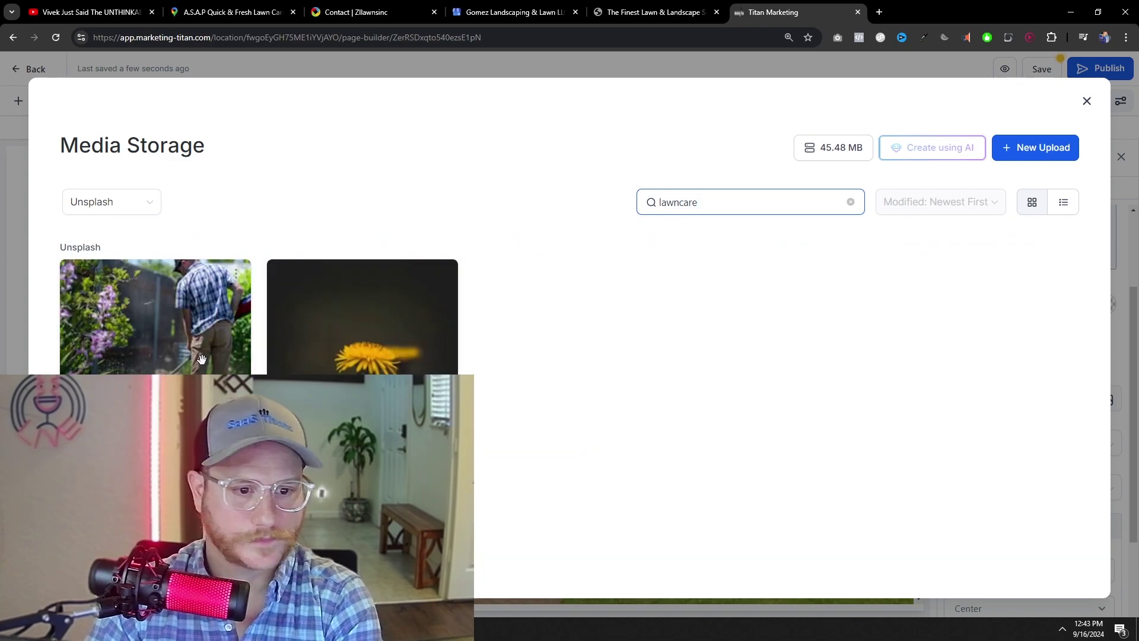
{"action": "left_click", "coordinate": [154, 315]}
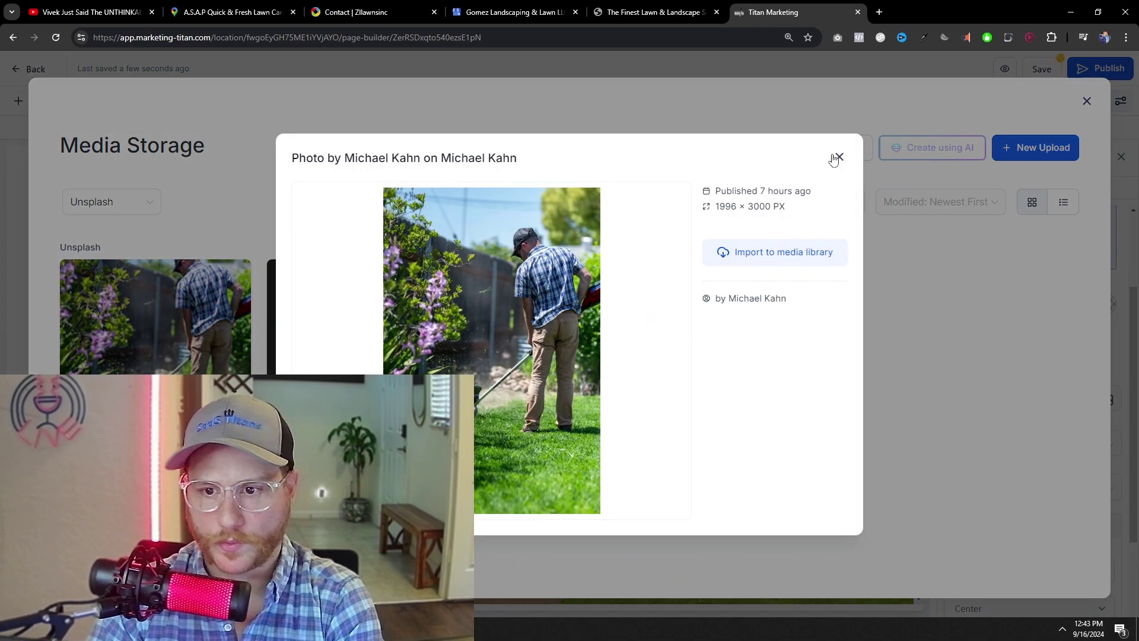
{"action": "left_click", "coordinate": [750, 253]}
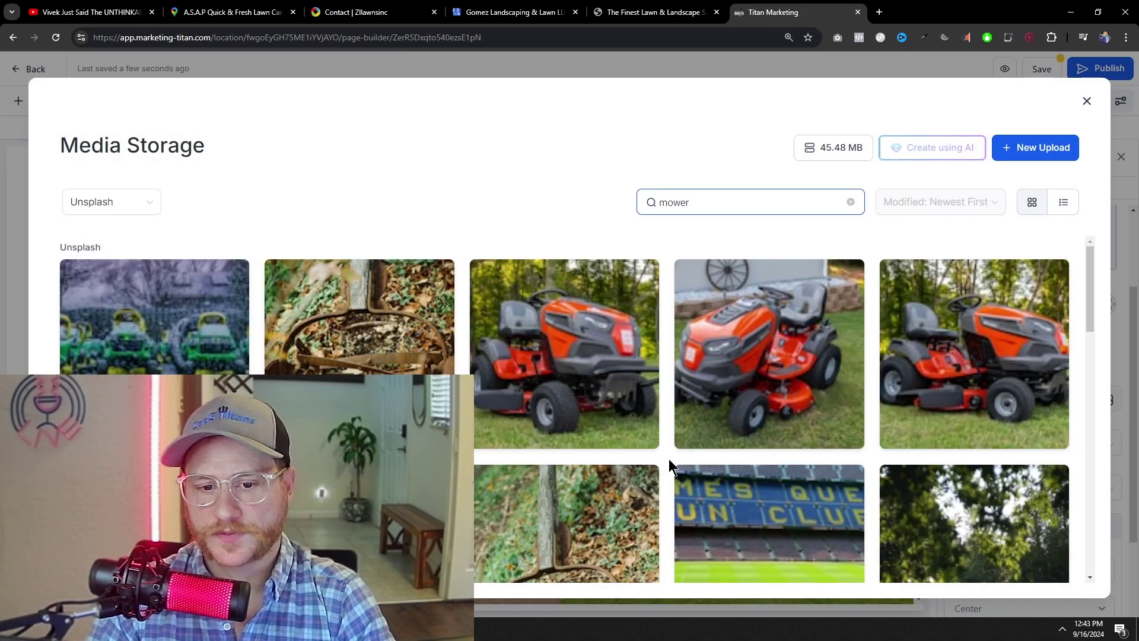
Import the orange zero-turn mower photo from Unsplash, then close the media library
{"action": "scroll", "coordinate": [602, 470], "scroll_direction": "down", "scroll_amount": 3}
{"action": "scroll", "coordinate": [602, 470], "scroll_direction": "down", "scroll_amount": 1}
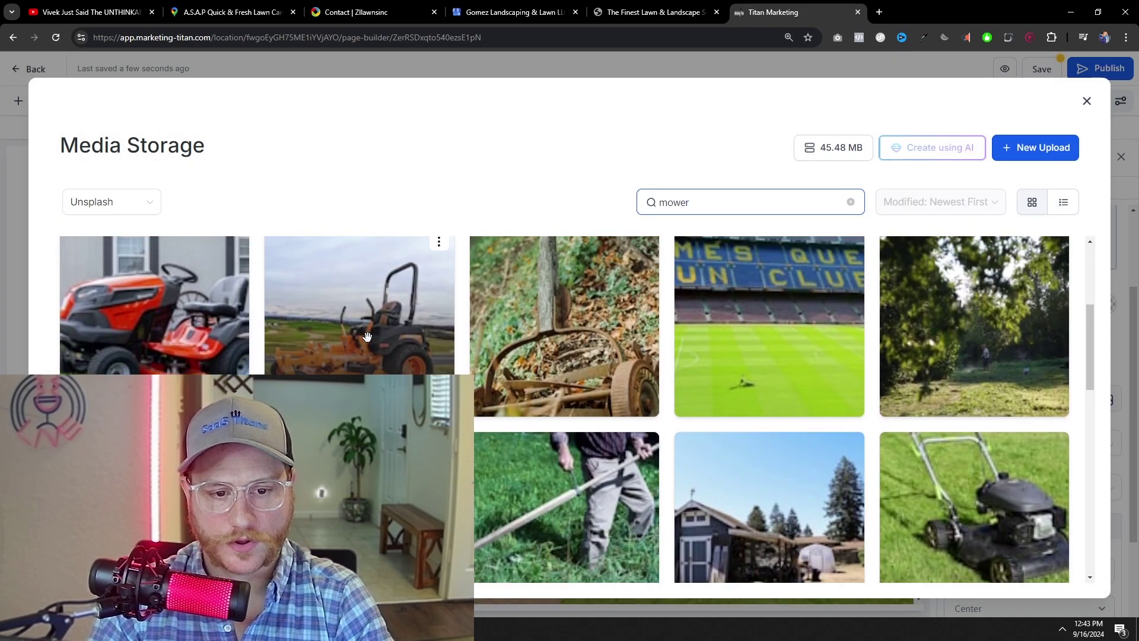
{"action": "left_click", "coordinate": [380, 350]}
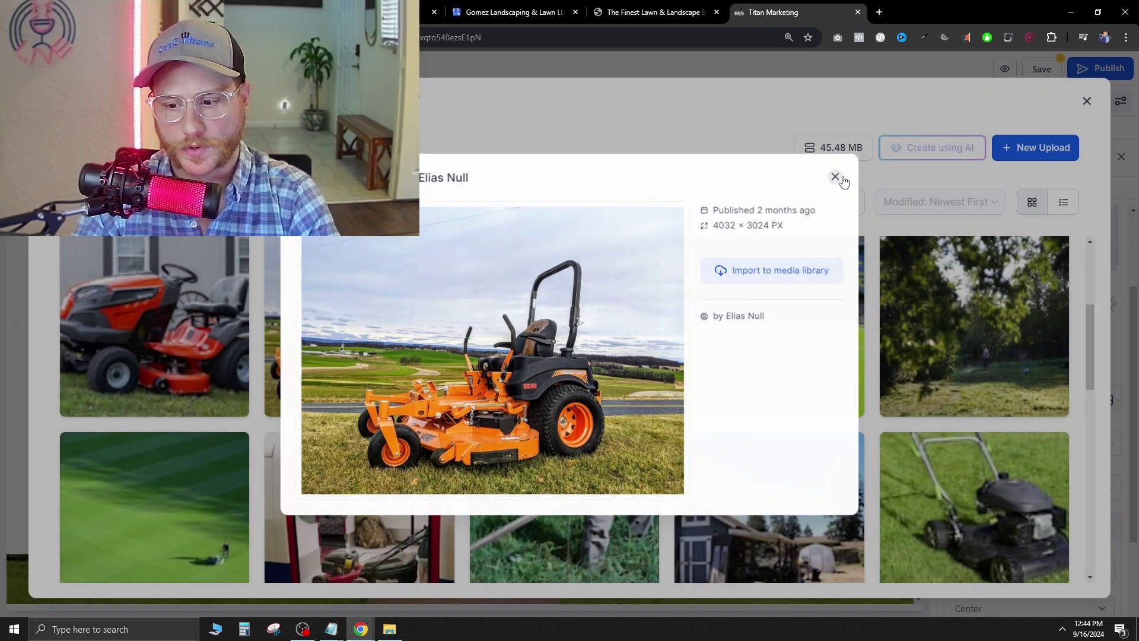
{"action": "left_click", "coordinate": [840, 174]}
{"action": "scroll", "coordinate": [605, 485], "scroll_direction": "down", "scroll_amount": 5}
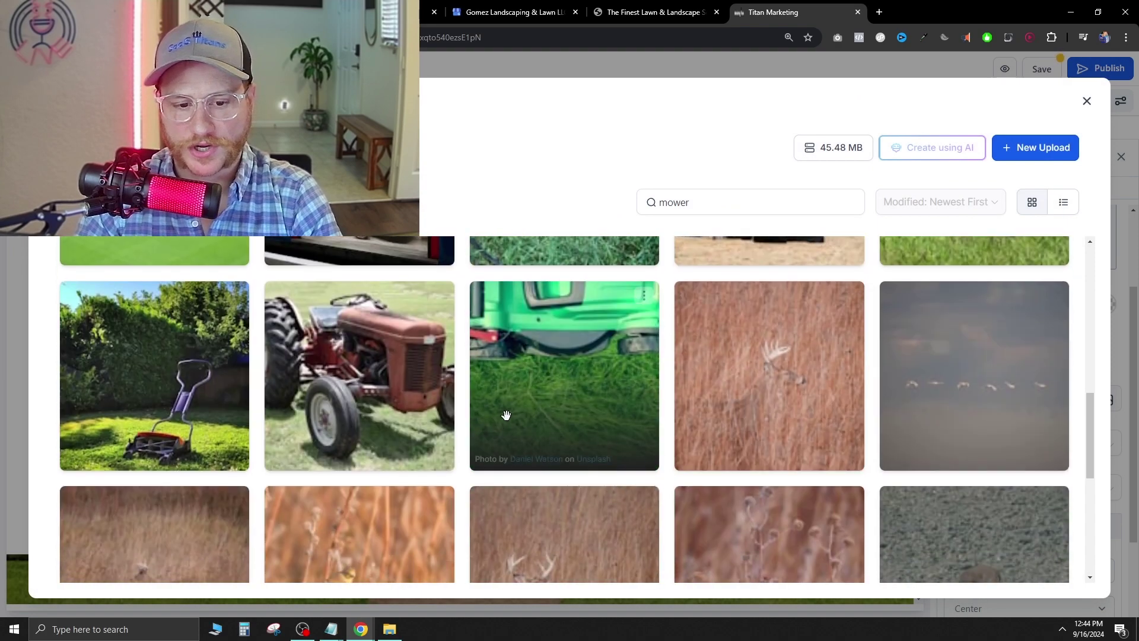
{"action": "scroll", "coordinate": [604, 486], "scroll_direction": "down", "scroll_amount": 6}
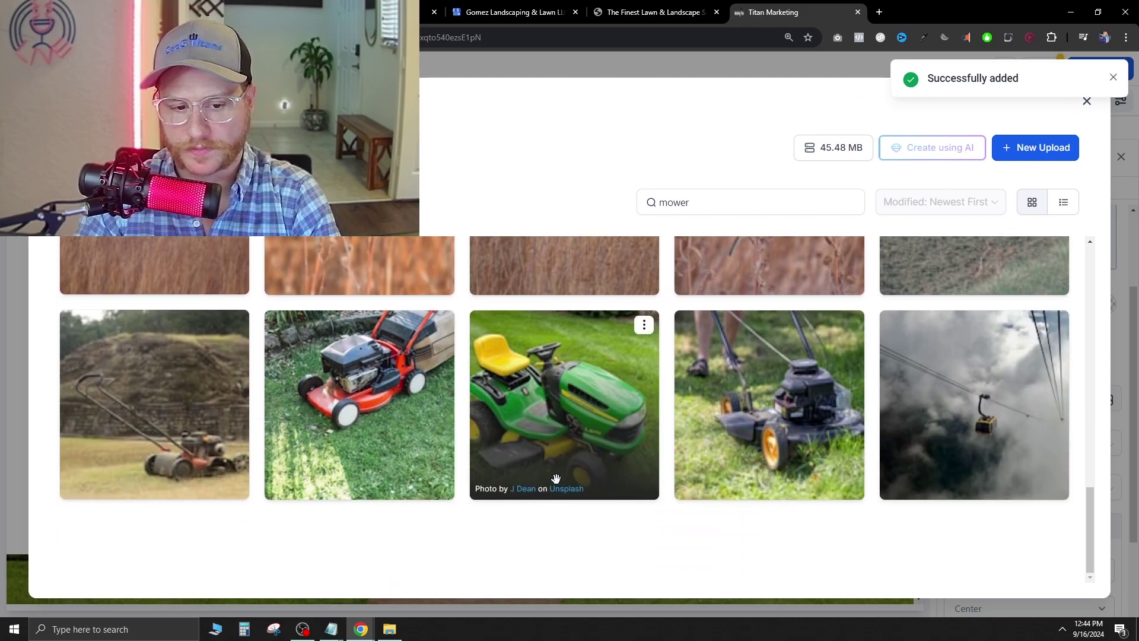
{"action": "scroll", "coordinate": [696, 510], "scroll_direction": "up", "scroll_amount": 10}
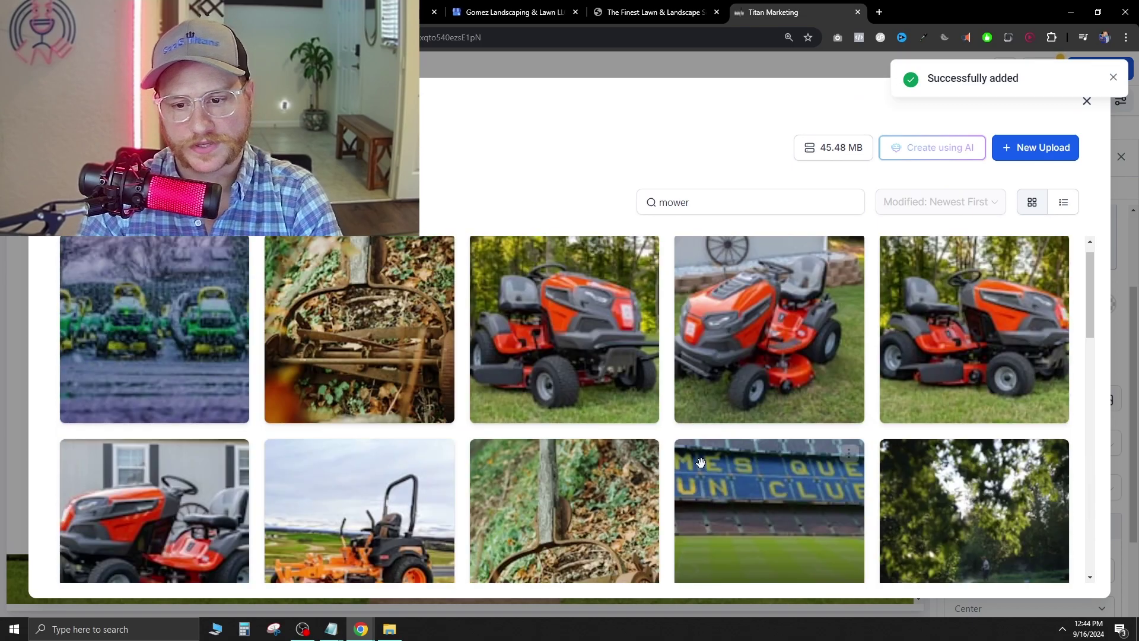
{"action": "key", "text": "Escape"}
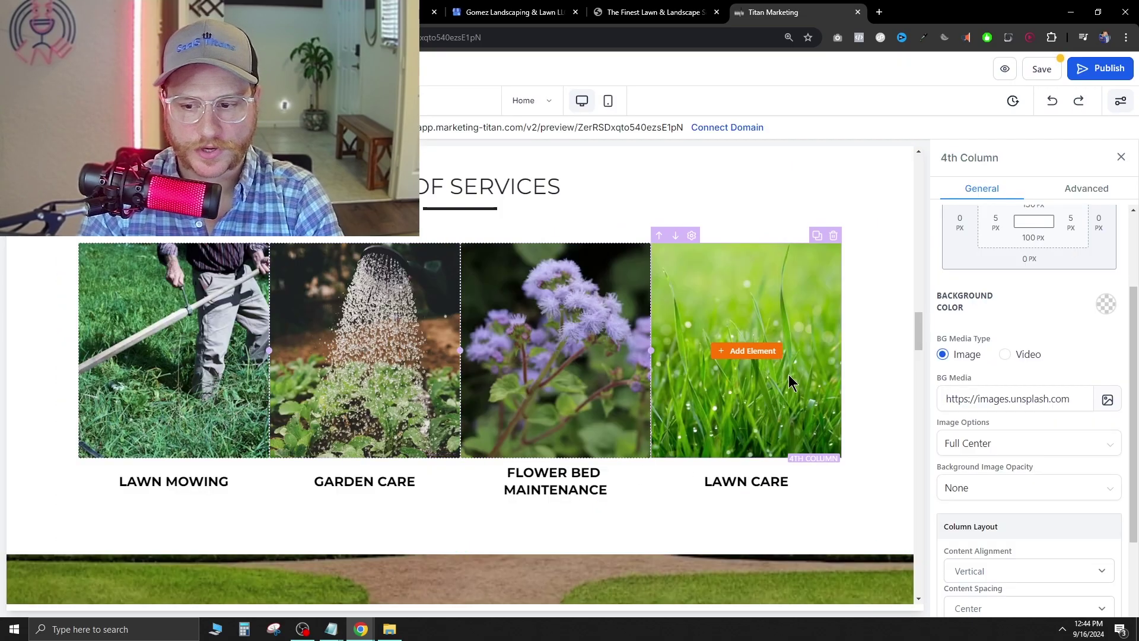
Set the LAWN CARE column's background image to the orange mower photo
{"action": "left_click", "coordinate": [1107, 399]}
{"action": "scroll", "coordinate": [875, 496], "scroll_direction": "down", "scroll_amount": 1}
{"action": "scroll", "coordinate": [863, 512], "scroll_direction": "up", "scroll_amount": 3}
{"action": "left_click", "coordinate": [181, 370]}
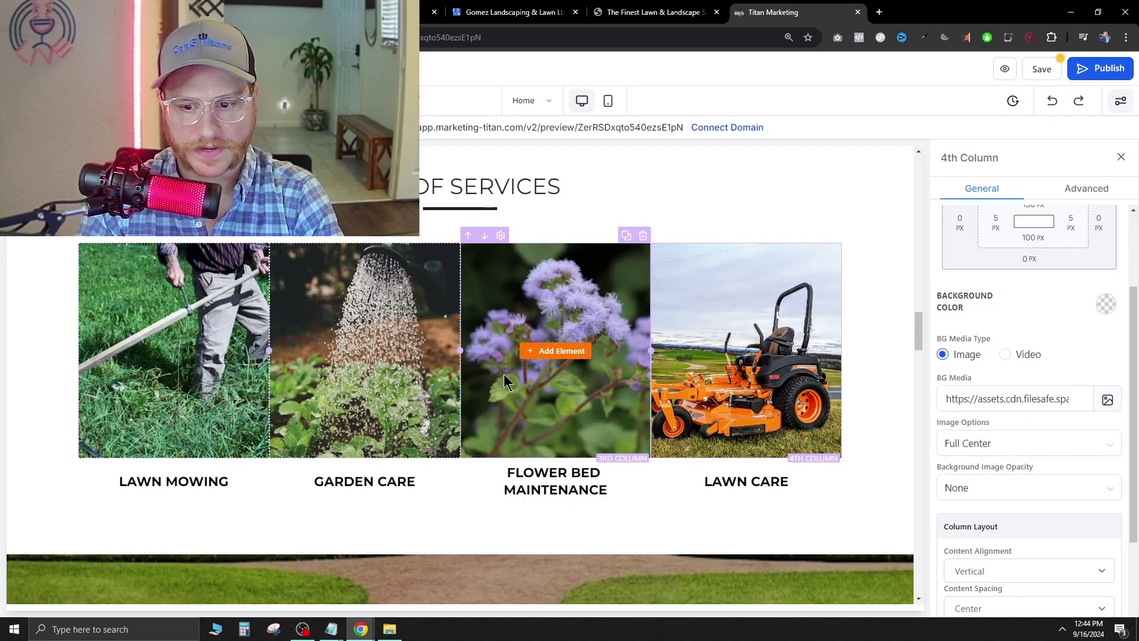
Set the FLOWER BED MAINTENANCE column's background image to the lawn-trimming photo
{"action": "left_click", "coordinate": [550, 407]}
{"action": "left_click", "coordinate": [1107, 400]}
{"action": "left_click", "coordinate": [354, 363]}
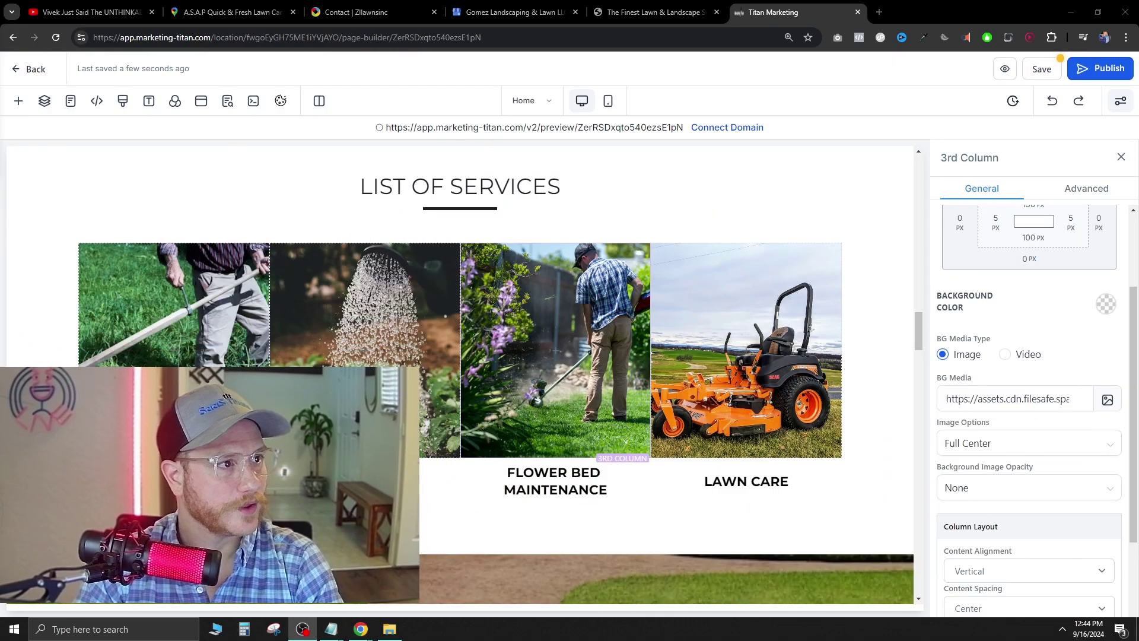
Delete the testimonial cards section from the page
{"action": "scroll", "coordinate": [824, 439], "scroll_direction": "up", "scroll_amount": 5}
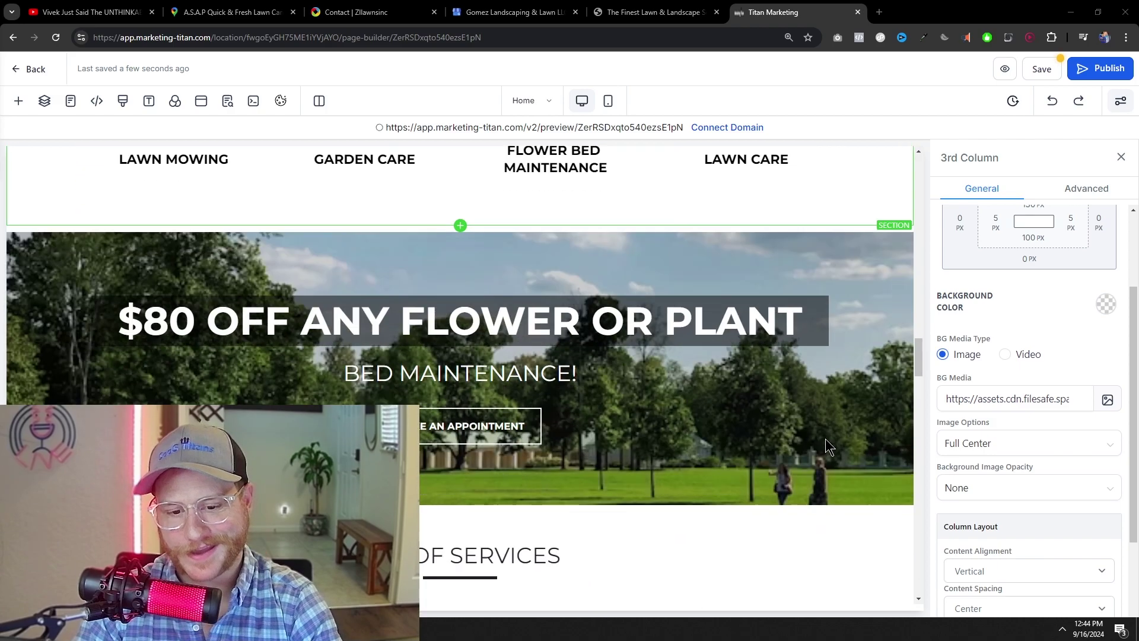
{"action": "scroll", "coordinate": [735, 522], "scroll_direction": "down", "scroll_amount": 15}
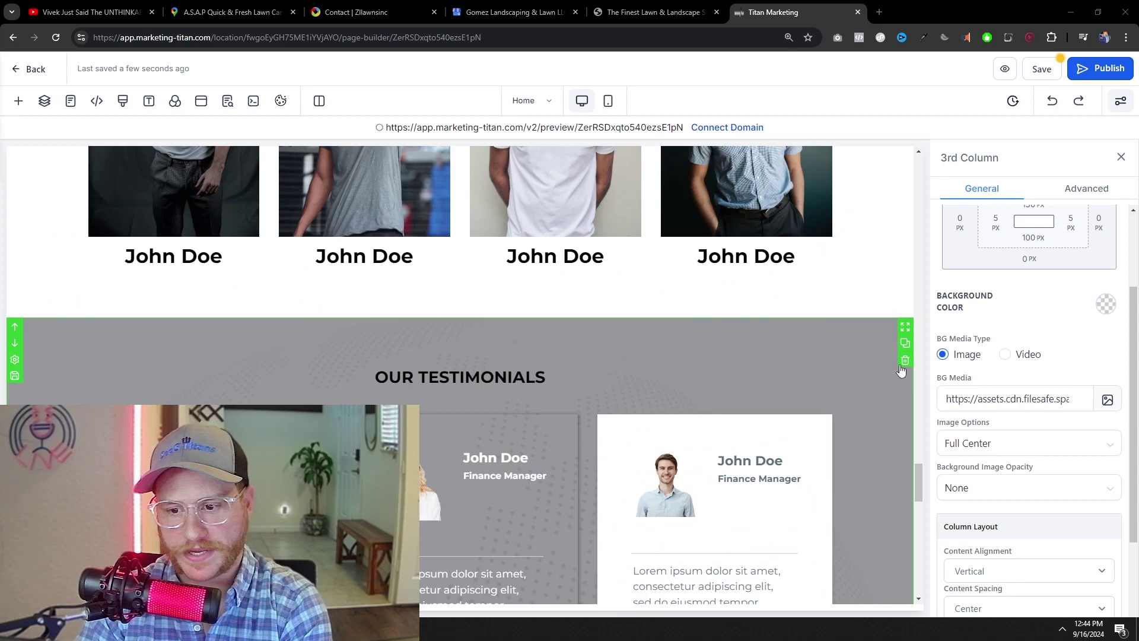
{"action": "left_click", "coordinate": [905, 361]}
Delete the Meet Our Awesome Team section from the page
{"action": "scroll", "coordinate": [807, 460], "scroll_direction": "up", "scroll_amount": 5}
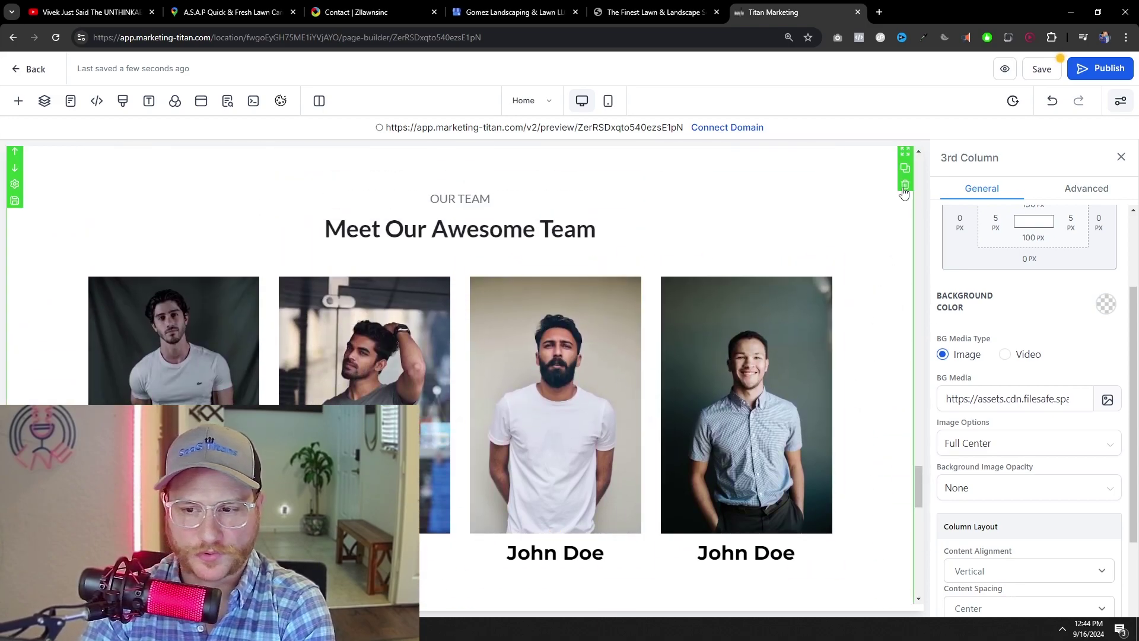
{"action": "scroll", "coordinate": [806, 364], "scroll_direction": "up", "scroll_amount": 2}
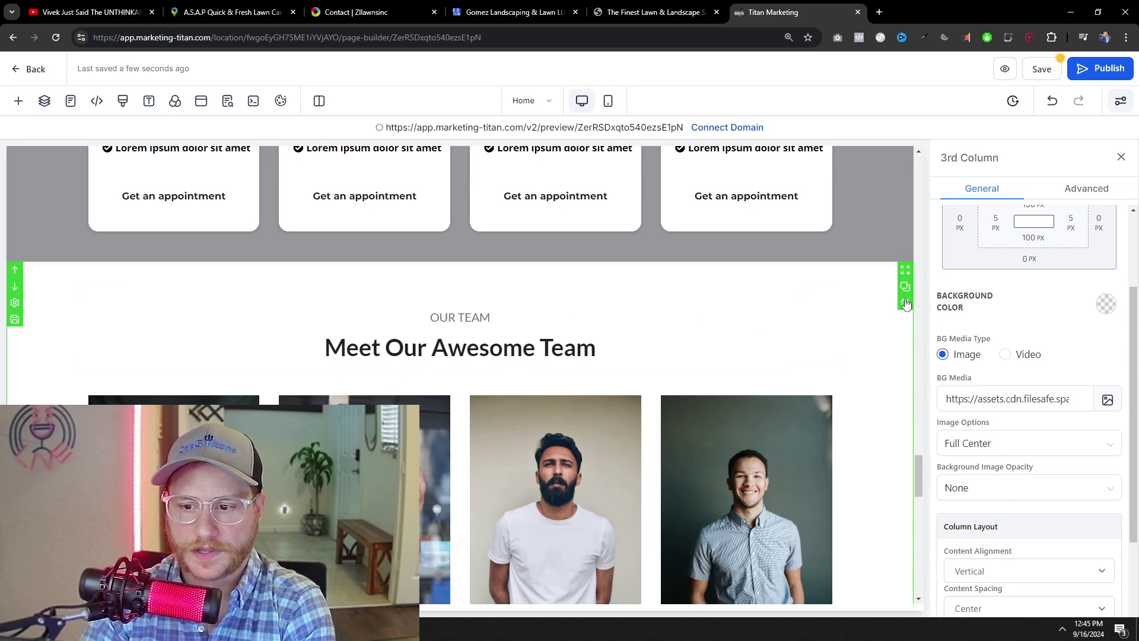
{"action": "left_click", "coordinate": [906, 305]}
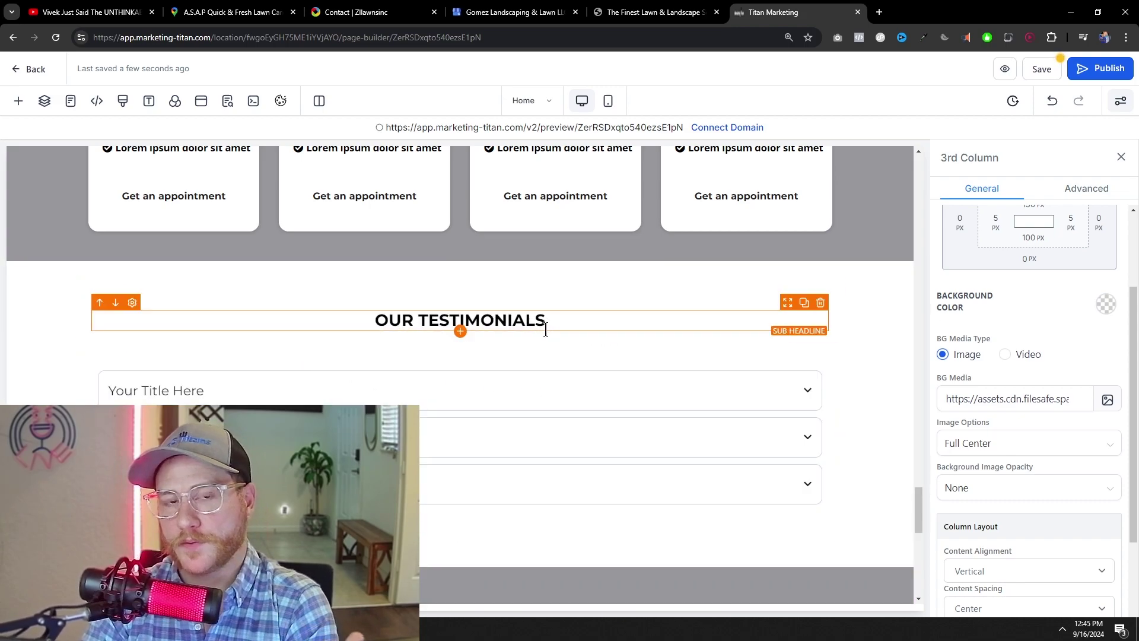
{"action": "left_click", "coordinate": [221, 12]}
{"action": "scroll", "coordinate": [297, 339], "scroll_direction": "down", "scroll_amount": 10}
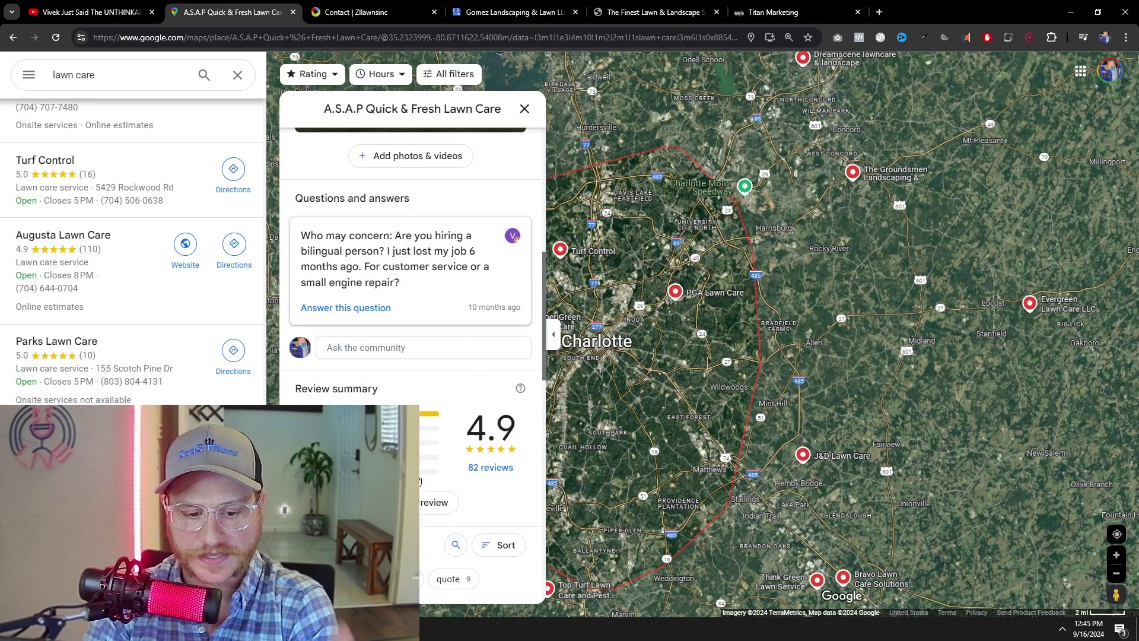
{"action": "scroll", "coordinate": [419, 482], "scroll_direction": "down", "scroll_amount": 4}
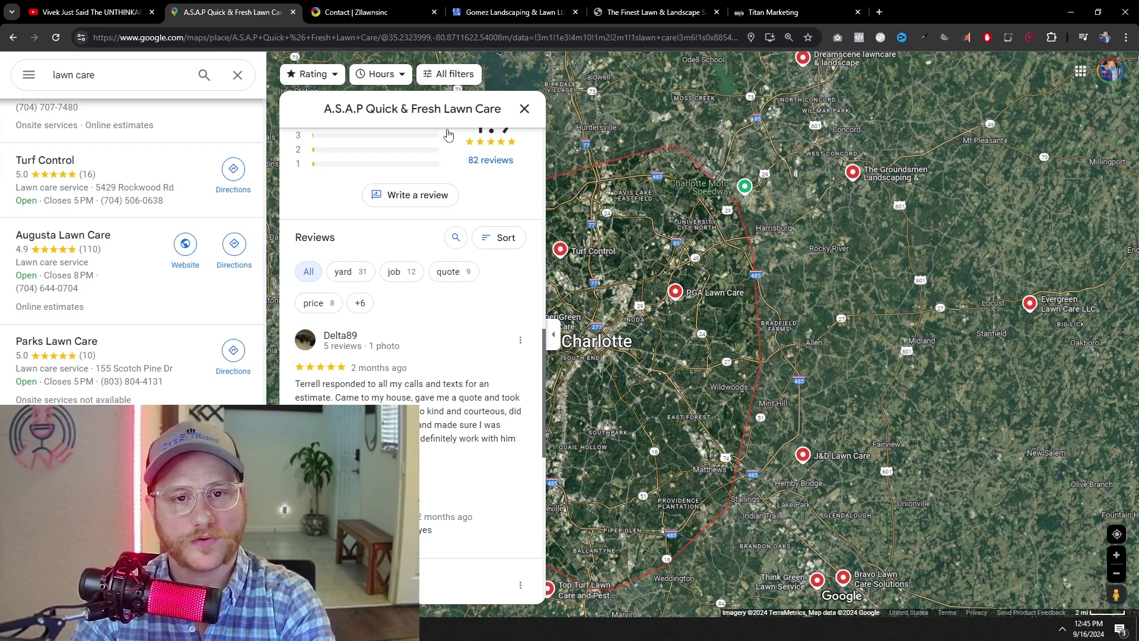
{"action": "left_click", "coordinate": [731, 12]}
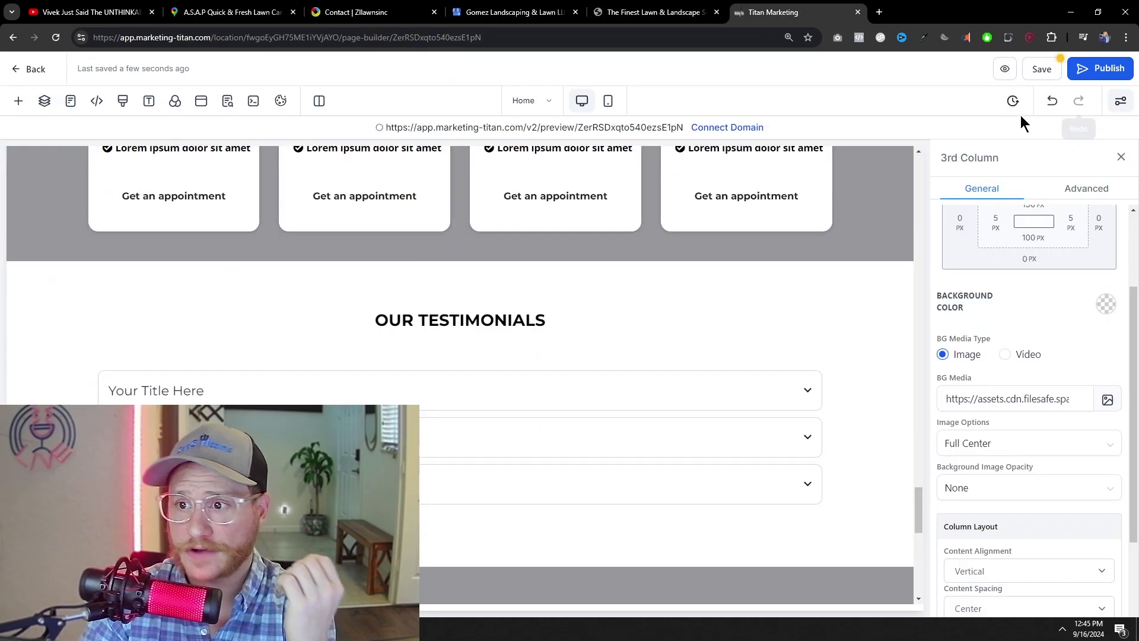
Save the Lawncare landing page and scroll through its live preview in a new tab
{"action": "left_click", "coordinate": [1043, 69]}
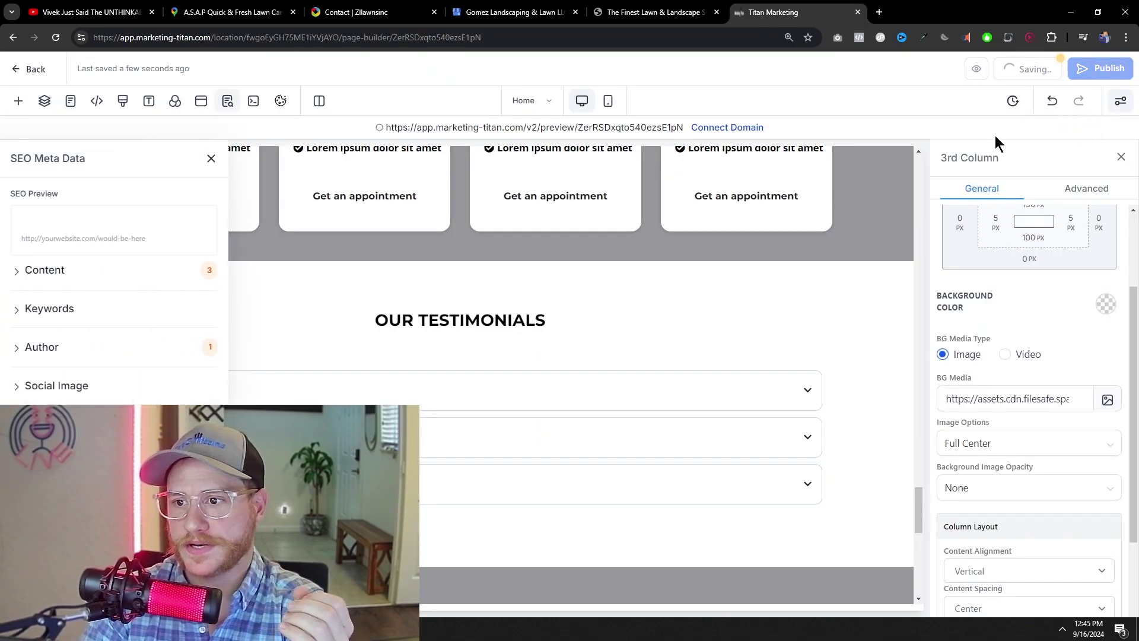
{"action": "left_click", "coordinate": [989, 69]}
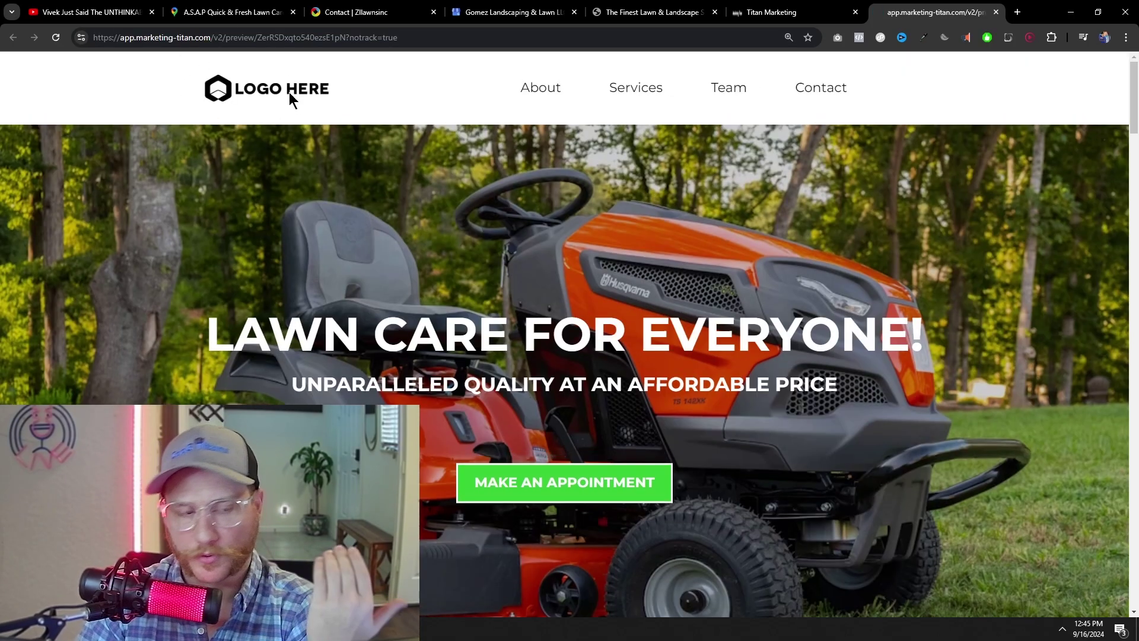
{"action": "scroll", "coordinate": [865, 233], "scroll_direction": "down", "scroll_amount": 10}
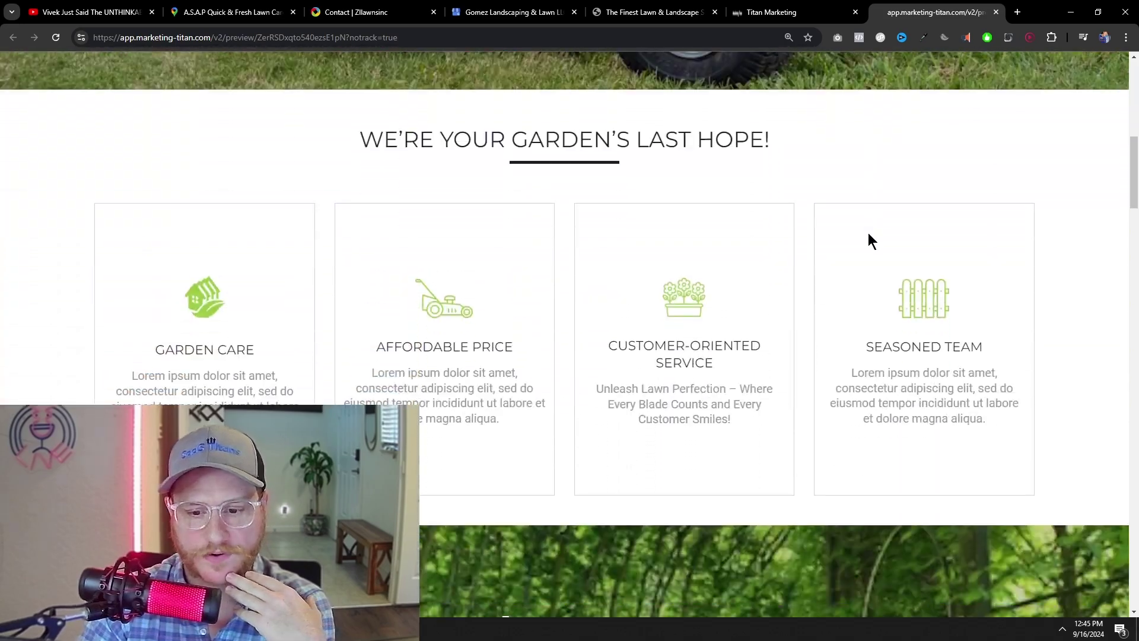
{"action": "scroll", "coordinate": [831, 424], "scroll_direction": "down", "scroll_amount": 15}
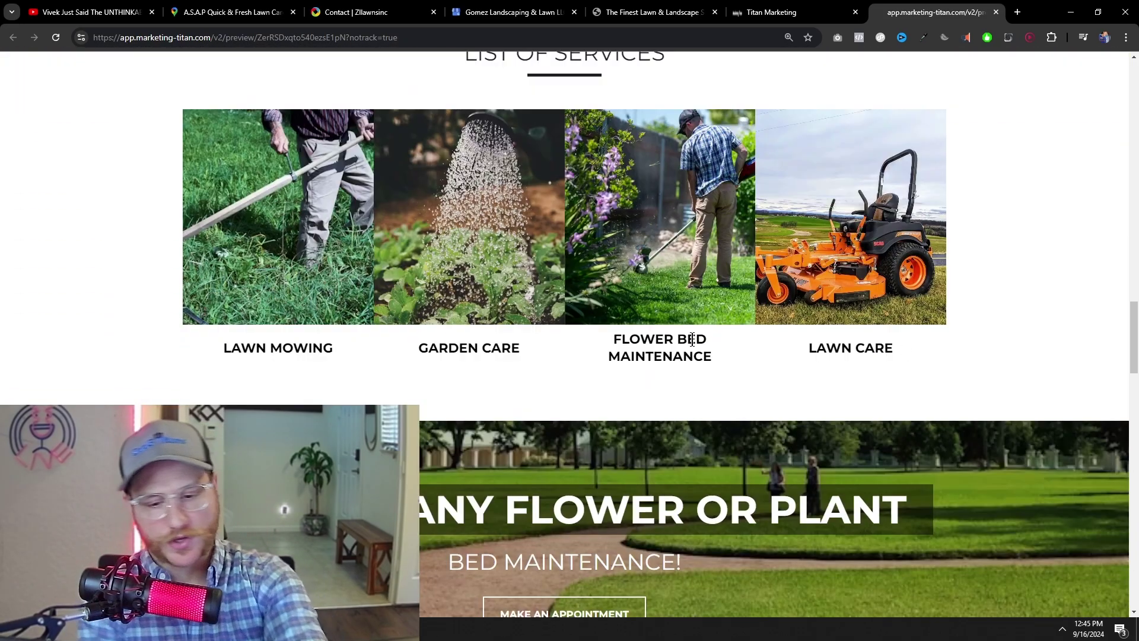
{"action": "scroll", "coordinate": [693, 340], "scroll_direction": "down", "scroll_amount": 10}
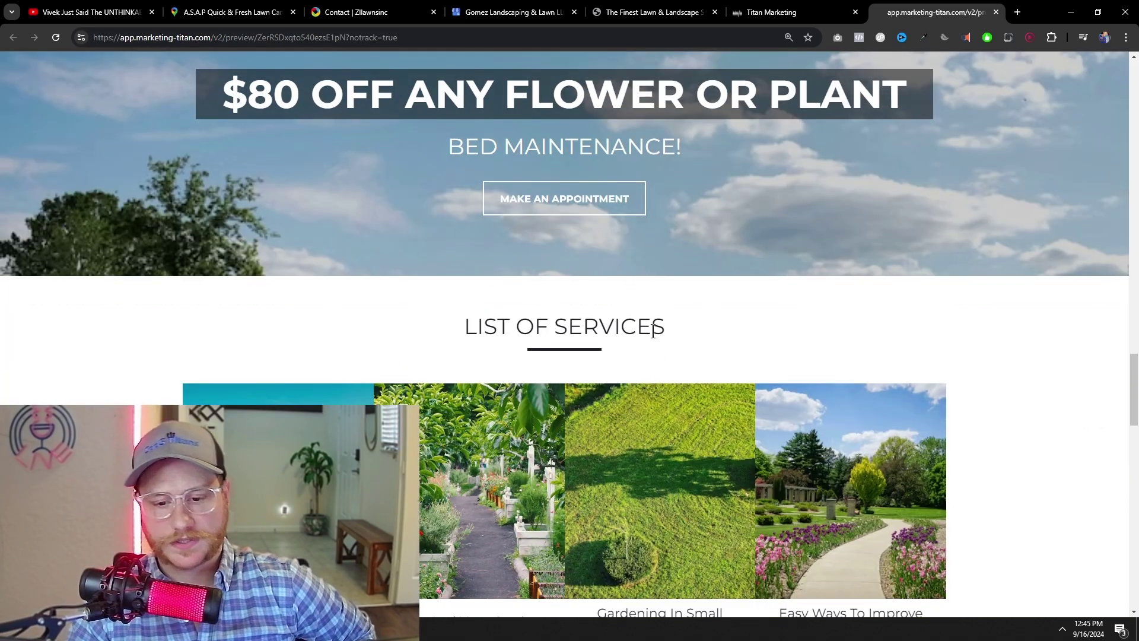
{"action": "scroll", "coordinate": [667, 352], "scroll_direction": "down", "scroll_amount": 6}
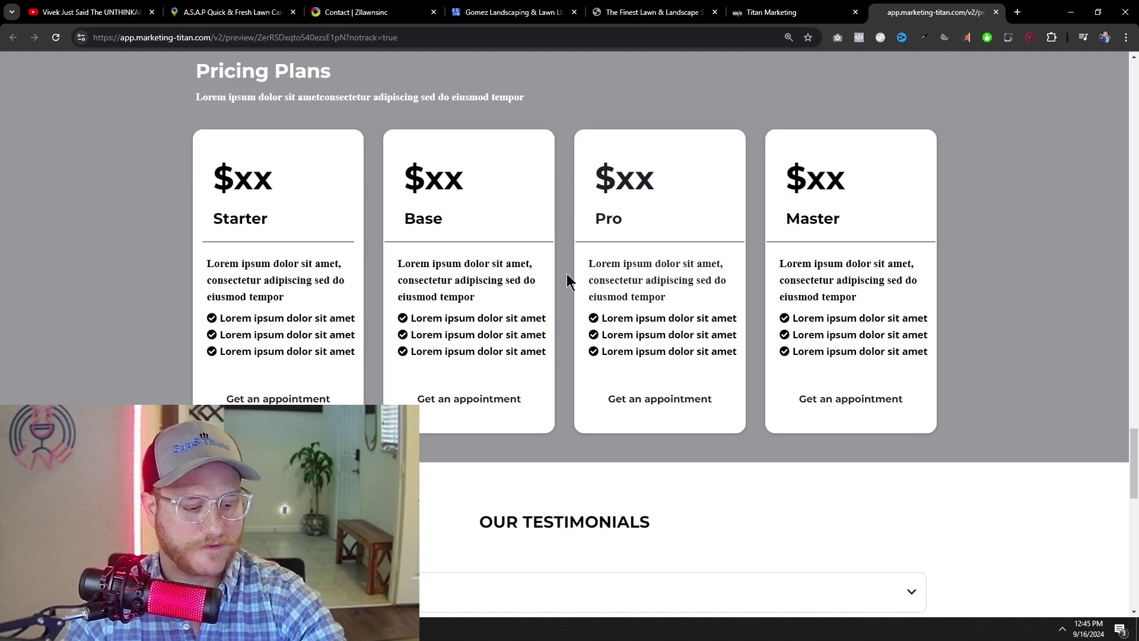
{"action": "scroll", "coordinate": [574, 351], "scroll_direction": "down", "scroll_amount": 5}
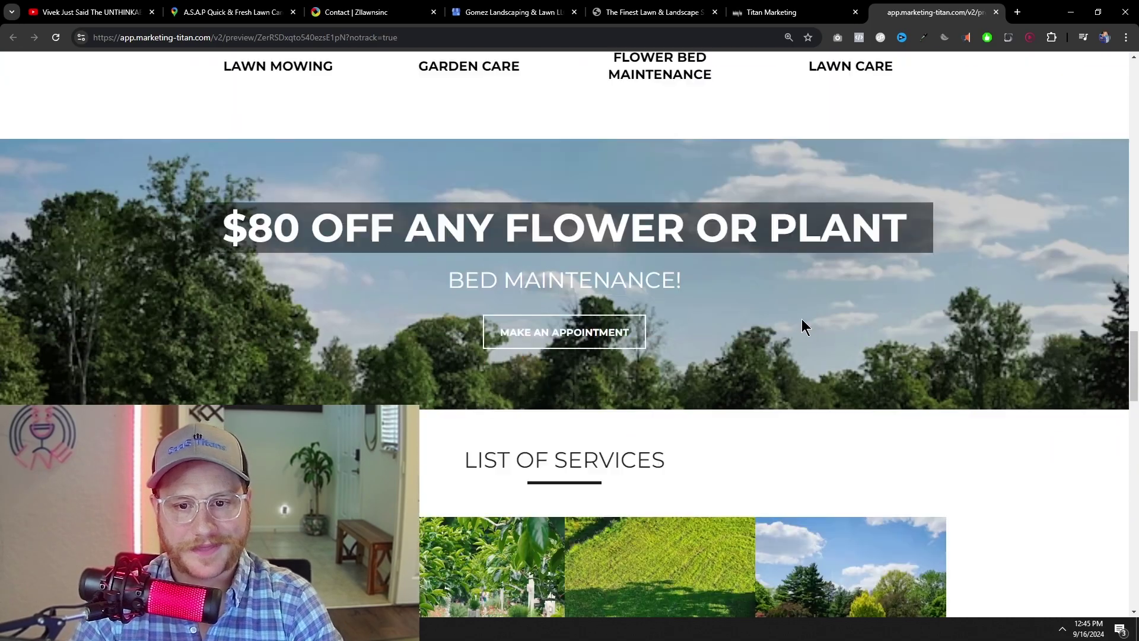